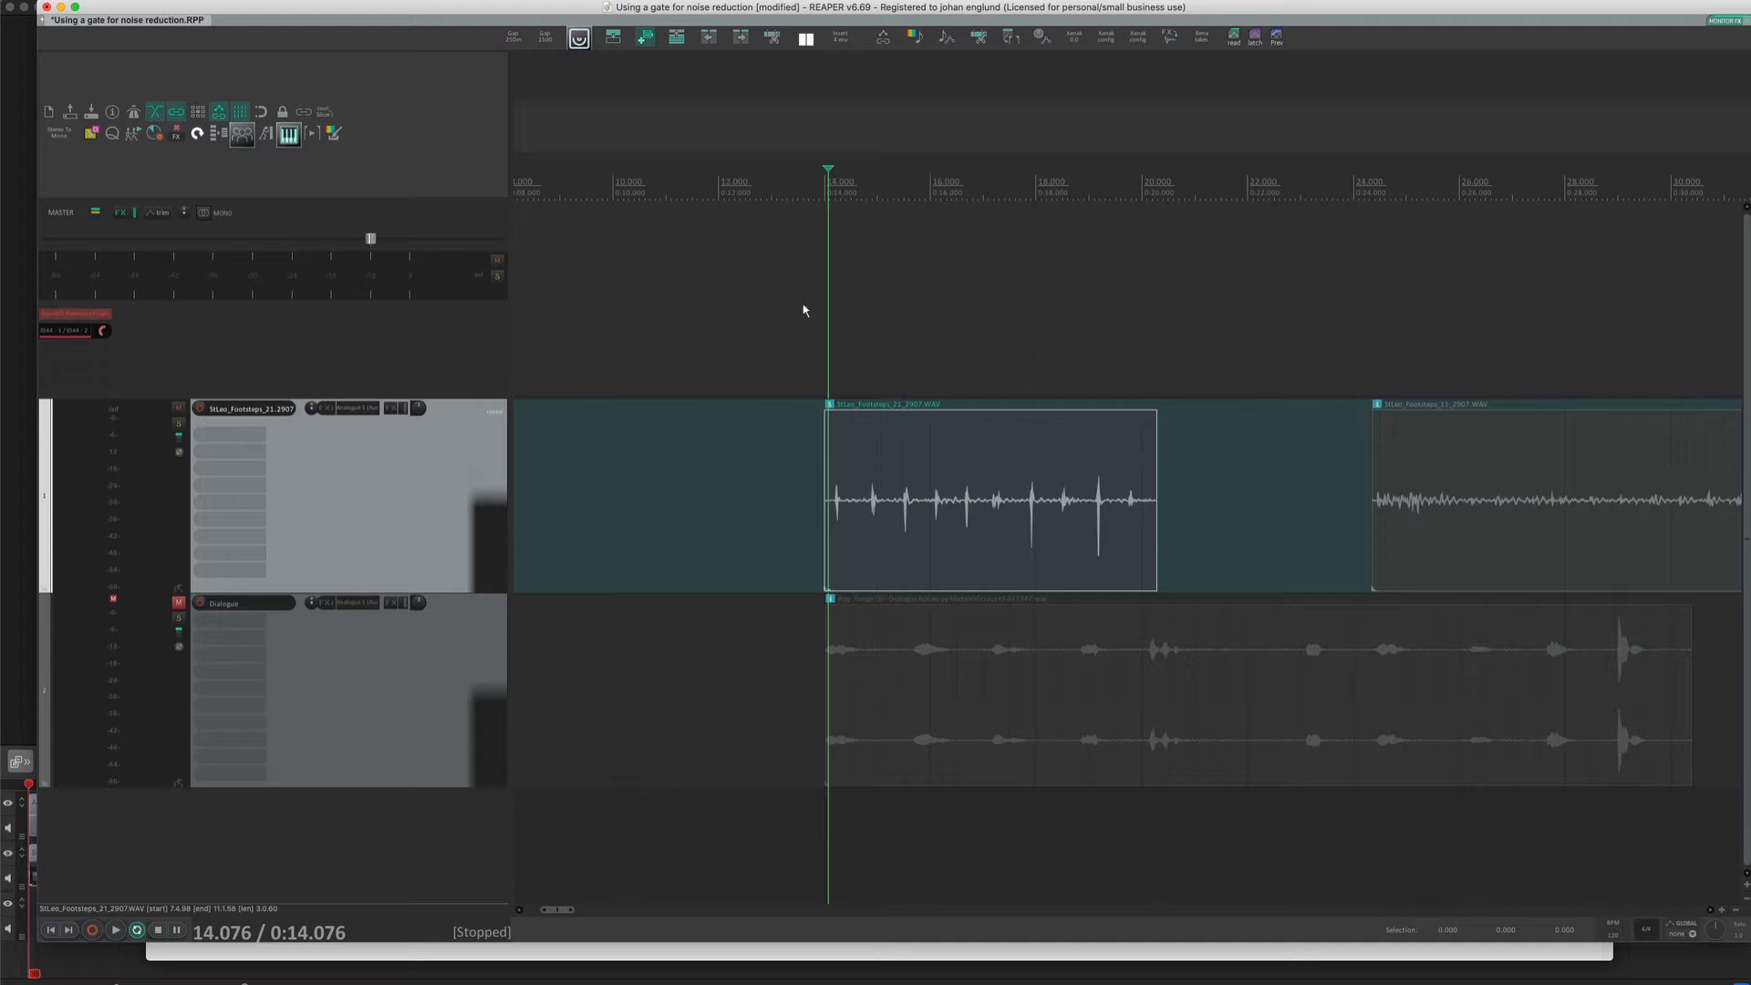
# - Add the AU kHs Gate effect to the footsteps track and move its window clear of the track controls
pyautogui.doubleClick(226, 441)
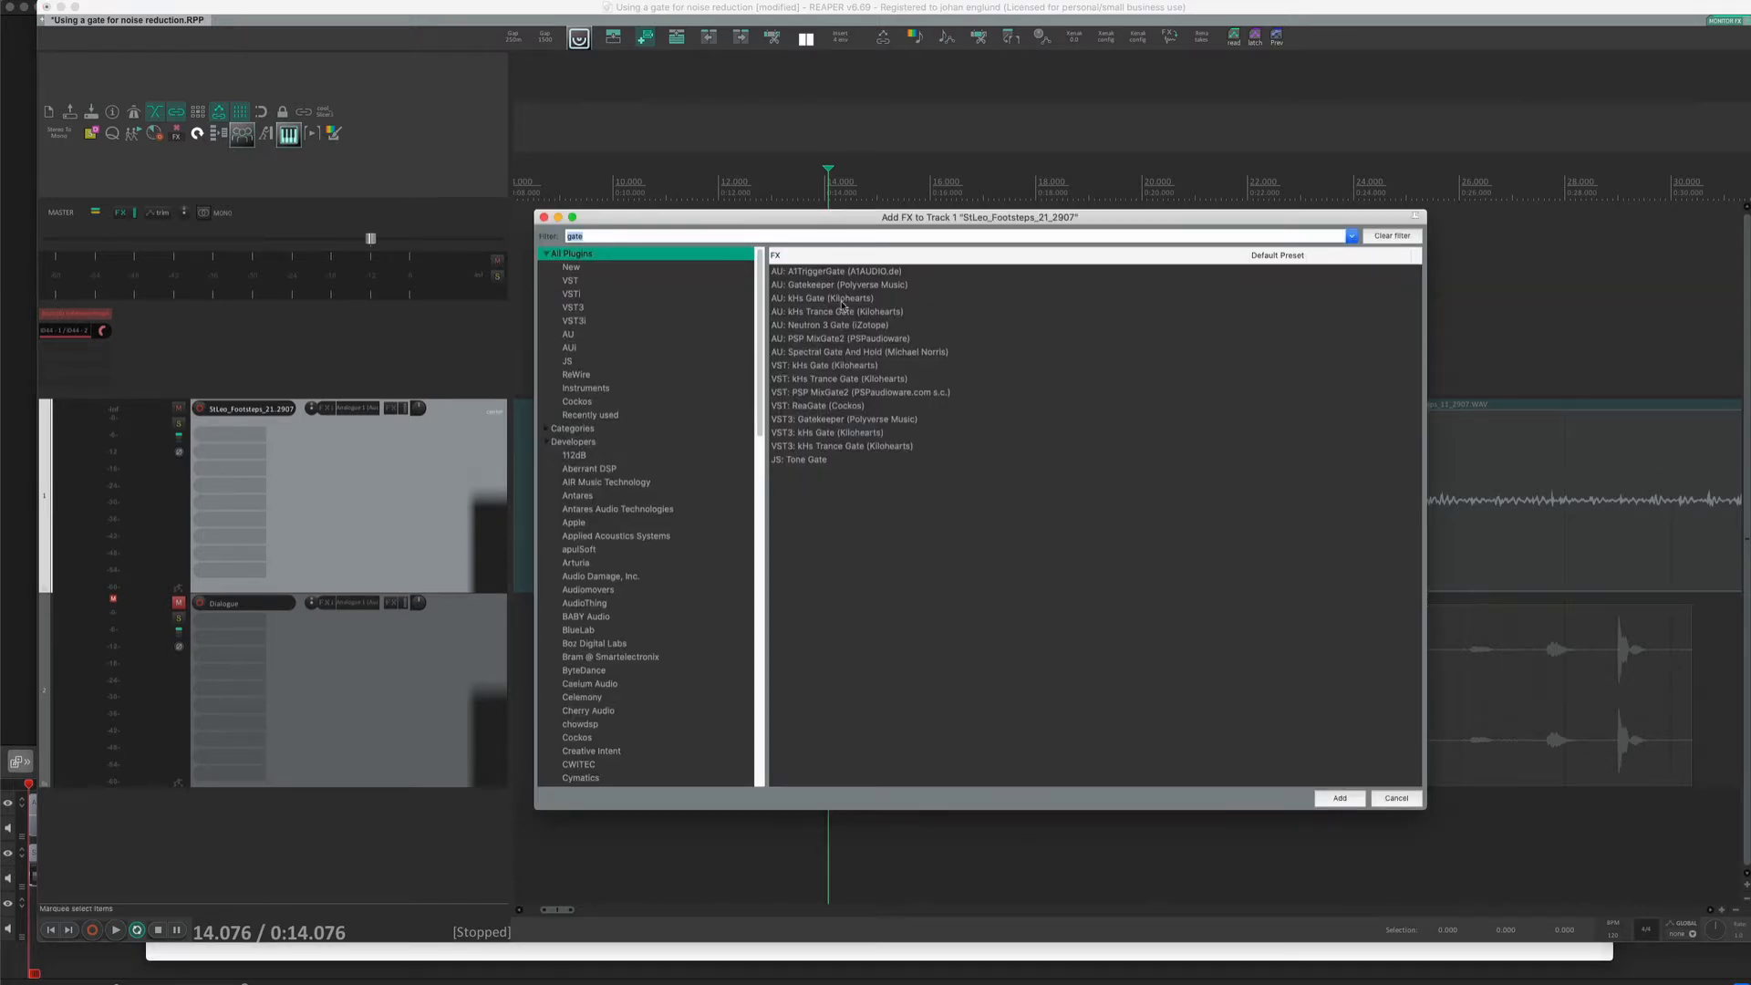
pyautogui.doubleClick(843, 300)
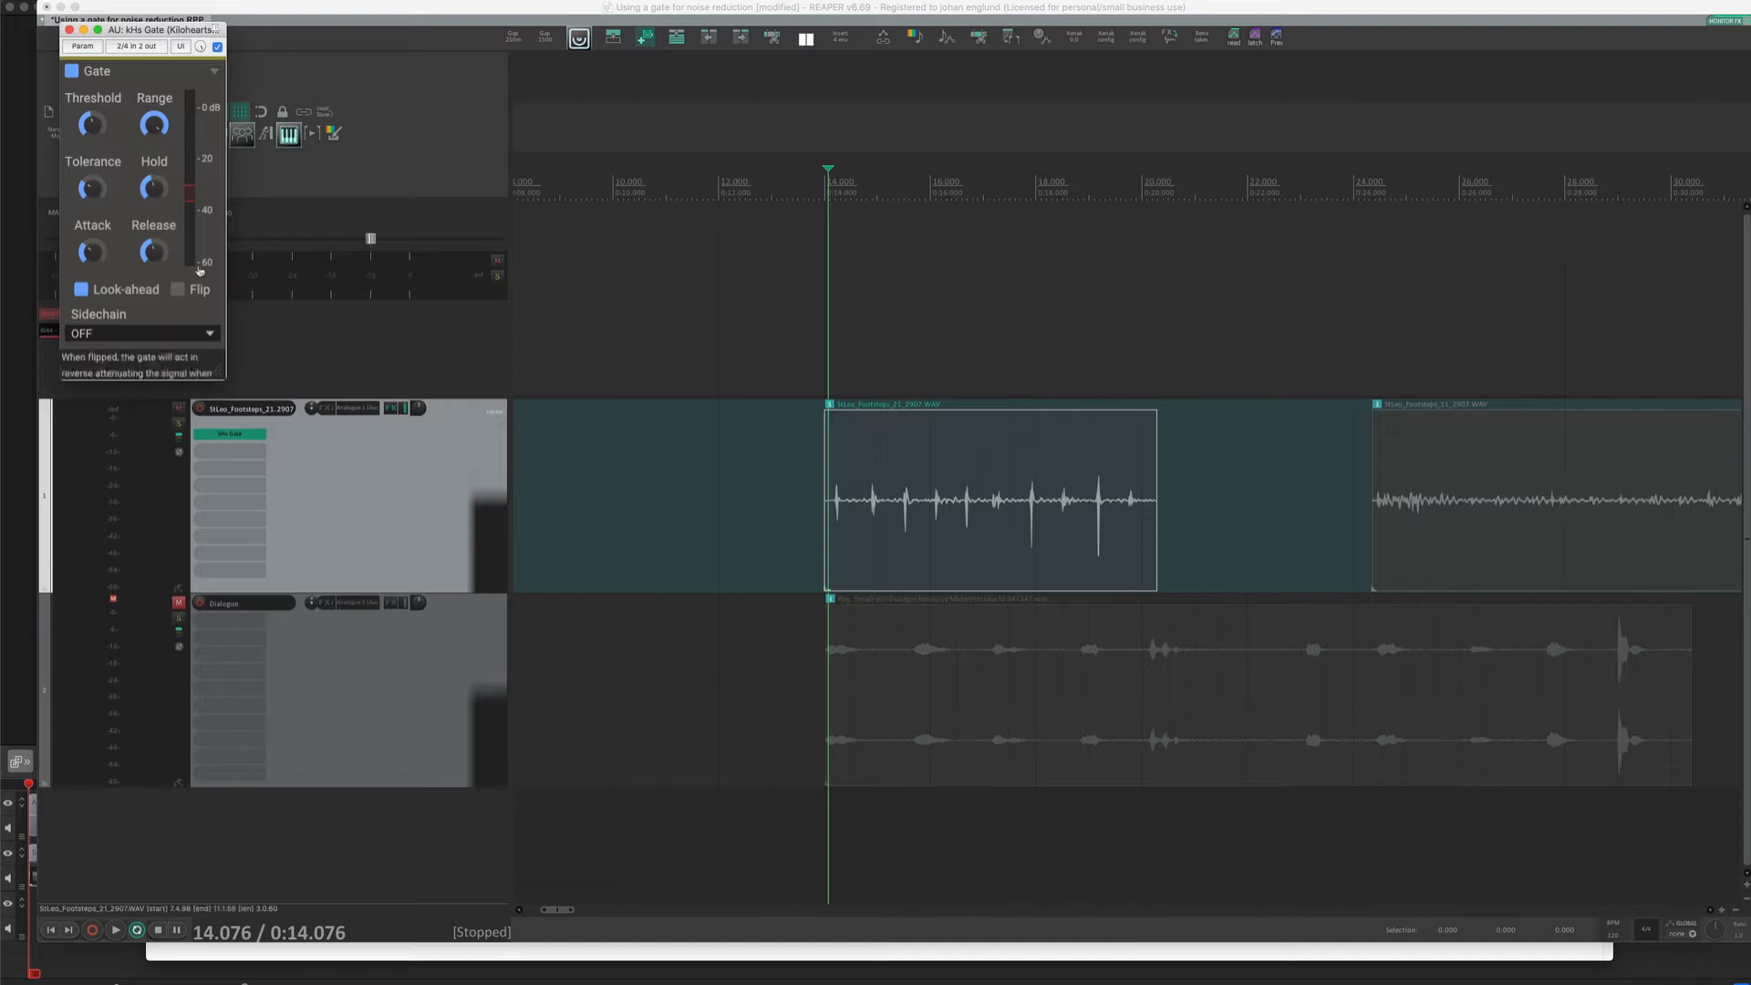
pyautogui.moveTo(169, 29); pyautogui.dragTo(441, 36)
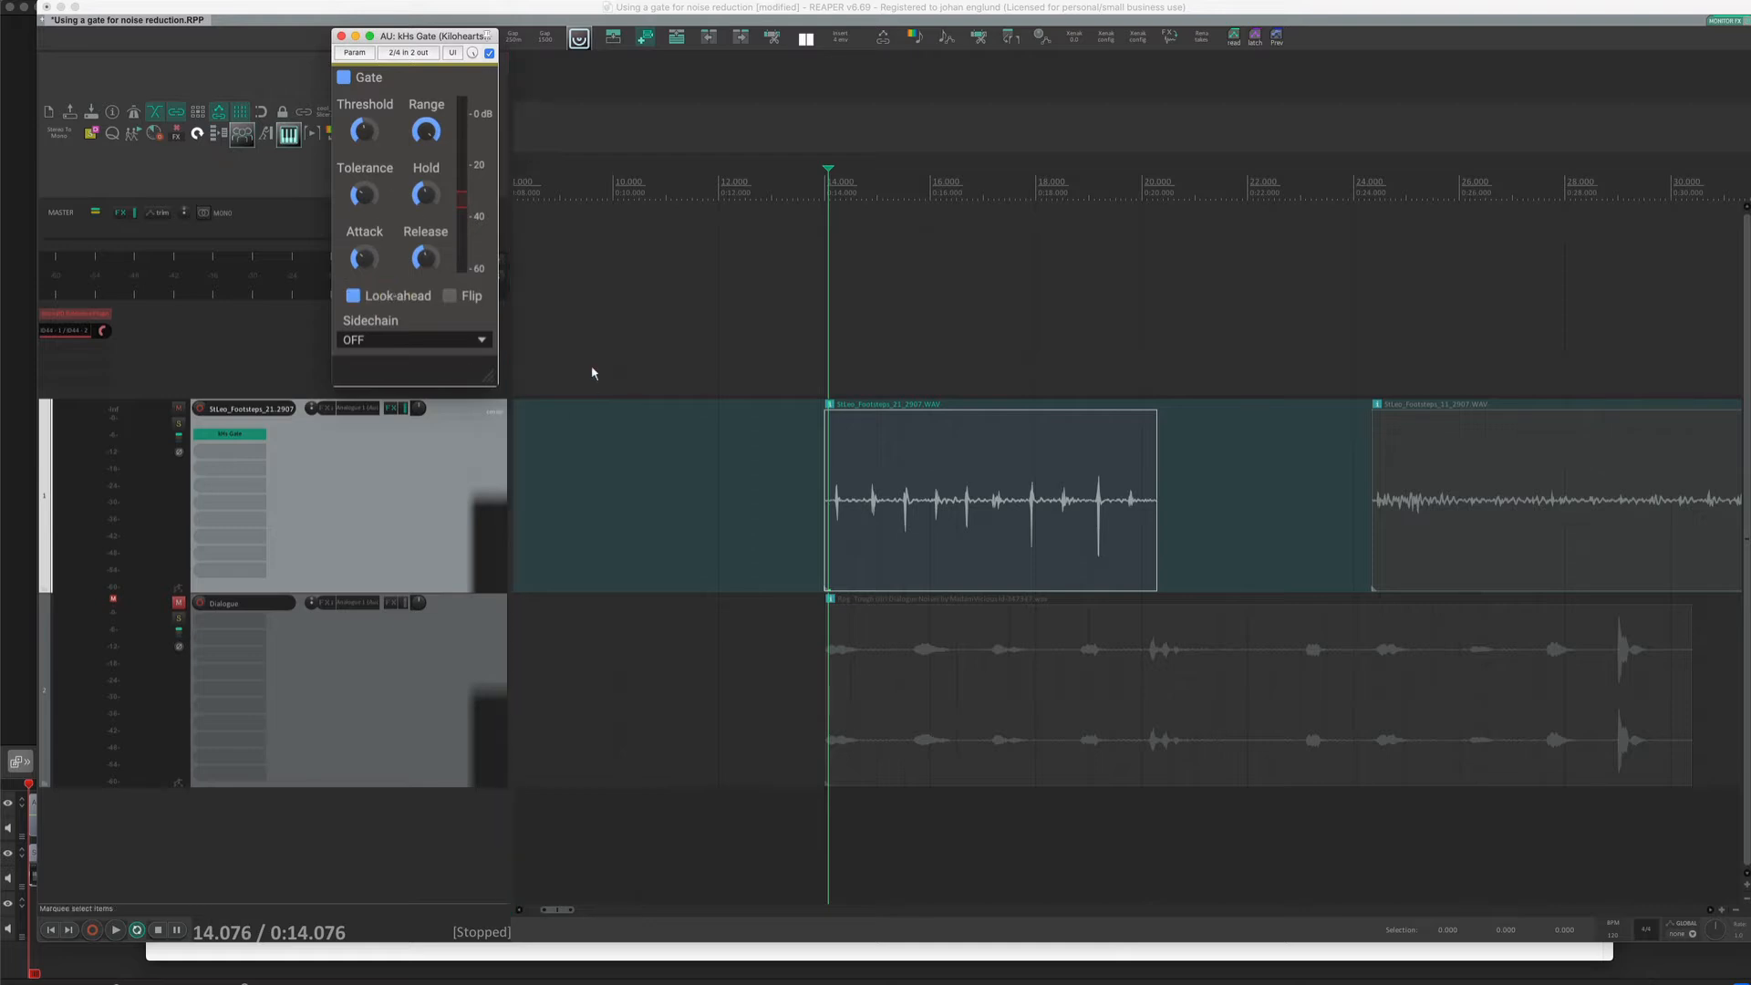
# - Bypass the gate and play the footsteps clip to hear the unprocessed recording
pyautogui.click(490, 54)
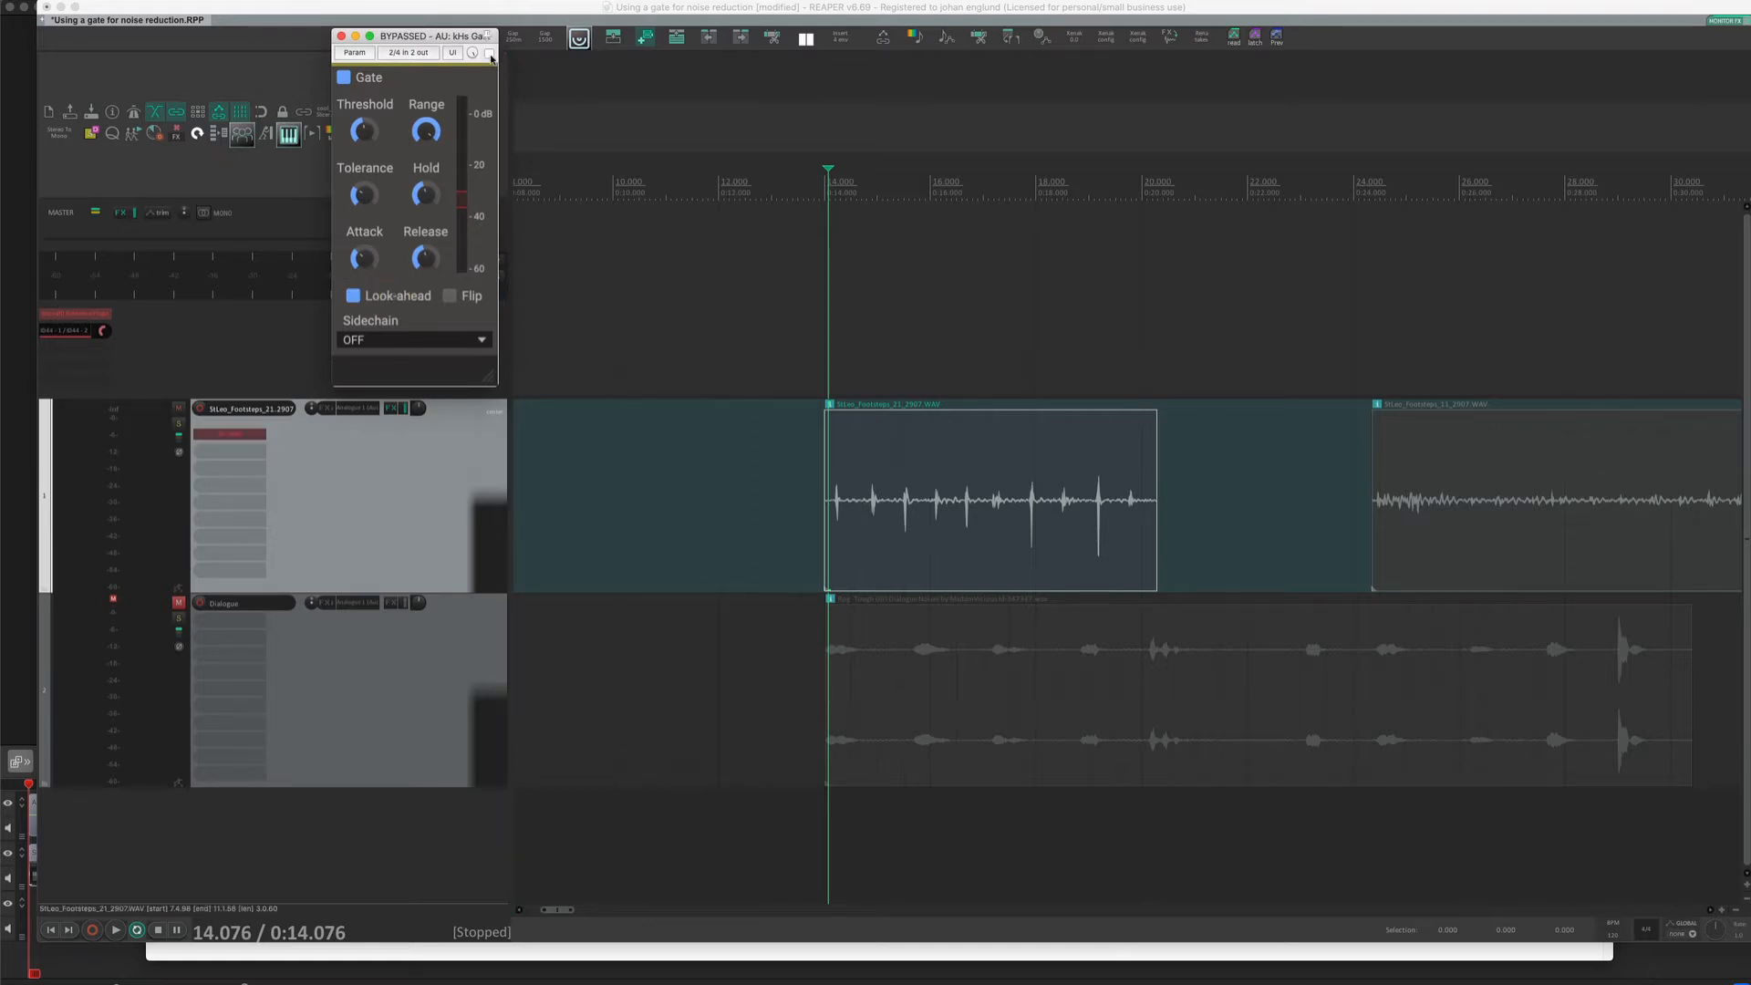
pyautogui.press('space')
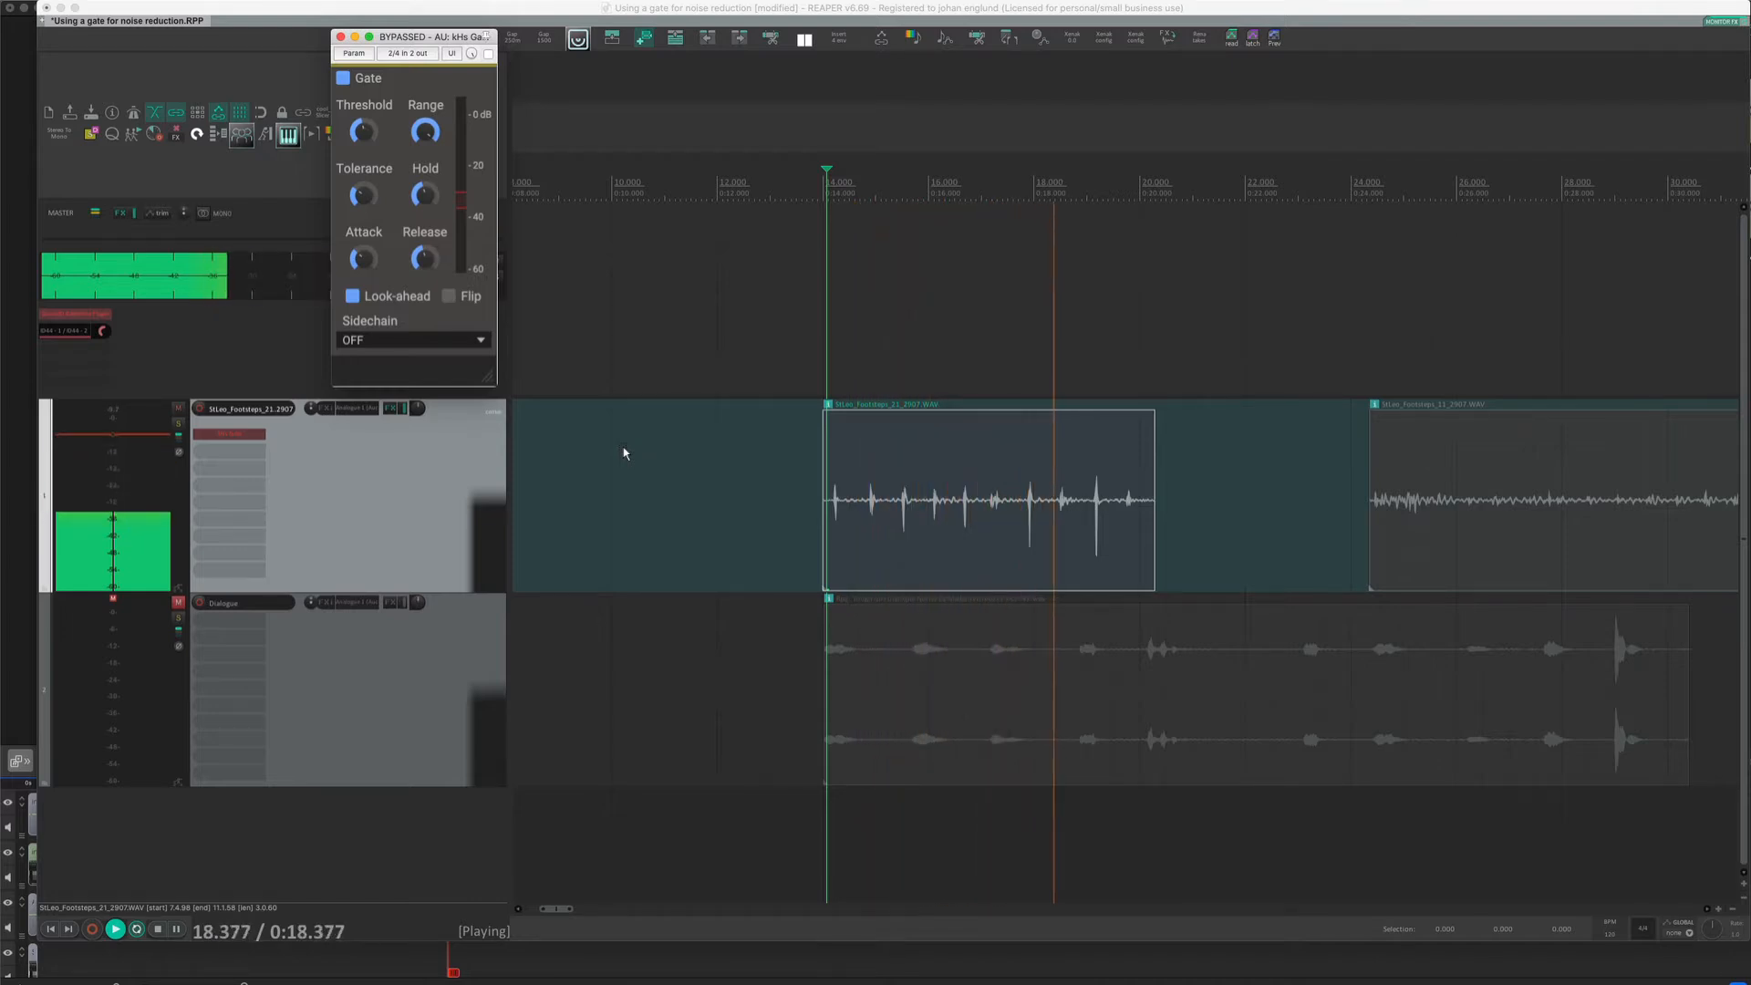
pyautogui.press('space')
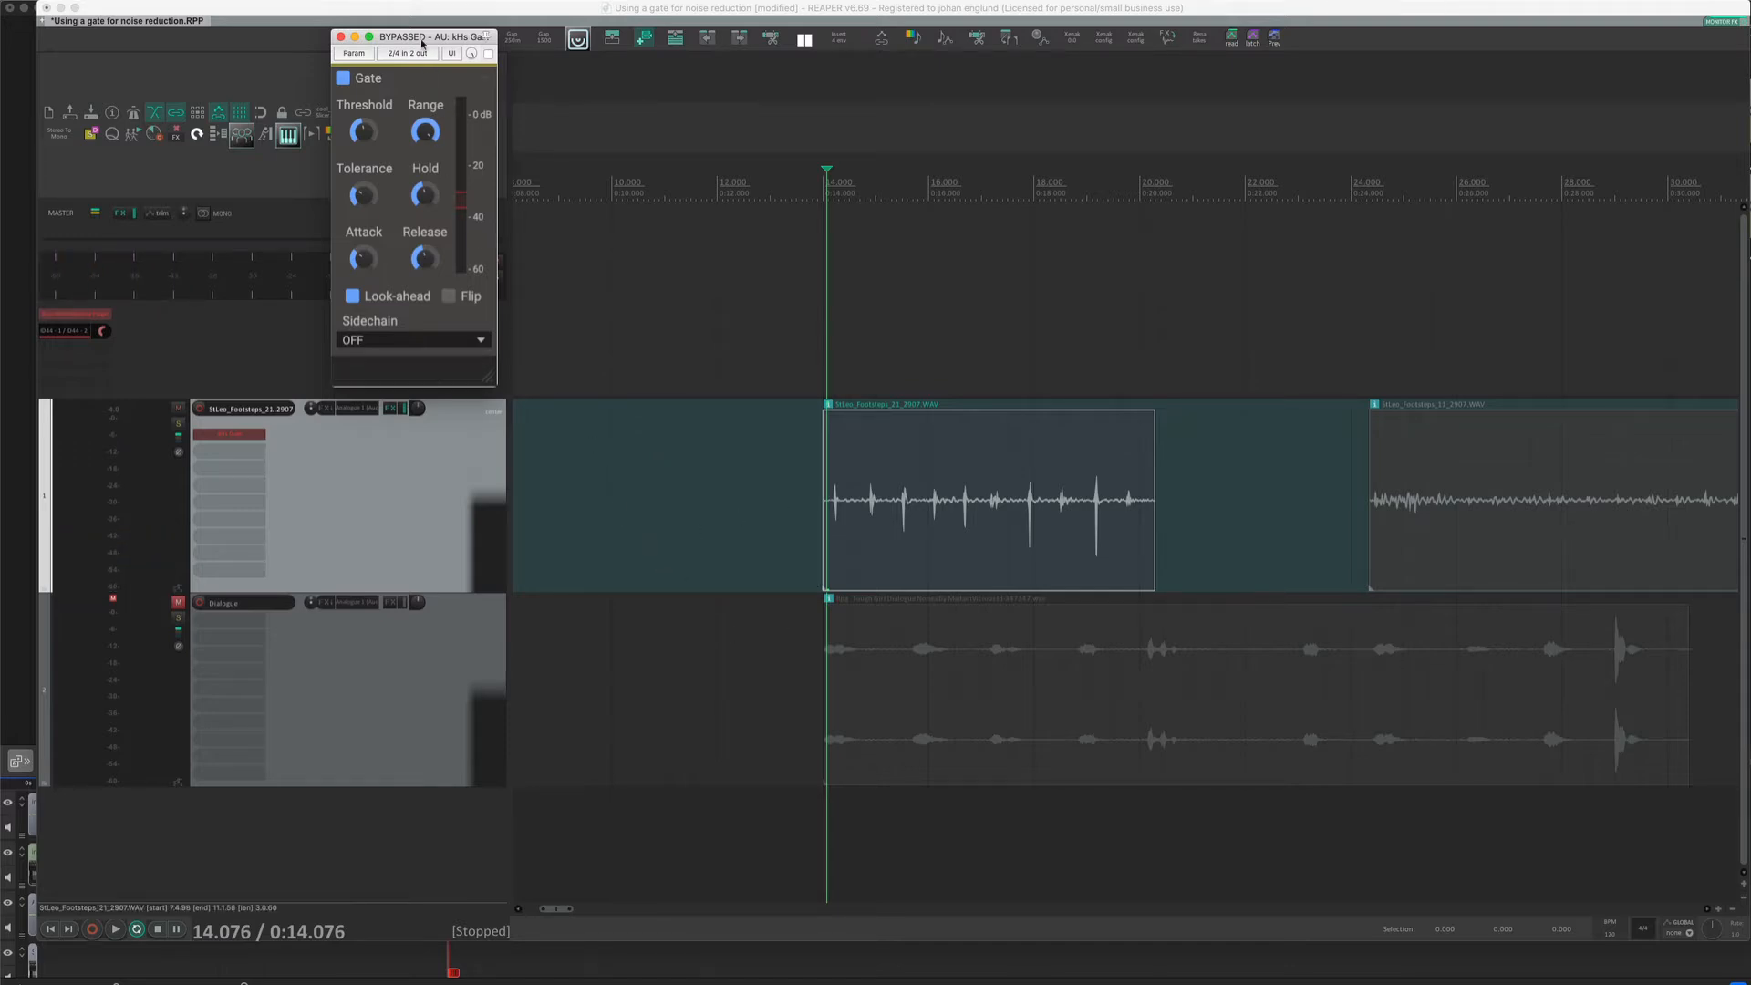
pyautogui.moveTo(420, 39); pyautogui.dragTo(424, 38)
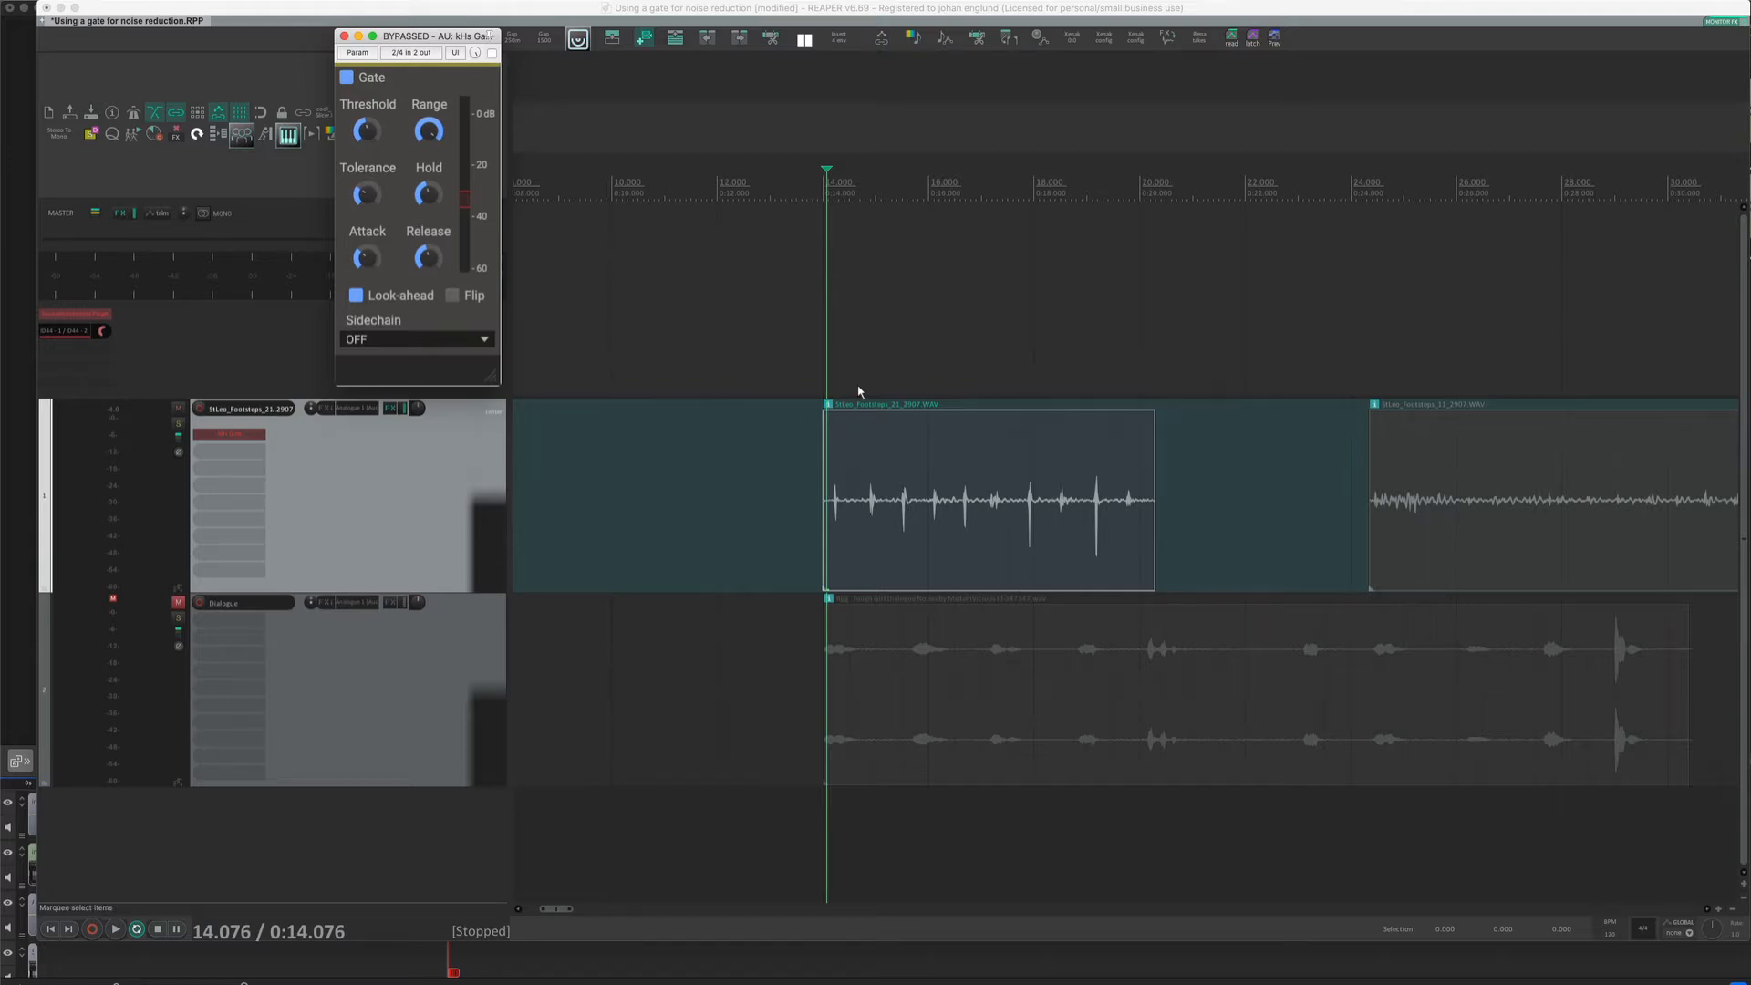
# - Place the edit cursor at 14.000 and align the start of the first footsteps clip with it
pyautogui.click(849, 453)
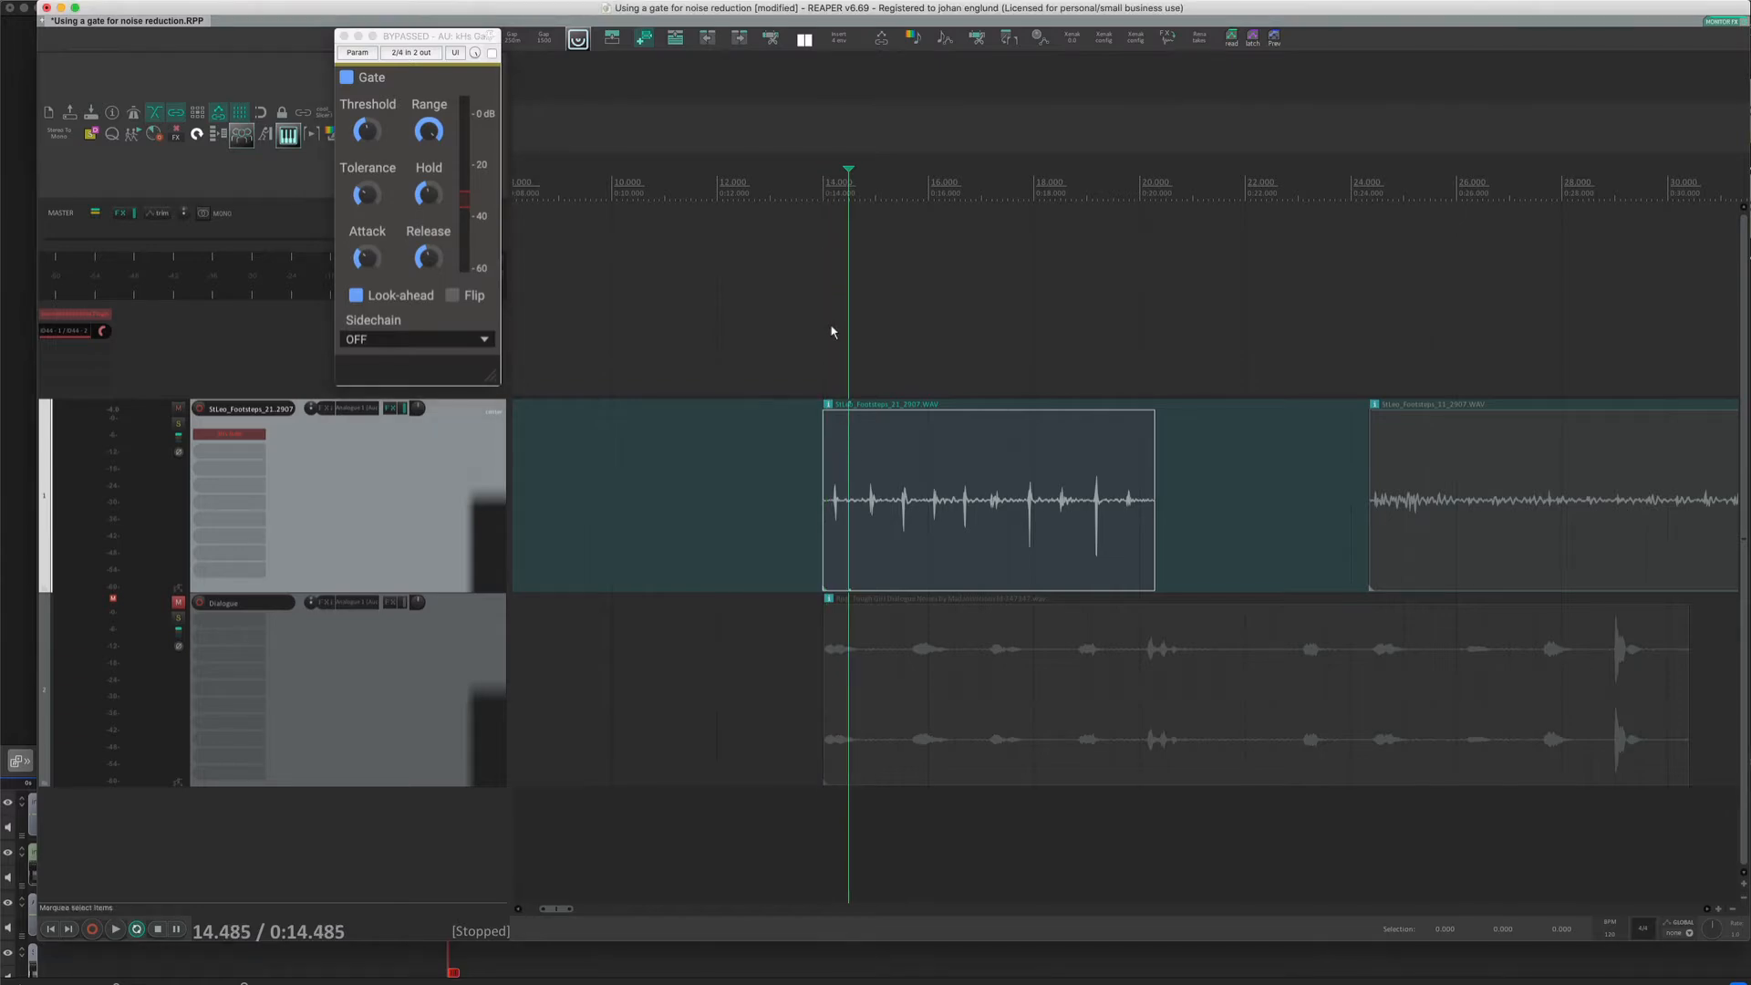
pyautogui.scroll(5, 830, 333)
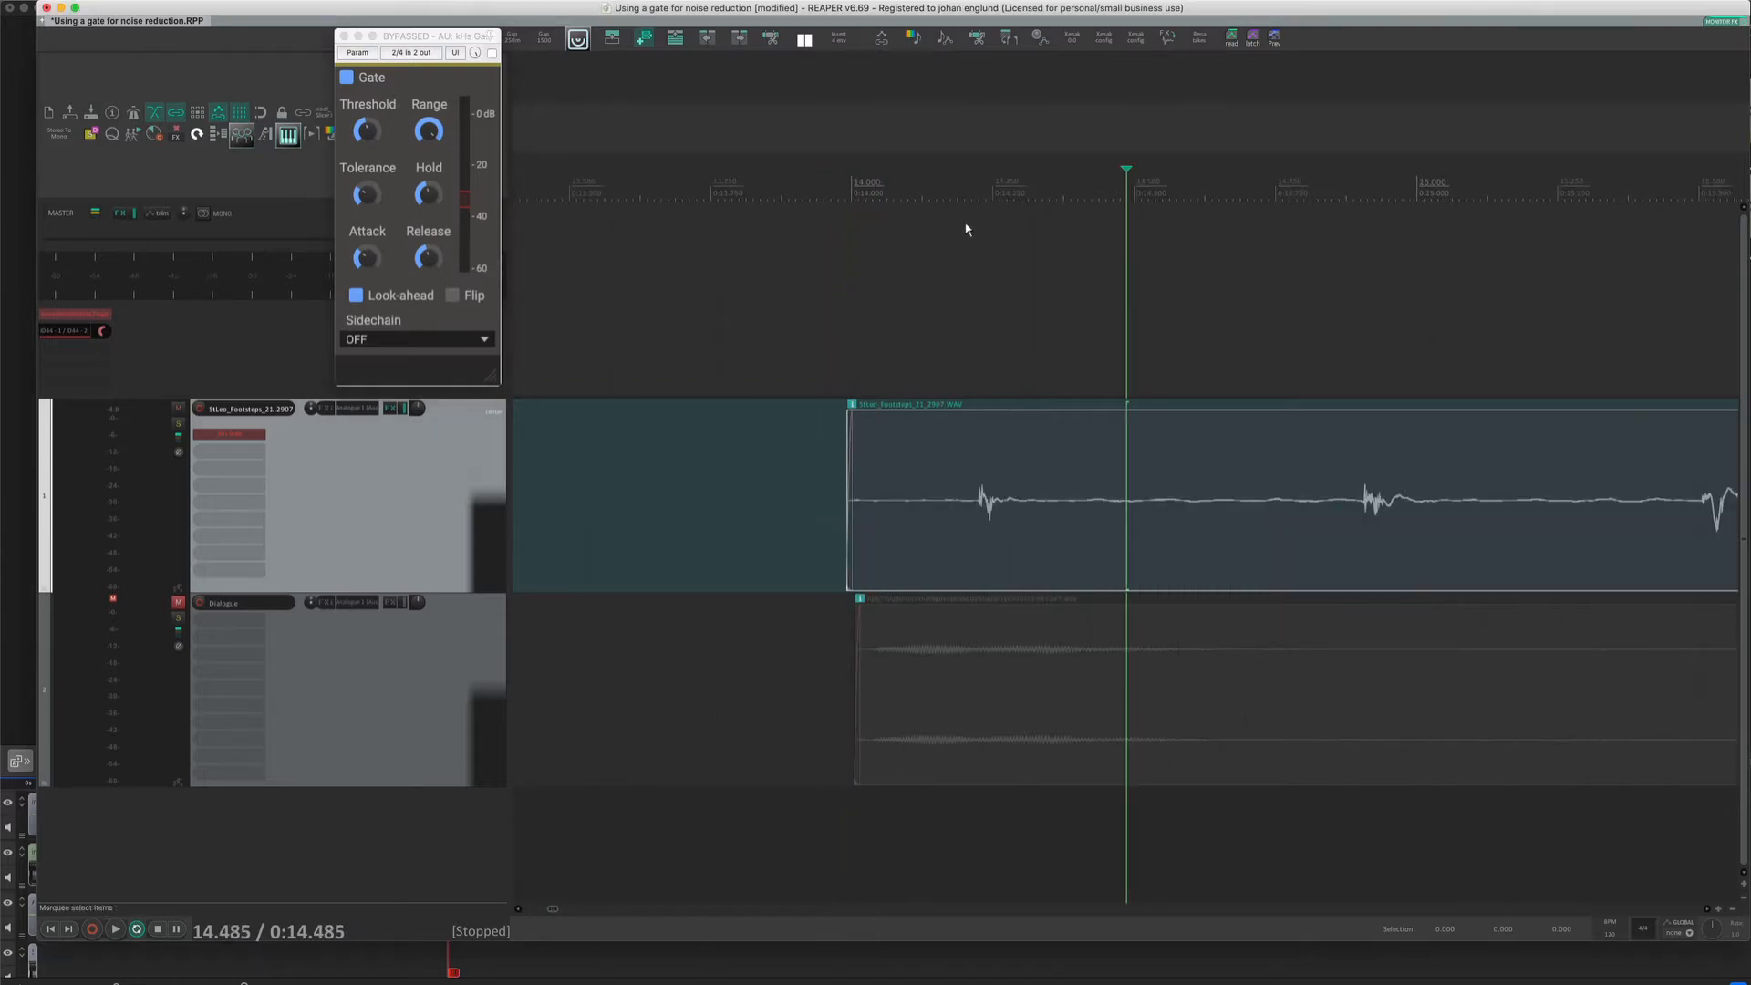
pyautogui.moveTo(1100, 466); pyautogui.dragTo(972, 469)
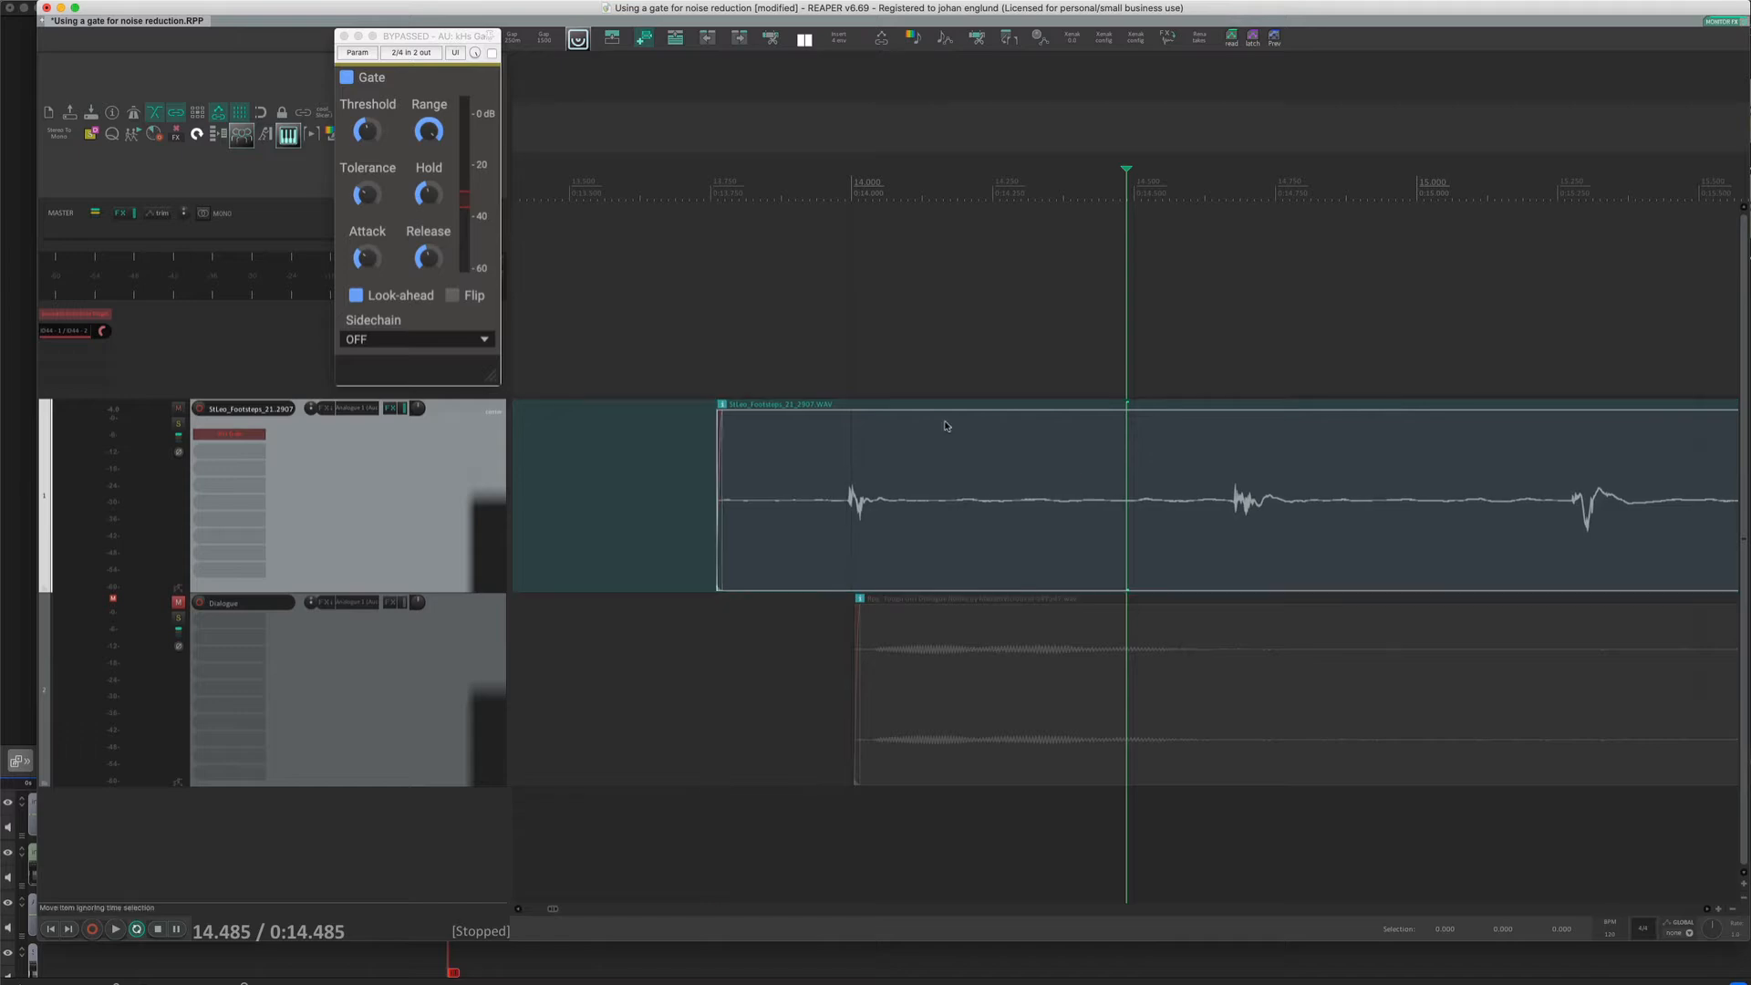
pyautogui.click(849, 189)
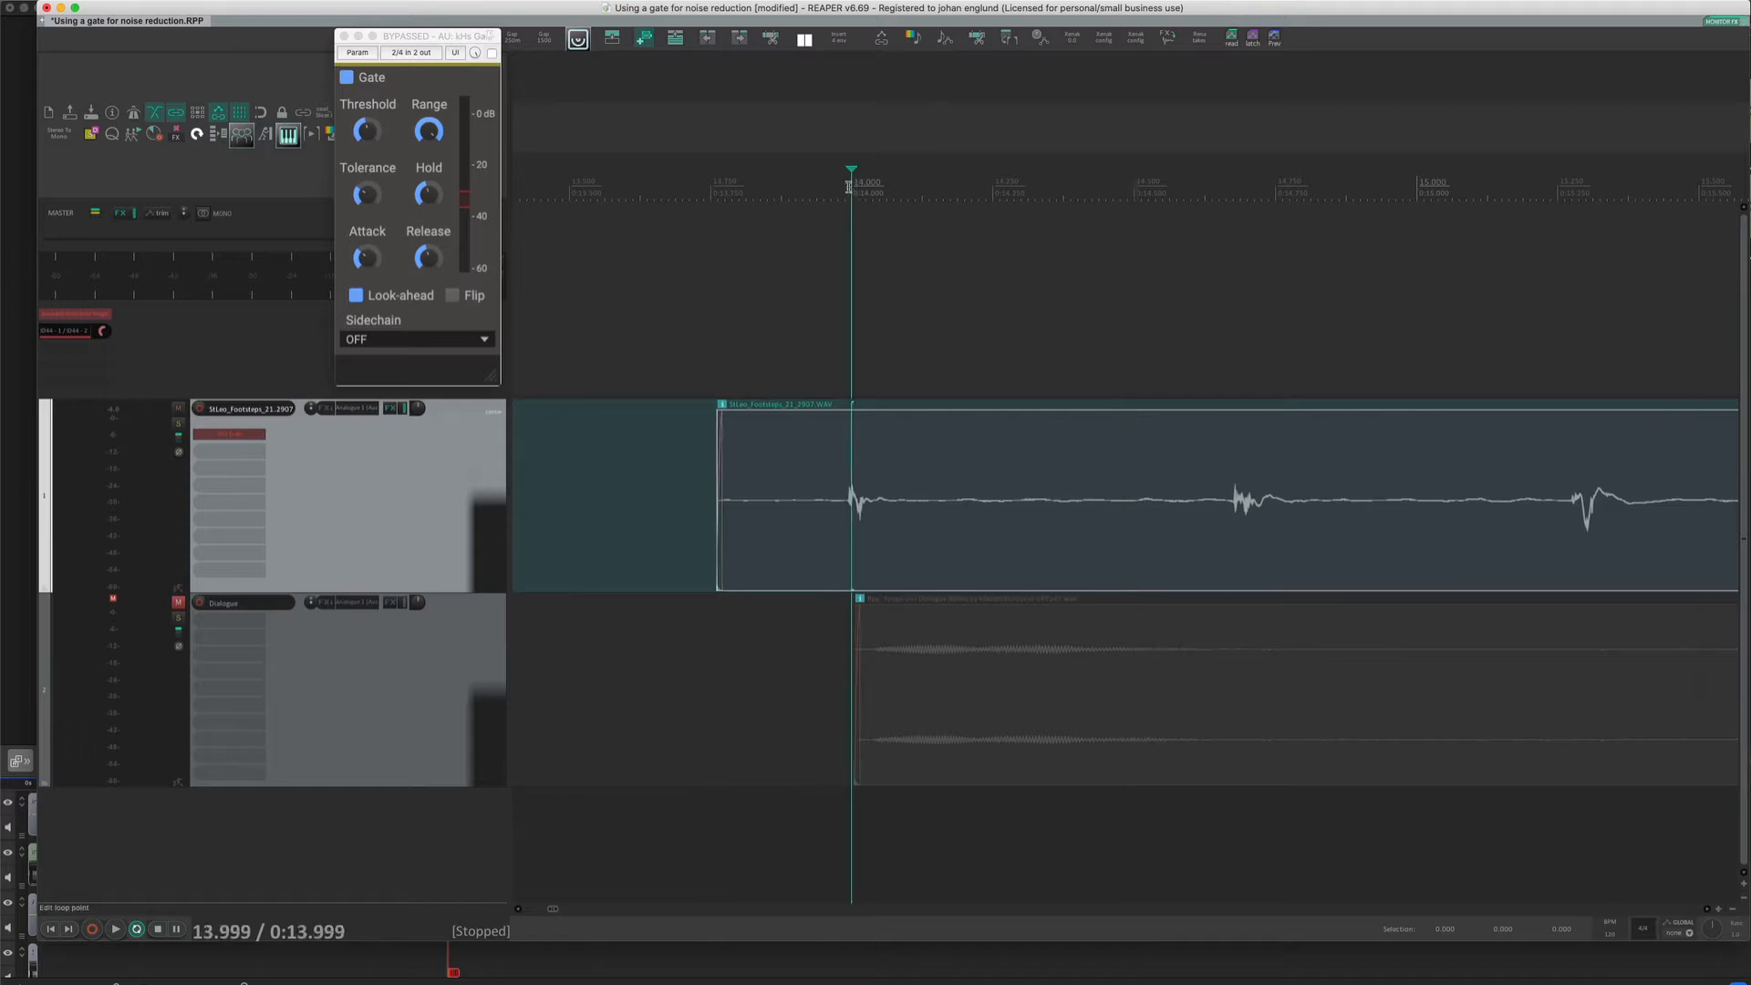
pyautogui.moveTo(850, 189); pyautogui.dragTo(990, 204)
pyautogui.moveTo(890, 499); pyautogui.dragTo(1026, 501)
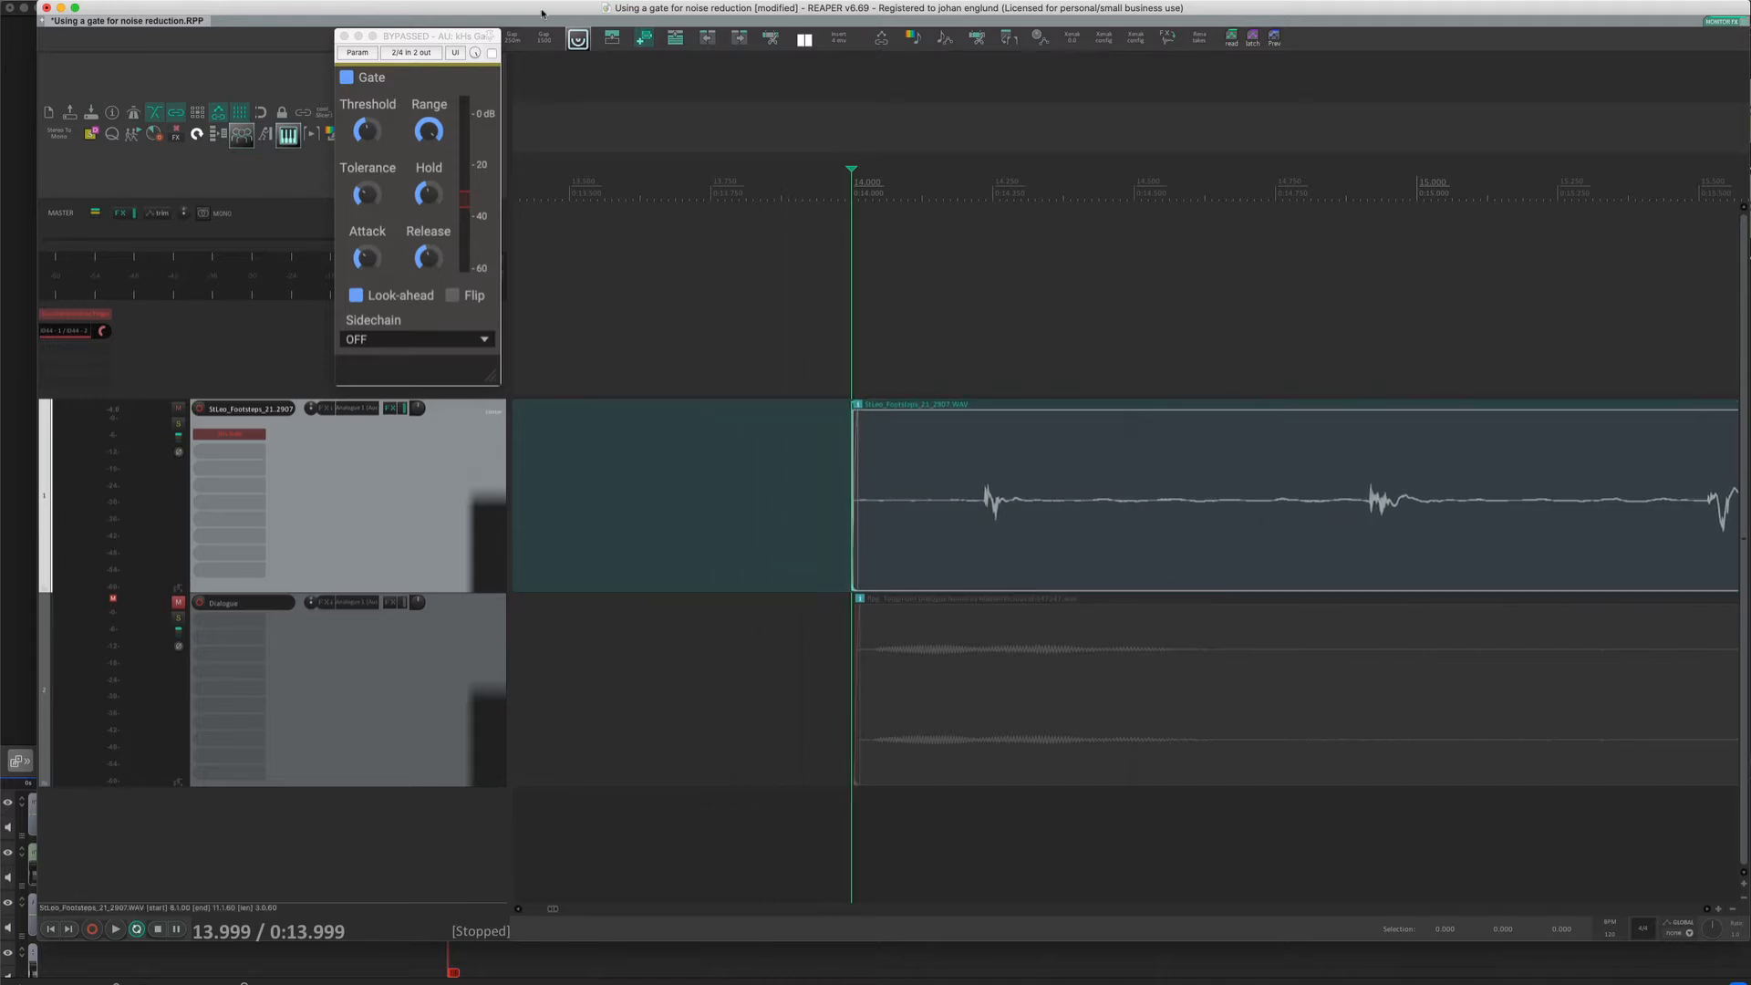
# - Lengthen the gate's hold time and set its release to 0.00 ms
pyautogui.moveTo(459, 38); pyautogui.dragTo(642, 235)
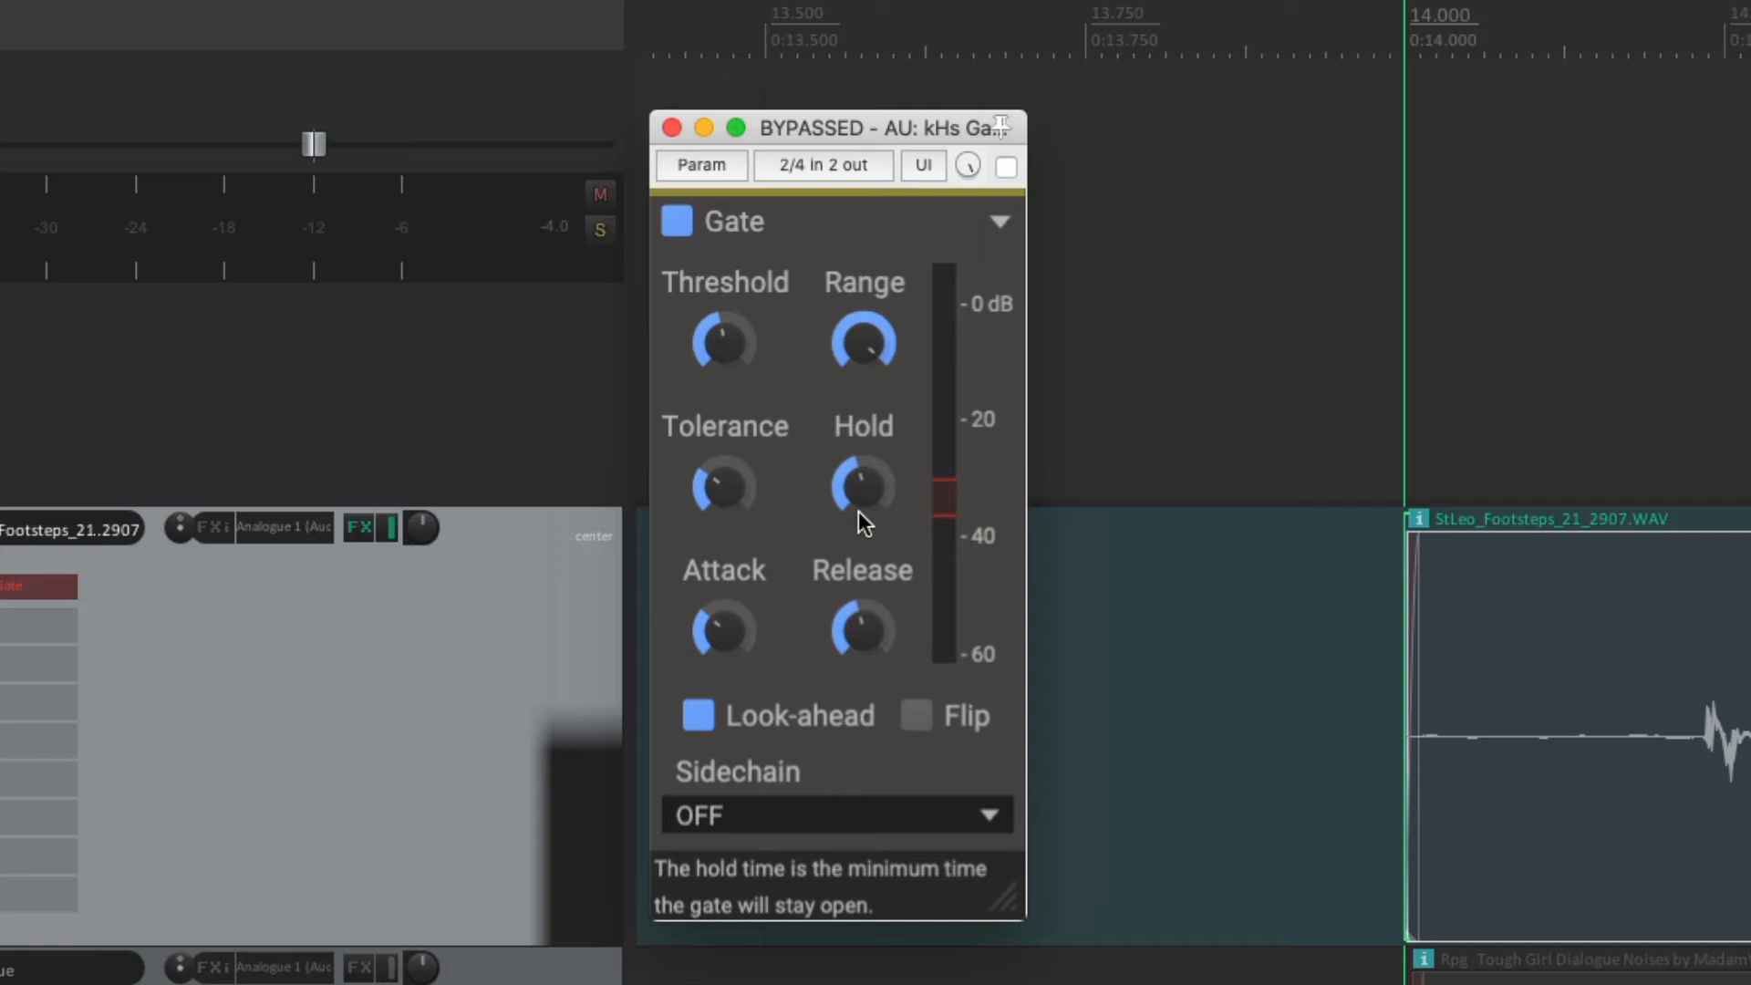
pyautogui.moveTo(858, 511); pyautogui.dragTo(857, 492)
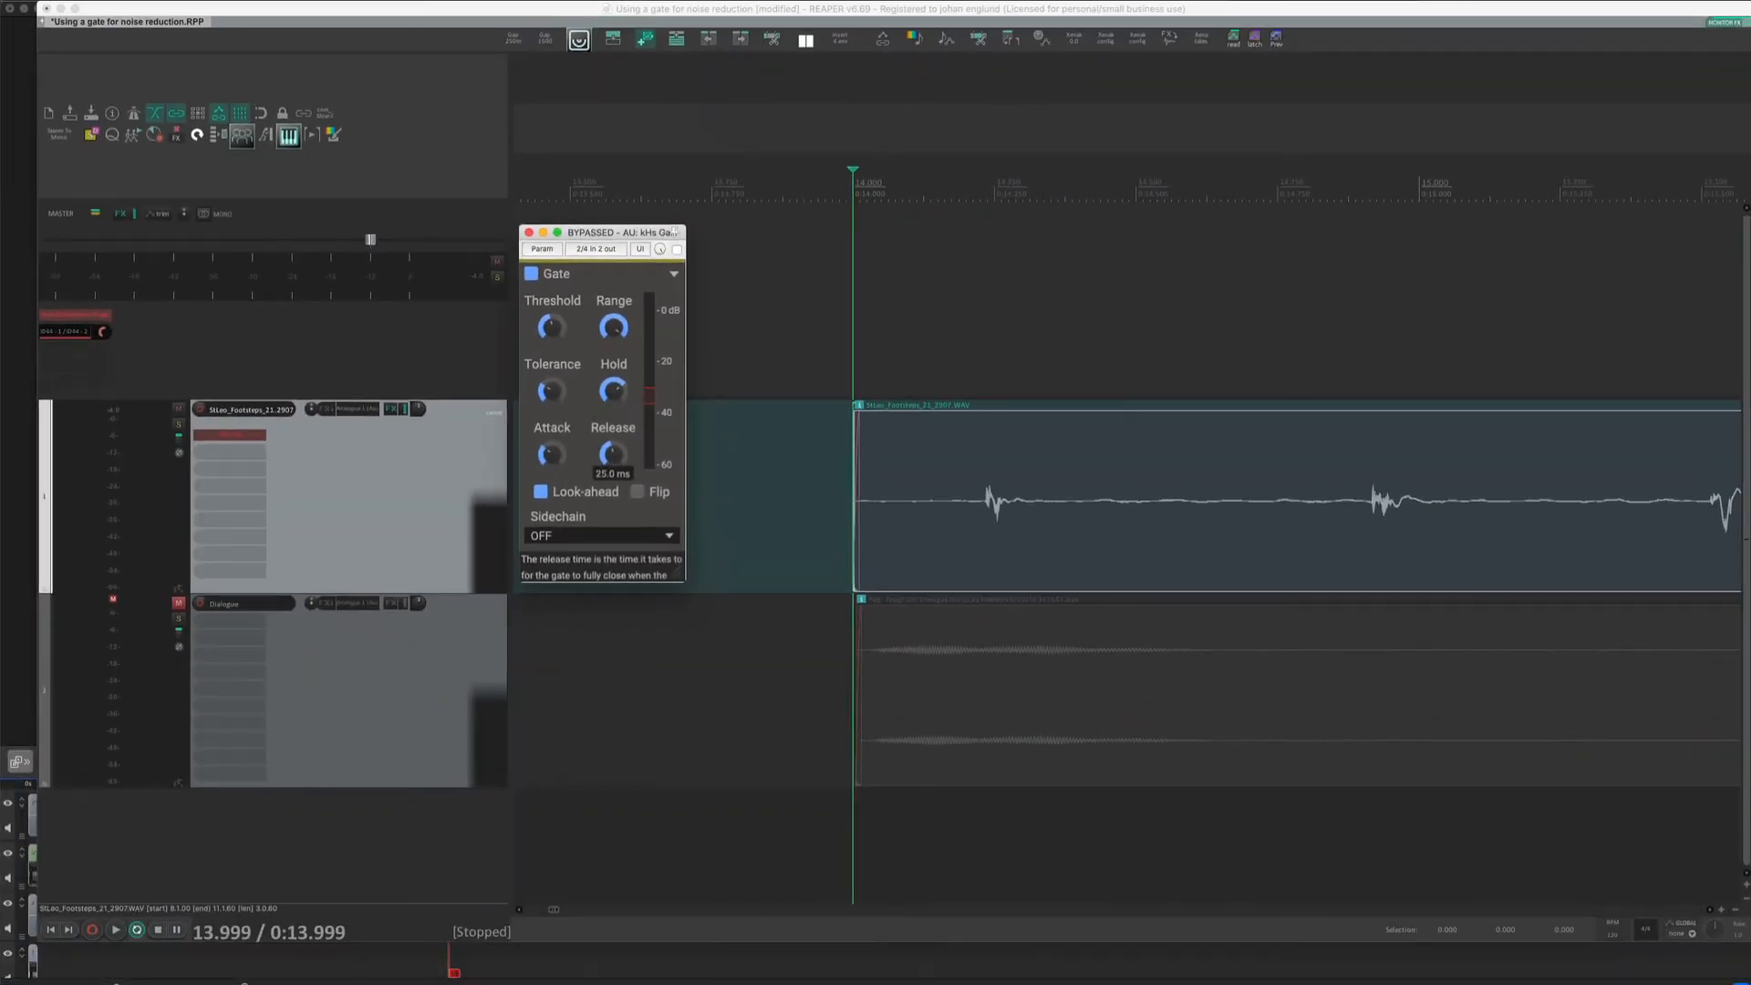
pyautogui.moveTo(613, 454); pyautogui.dragTo(613, 509)
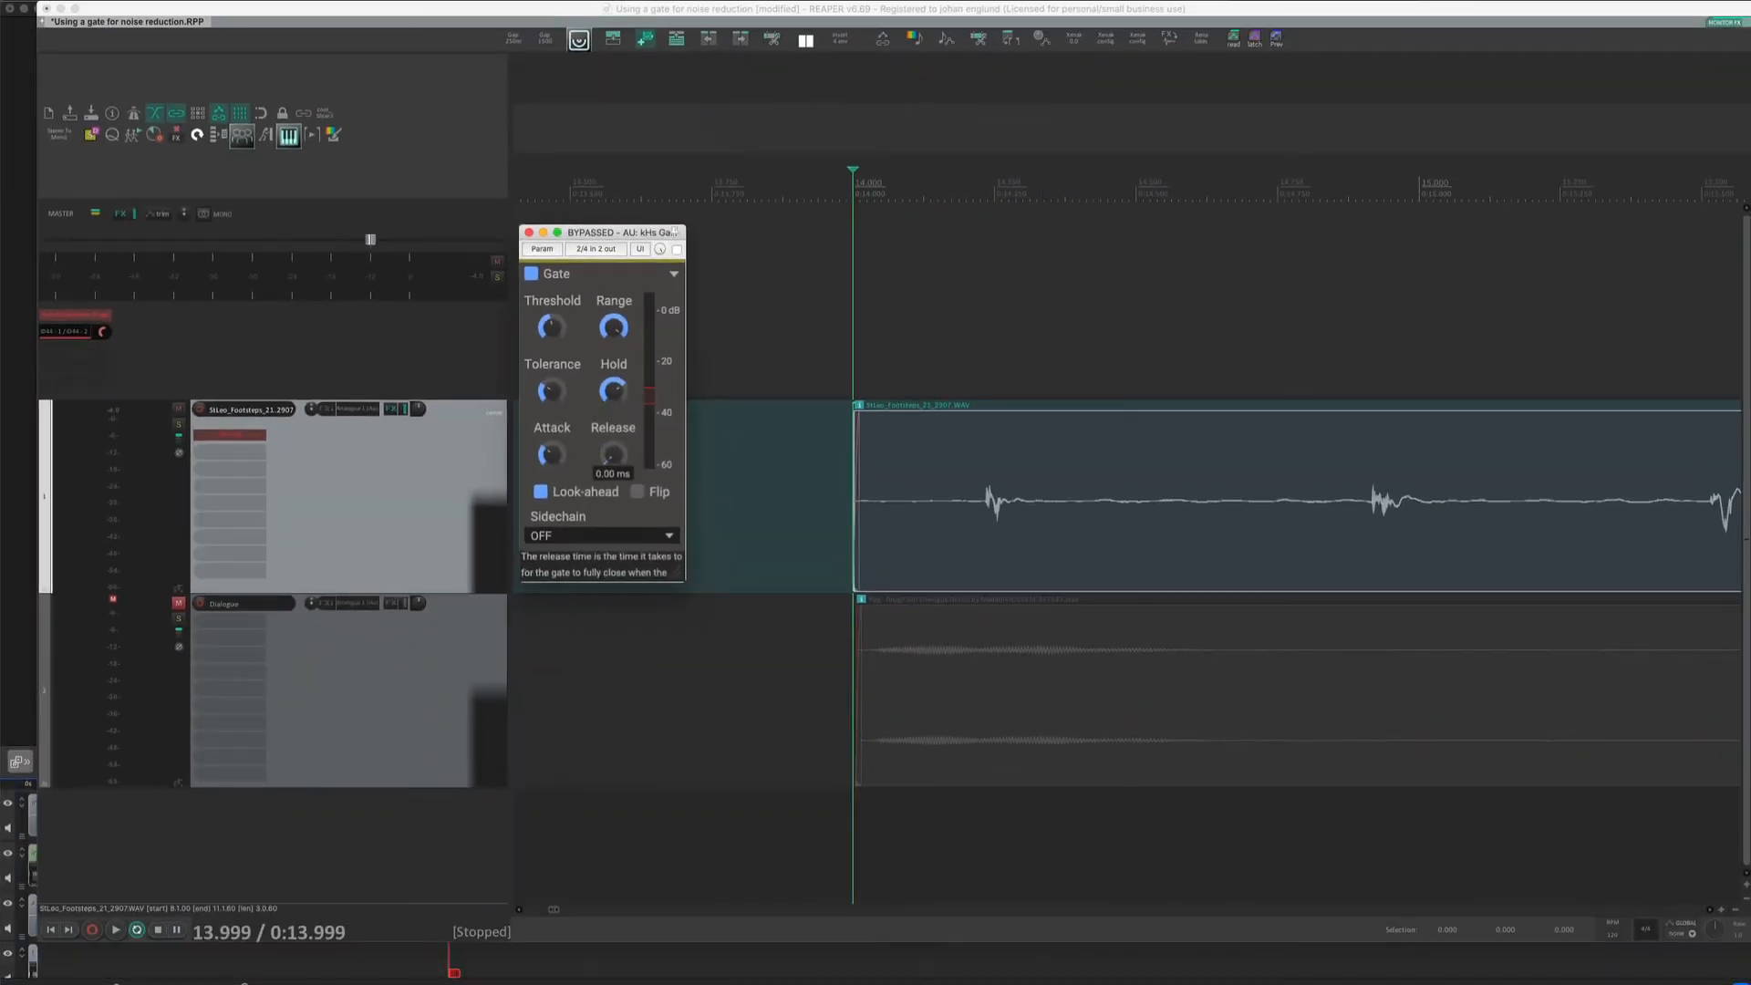
# - Re-enable the gate and play the footsteps clip through it, keeping the plugin window beside the clip
pyautogui.click(677, 249)
pyautogui.press('space')
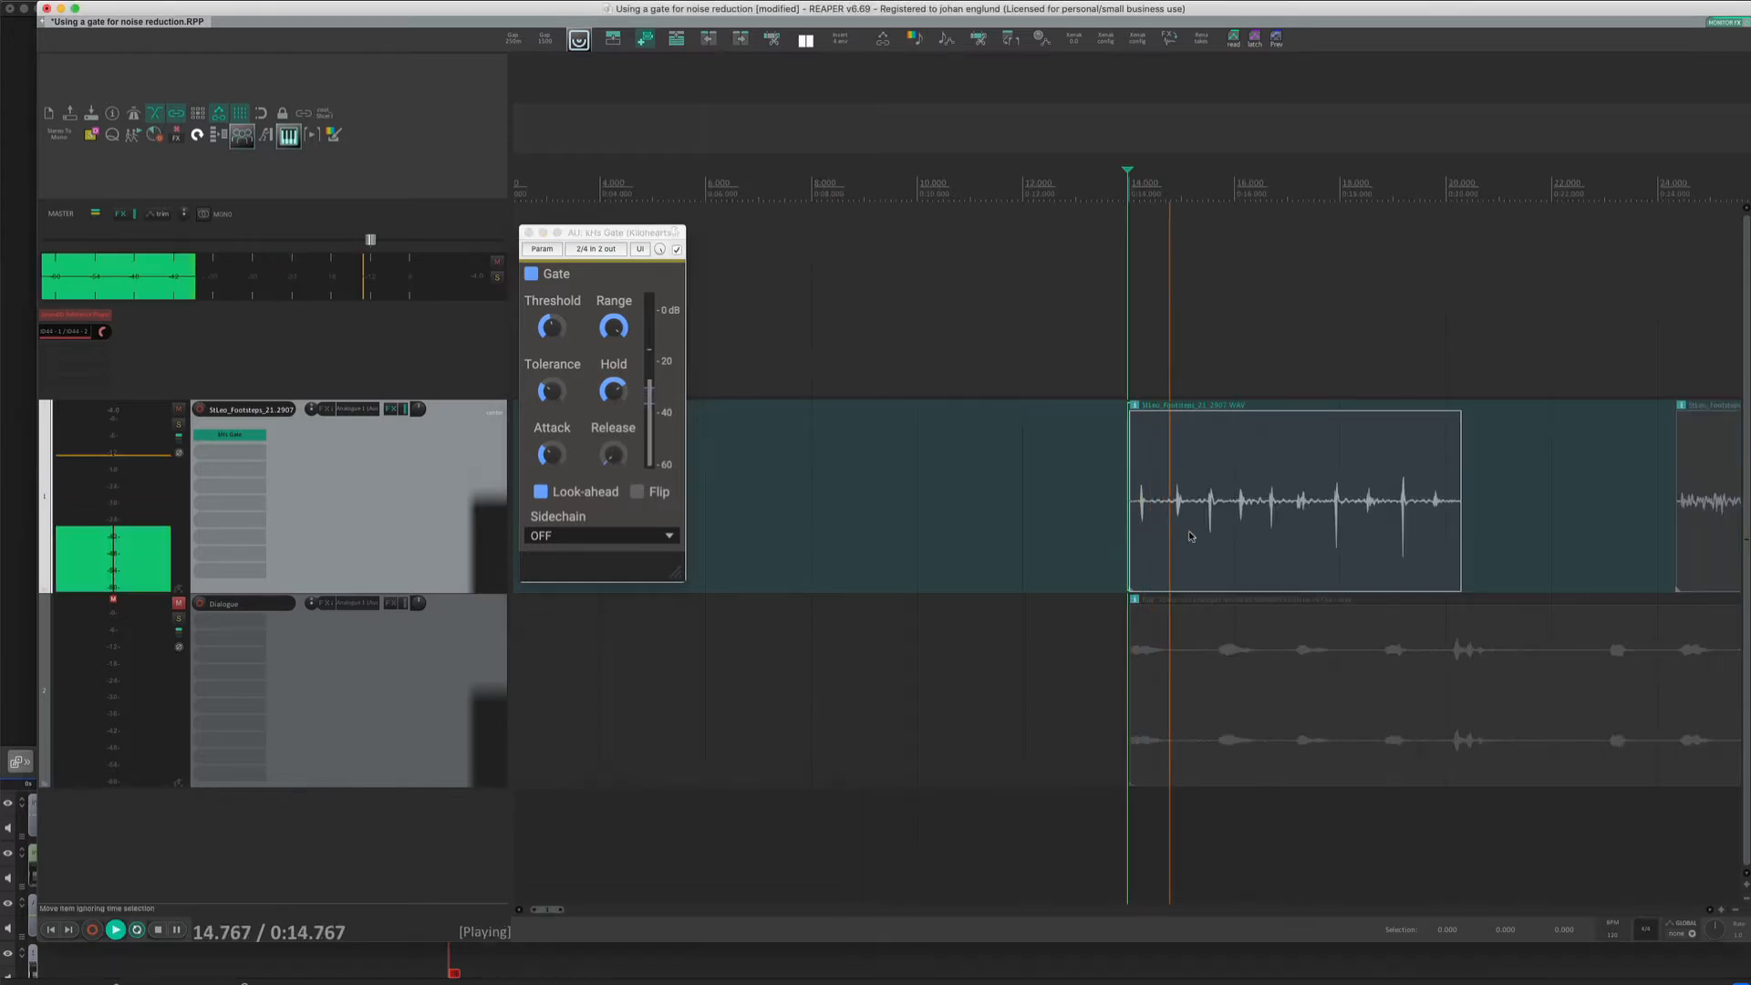
pyautogui.moveTo(638, 239); pyautogui.dragTo(998, 285)
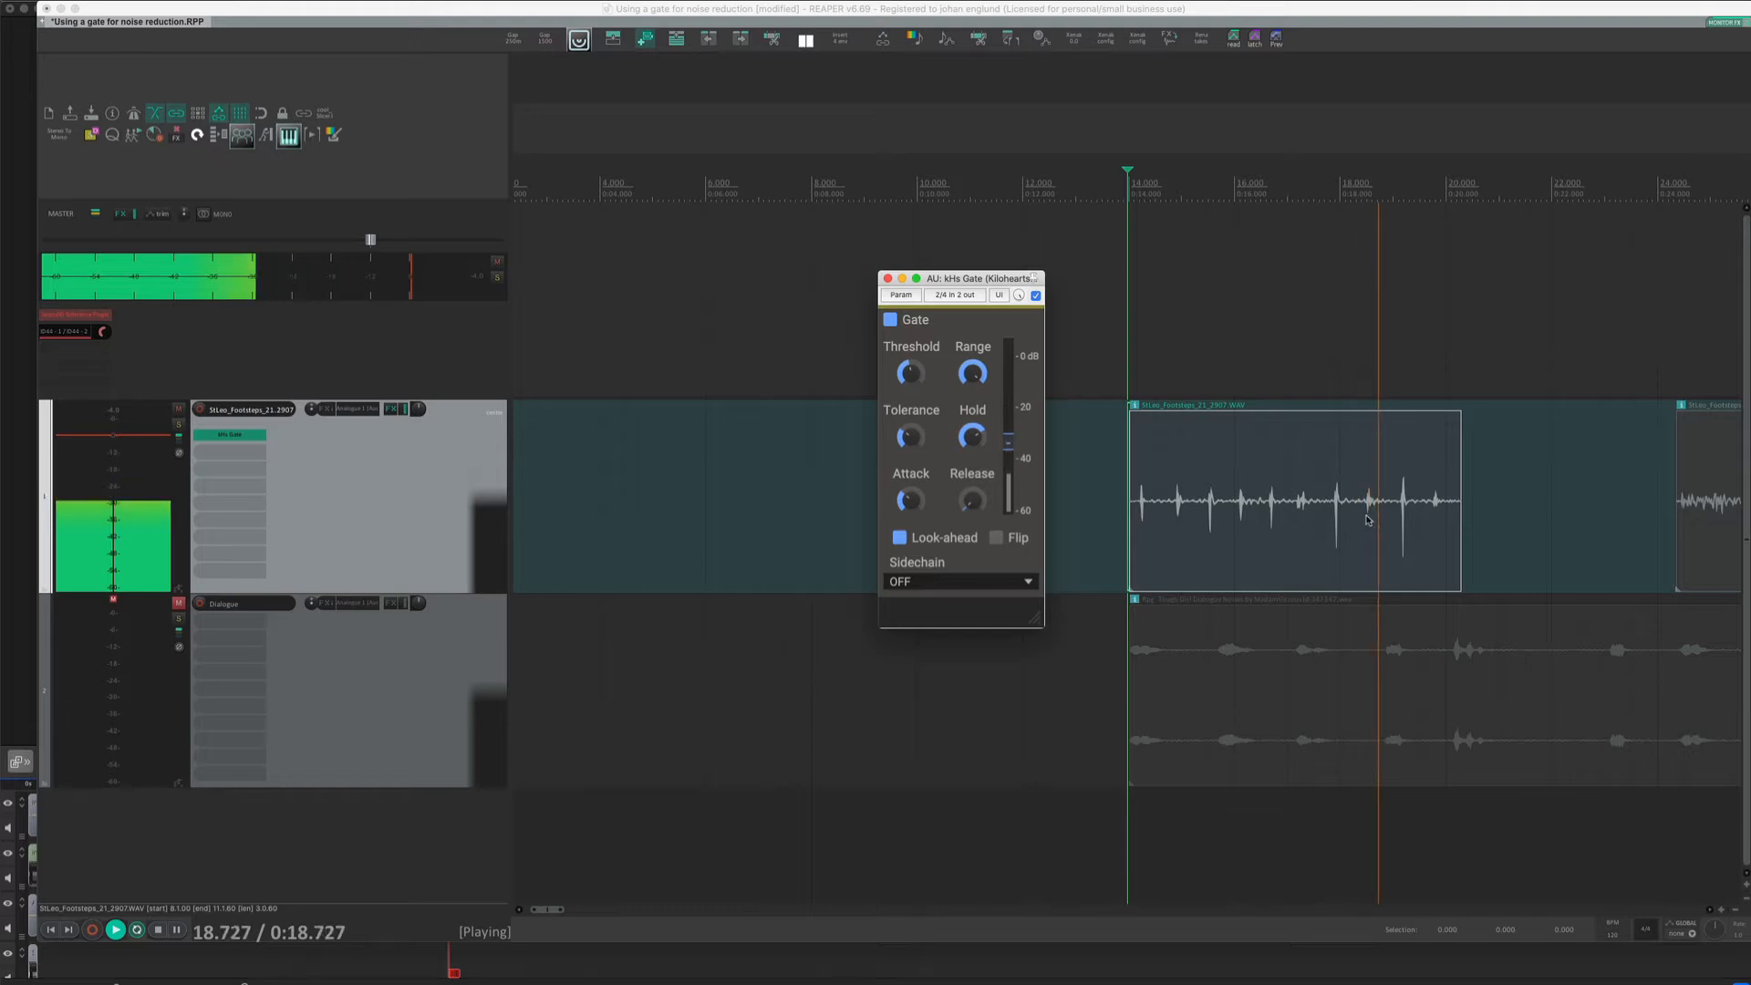
pyautogui.press('space')
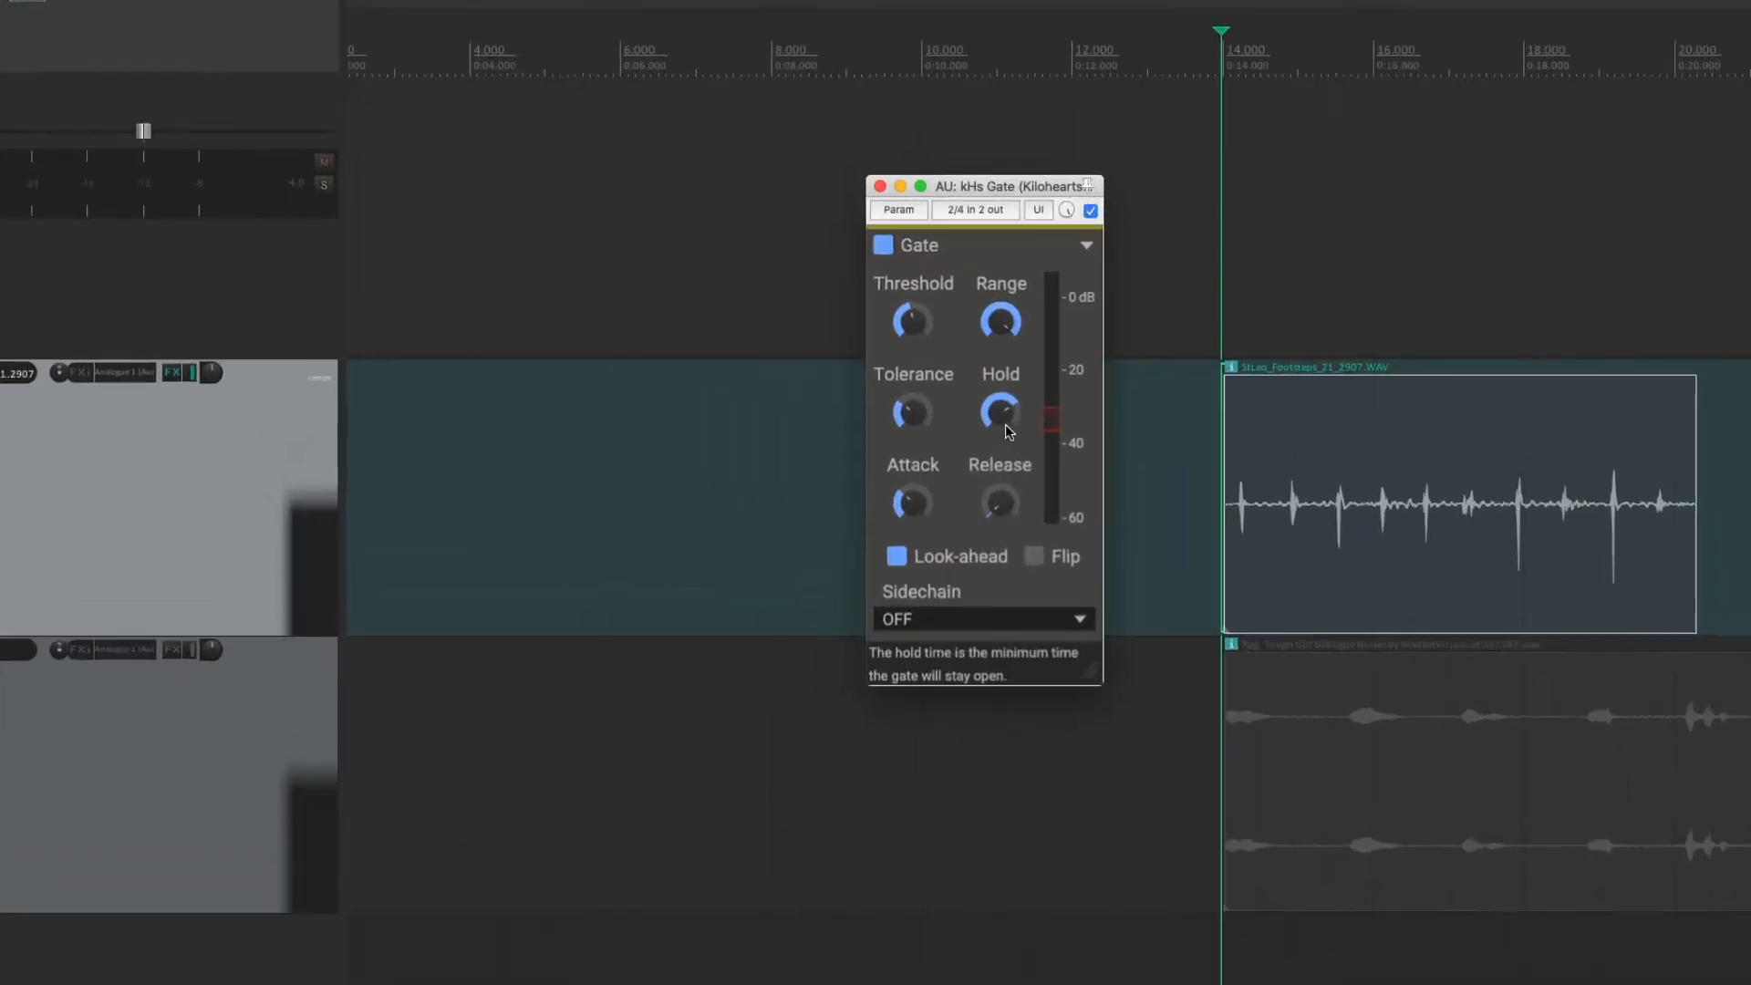
# - Shorten the gate's hold time and raise its threshold to about -28 dB while auditioning the footsteps
pyautogui.moveTo(1005, 409); pyautogui.dragTo(1005, 449)
pyautogui.press('space')
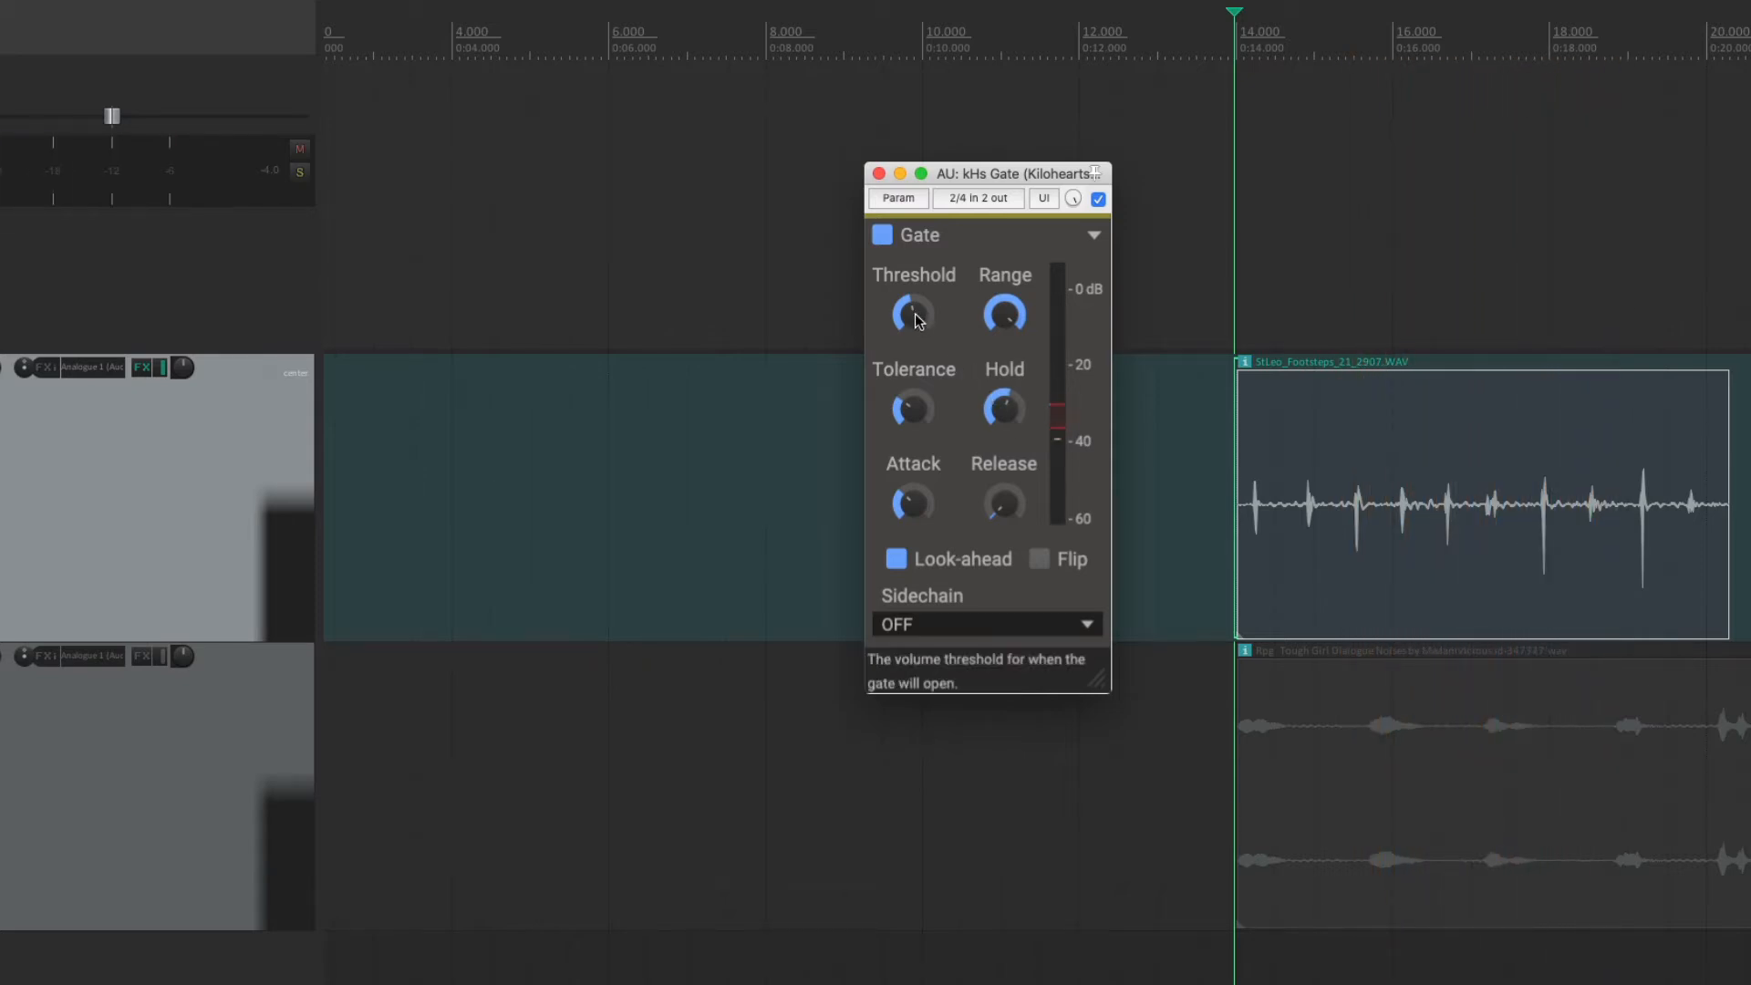
pyautogui.press('space')
pyautogui.moveTo(916, 313); pyautogui.dragTo(916, 316)
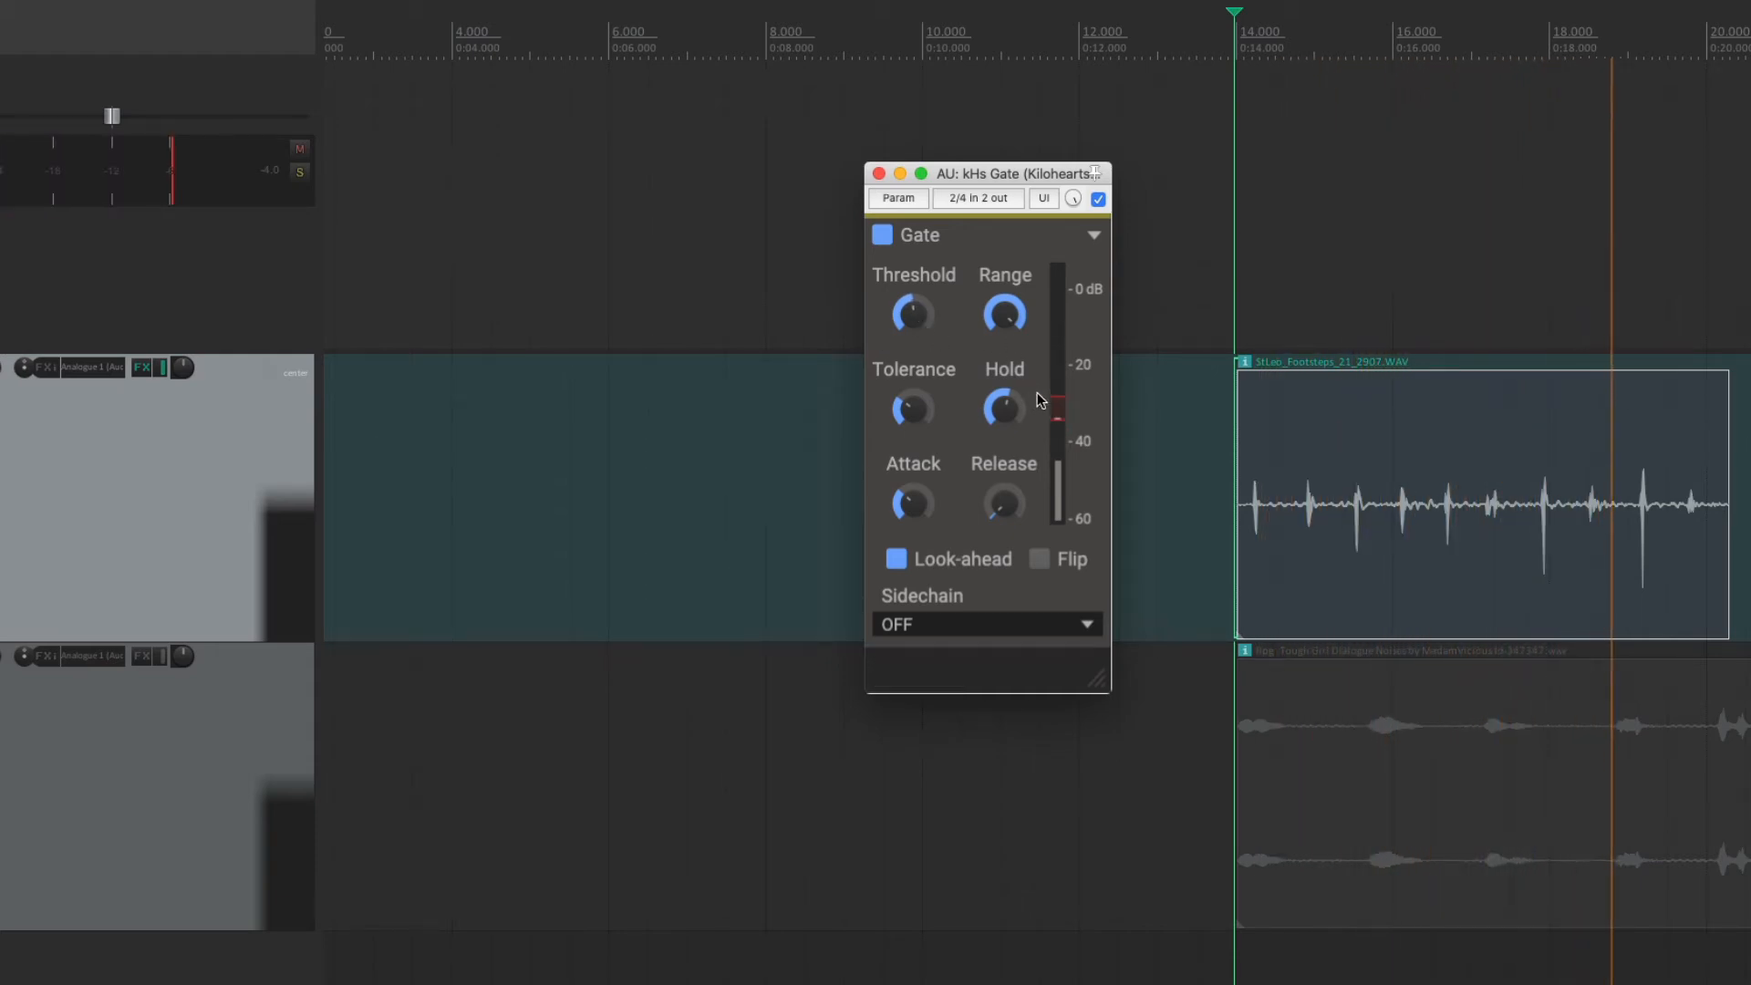
pyautogui.press('space')
# - Shorten the hold to about 49 ms, lengthen the release slightly, and play the footsteps
pyautogui.moveTo(1007, 411); pyautogui.dragTo(1007, 411)
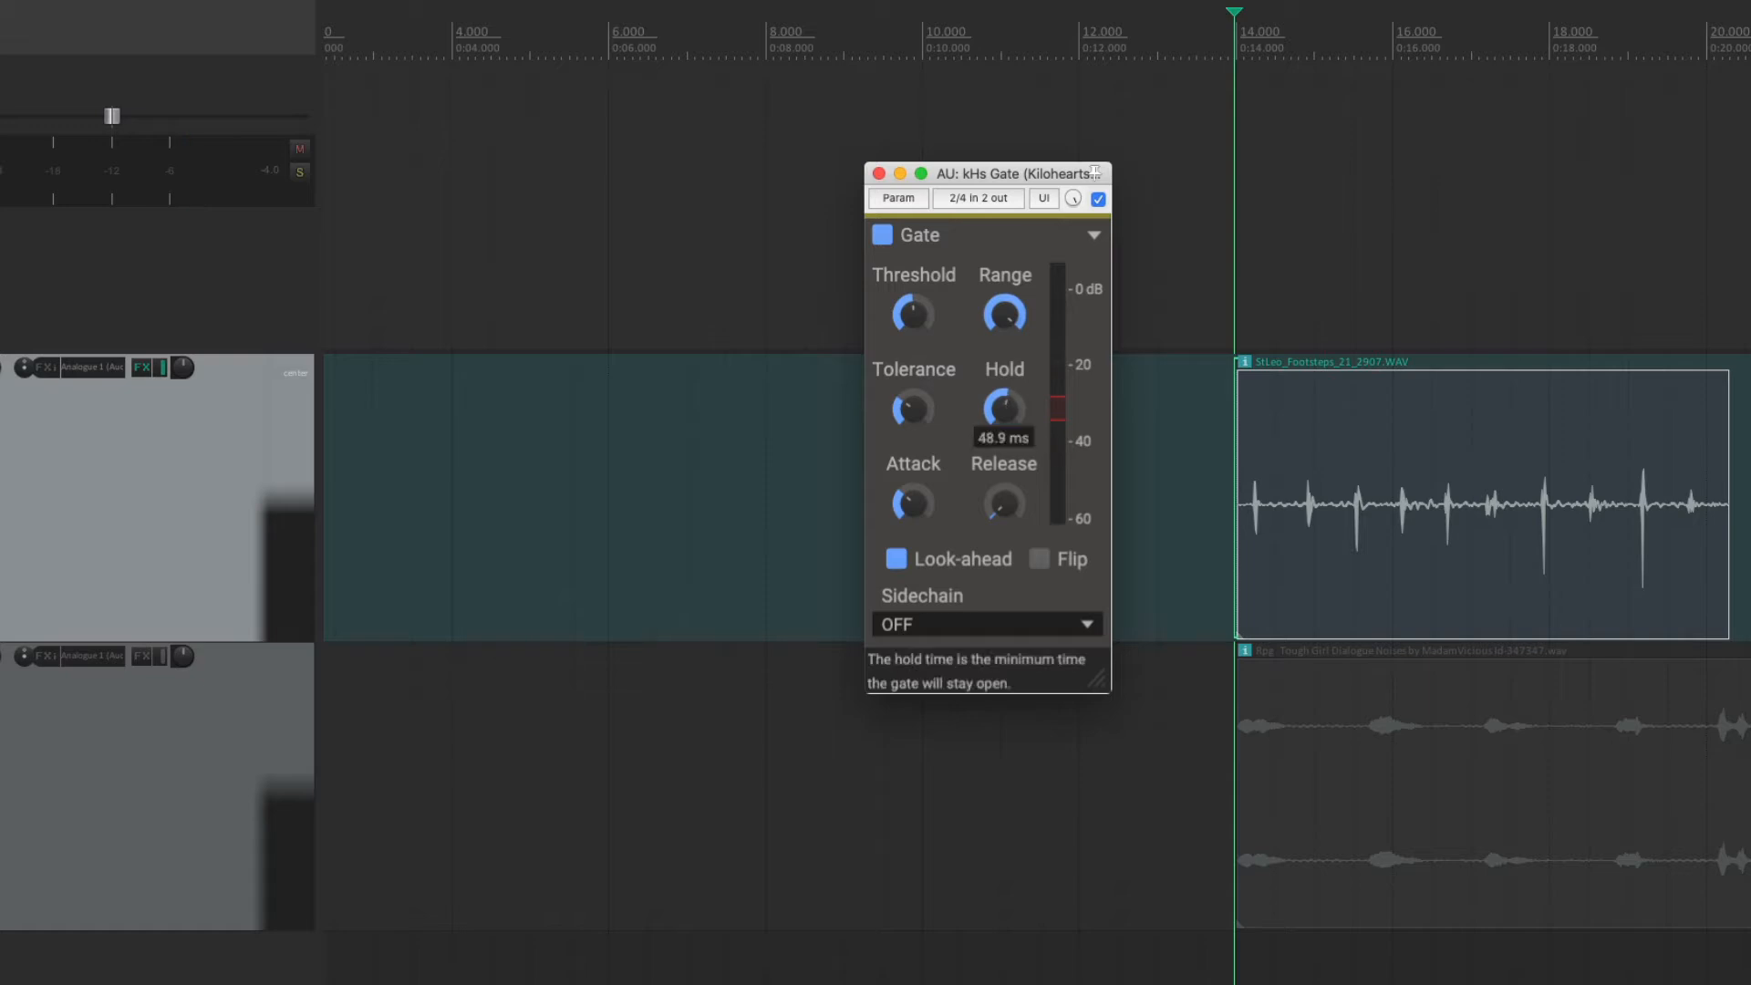
pyautogui.click(1016, 513)
pyautogui.moveTo(1010, 507); pyautogui.dragTo(1009, 507)
pyautogui.press('space')
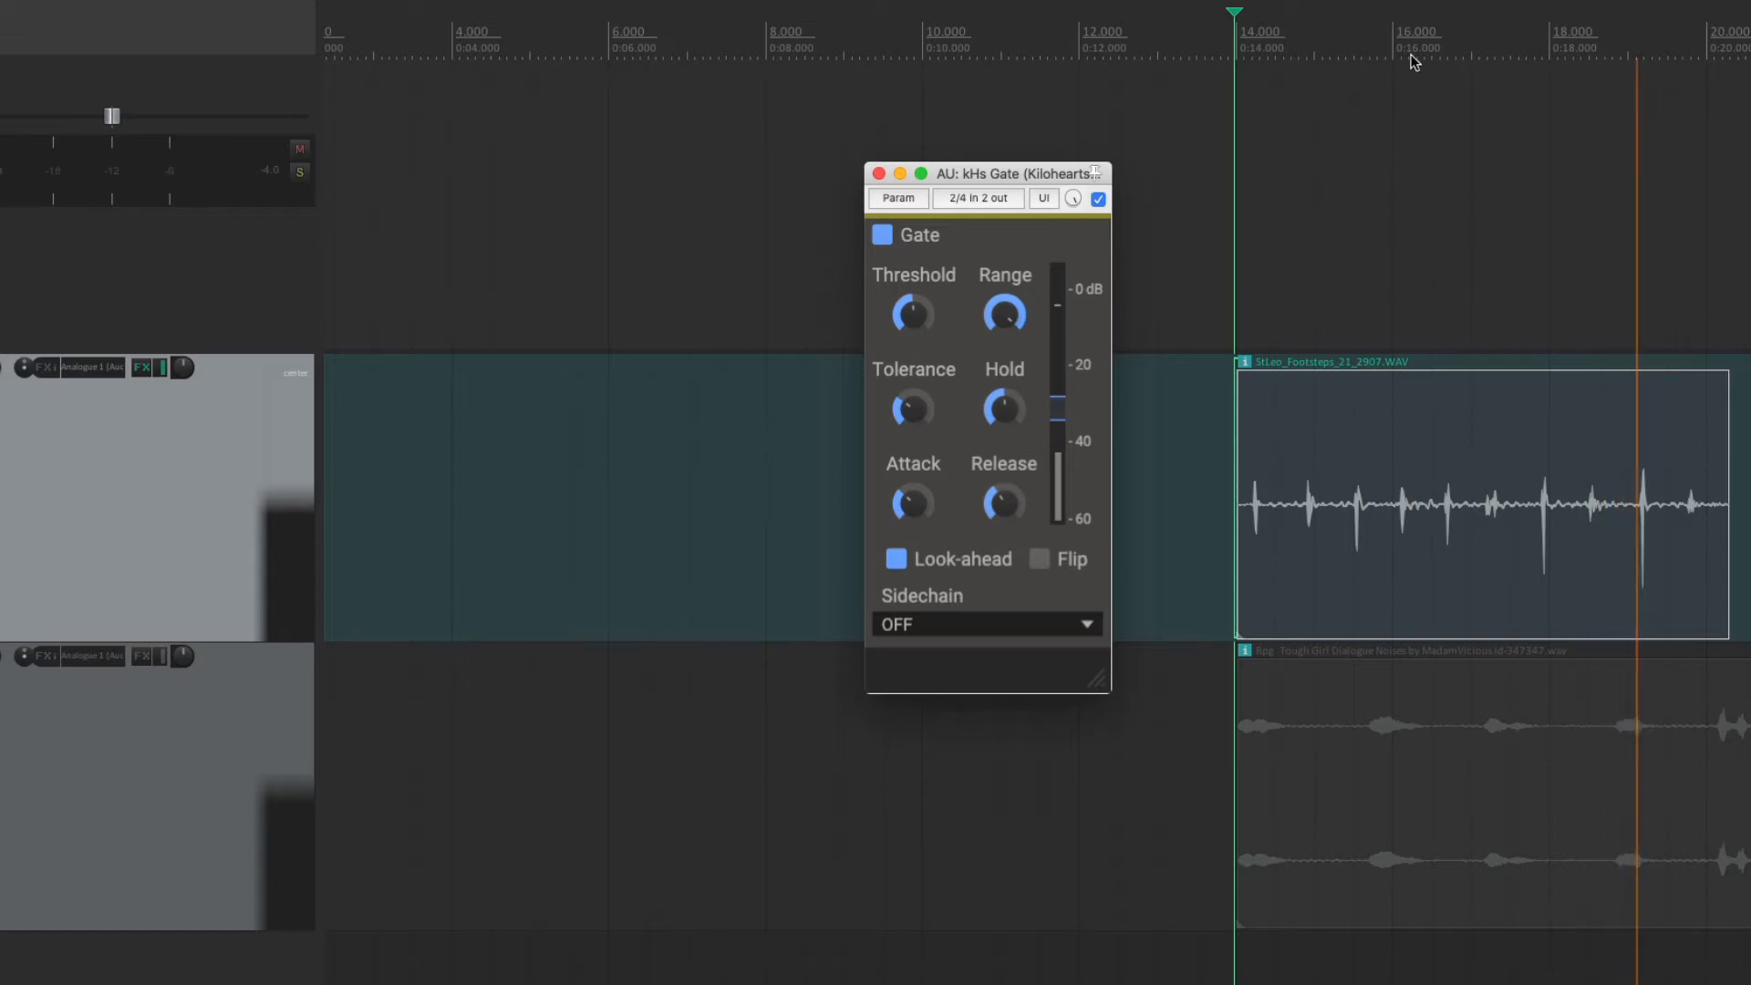
# - Loop the footsteps between about 15.9 and 16.9 seconds and raise the gate's threshold slightly during playback
pyautogui.moveTo(1408, 52); pyautogui.dragTo(1466, 55)
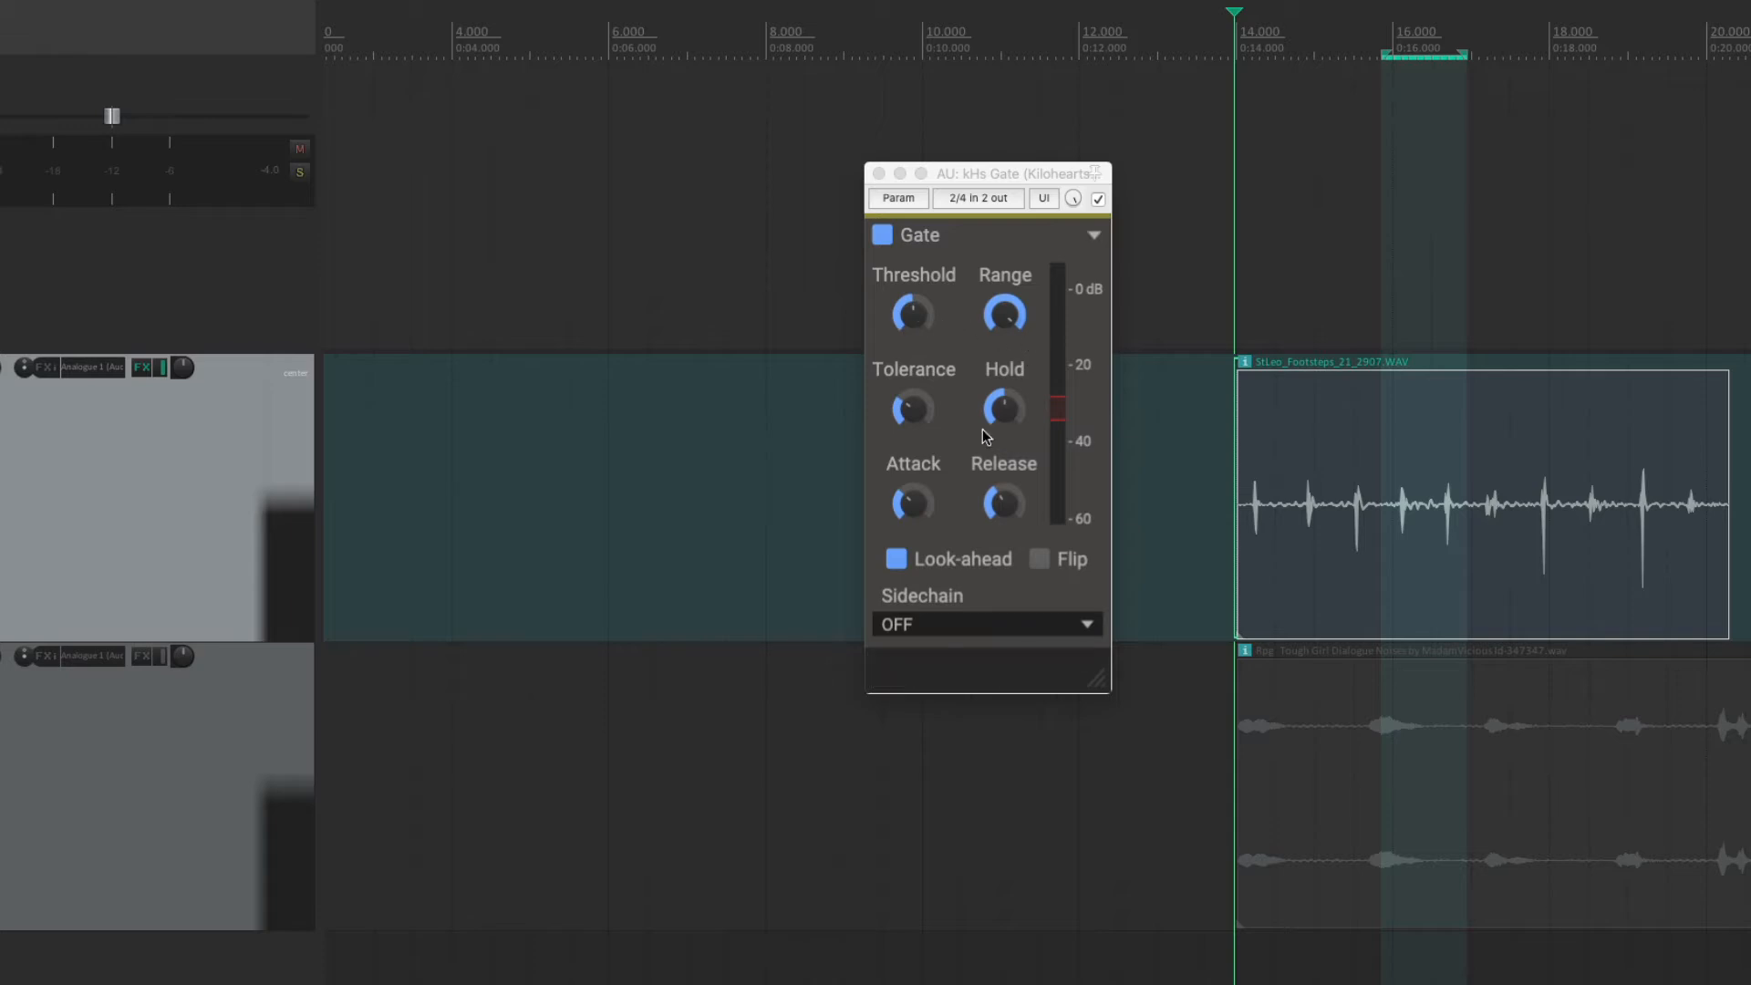
pyautogui.press('space')
pyautogui.click(907, 321)
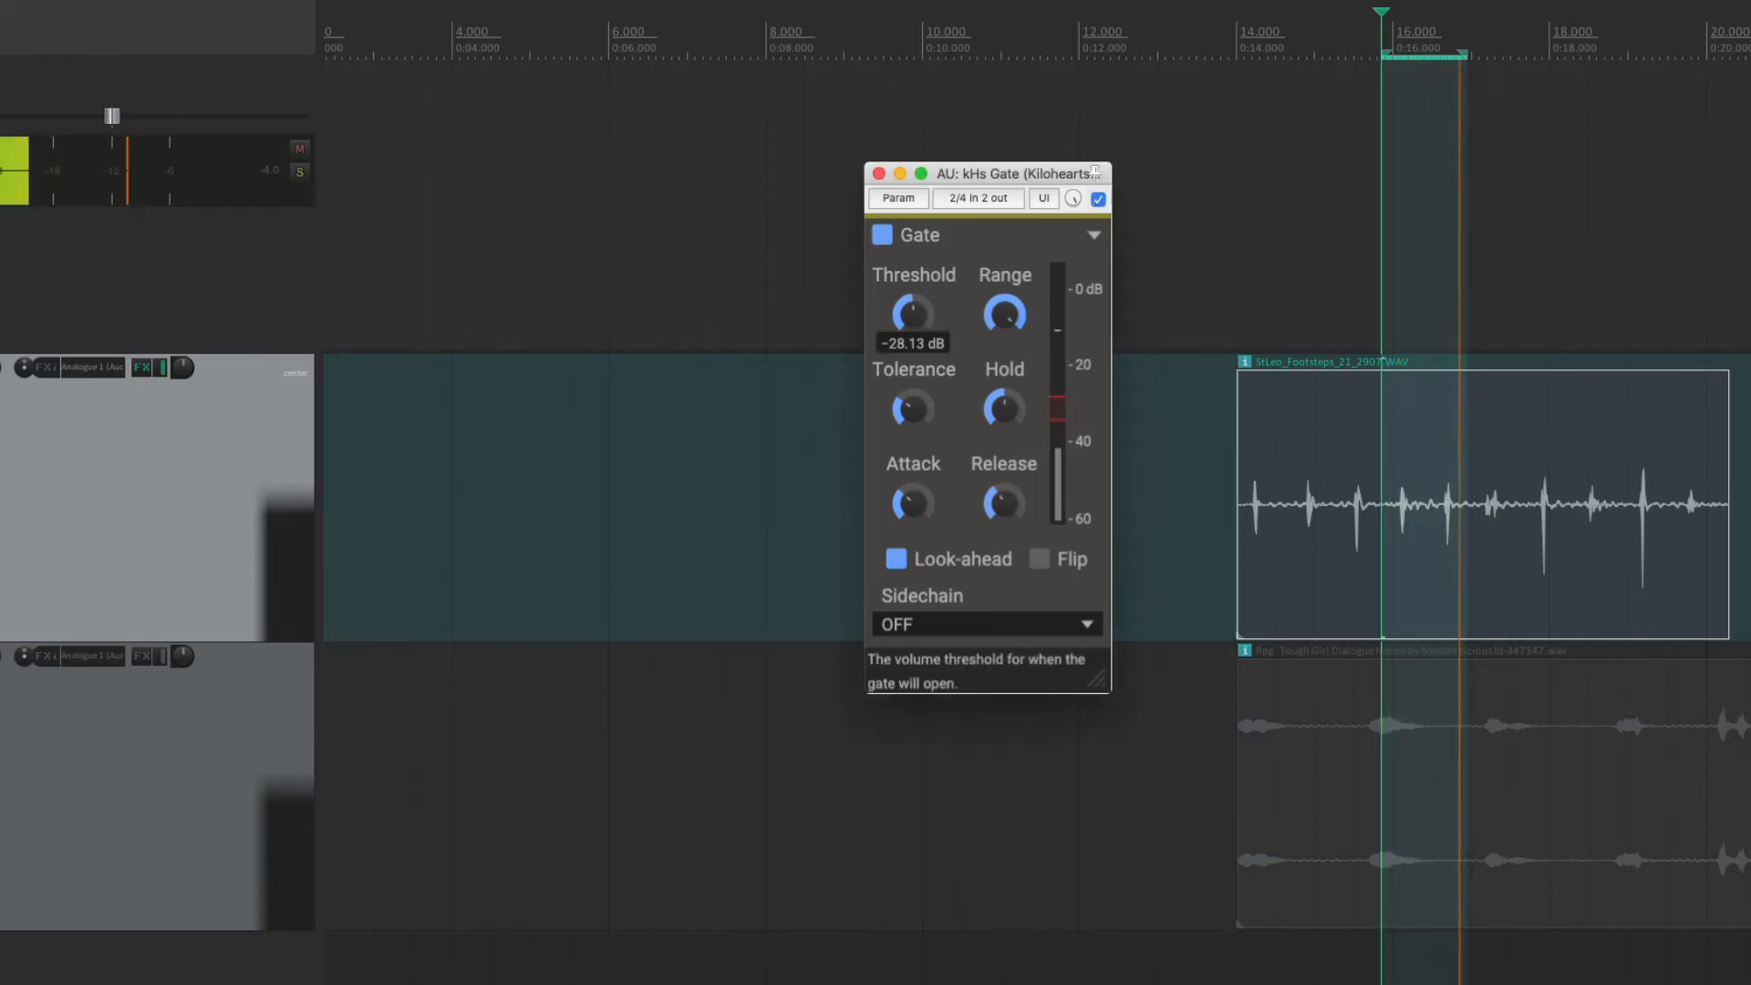
pyautogui.moveTo(910, 317); pyautogui.dragTo(910, 305)
pyautogui.press('space')
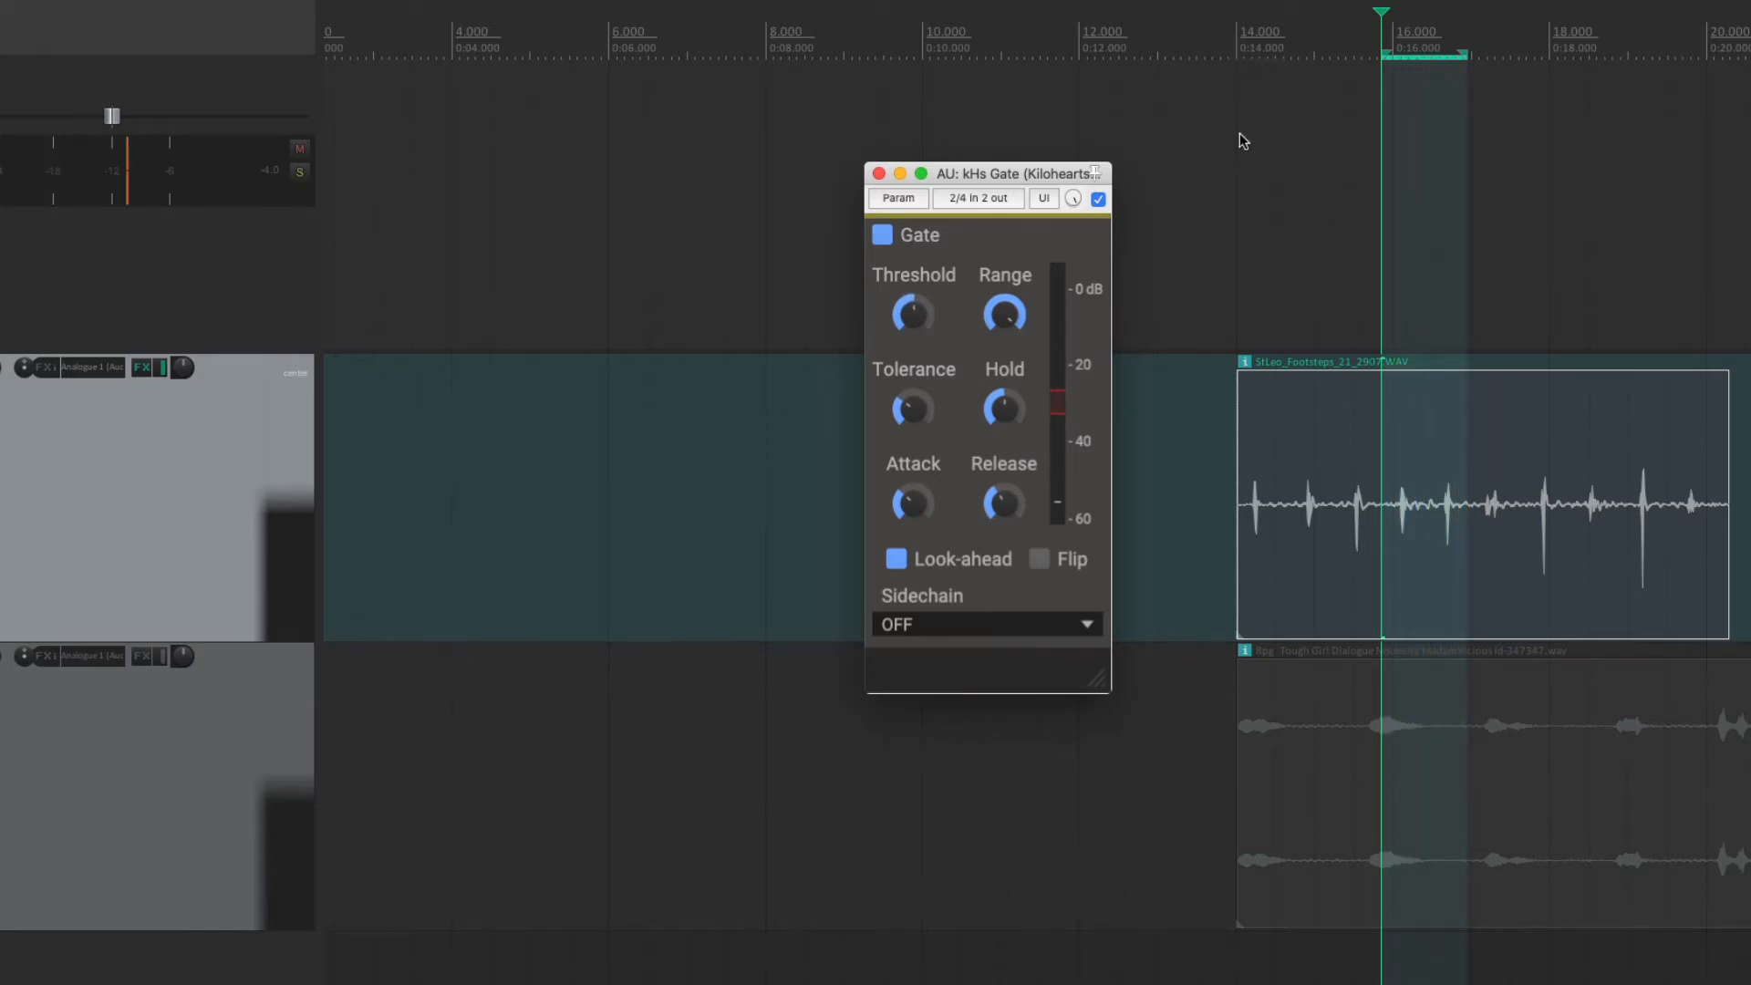
# - Set the loop range to the full length of the first footsteps clip and audition it
pyautogui.click(1421, 589)
pyautogui.press('space')
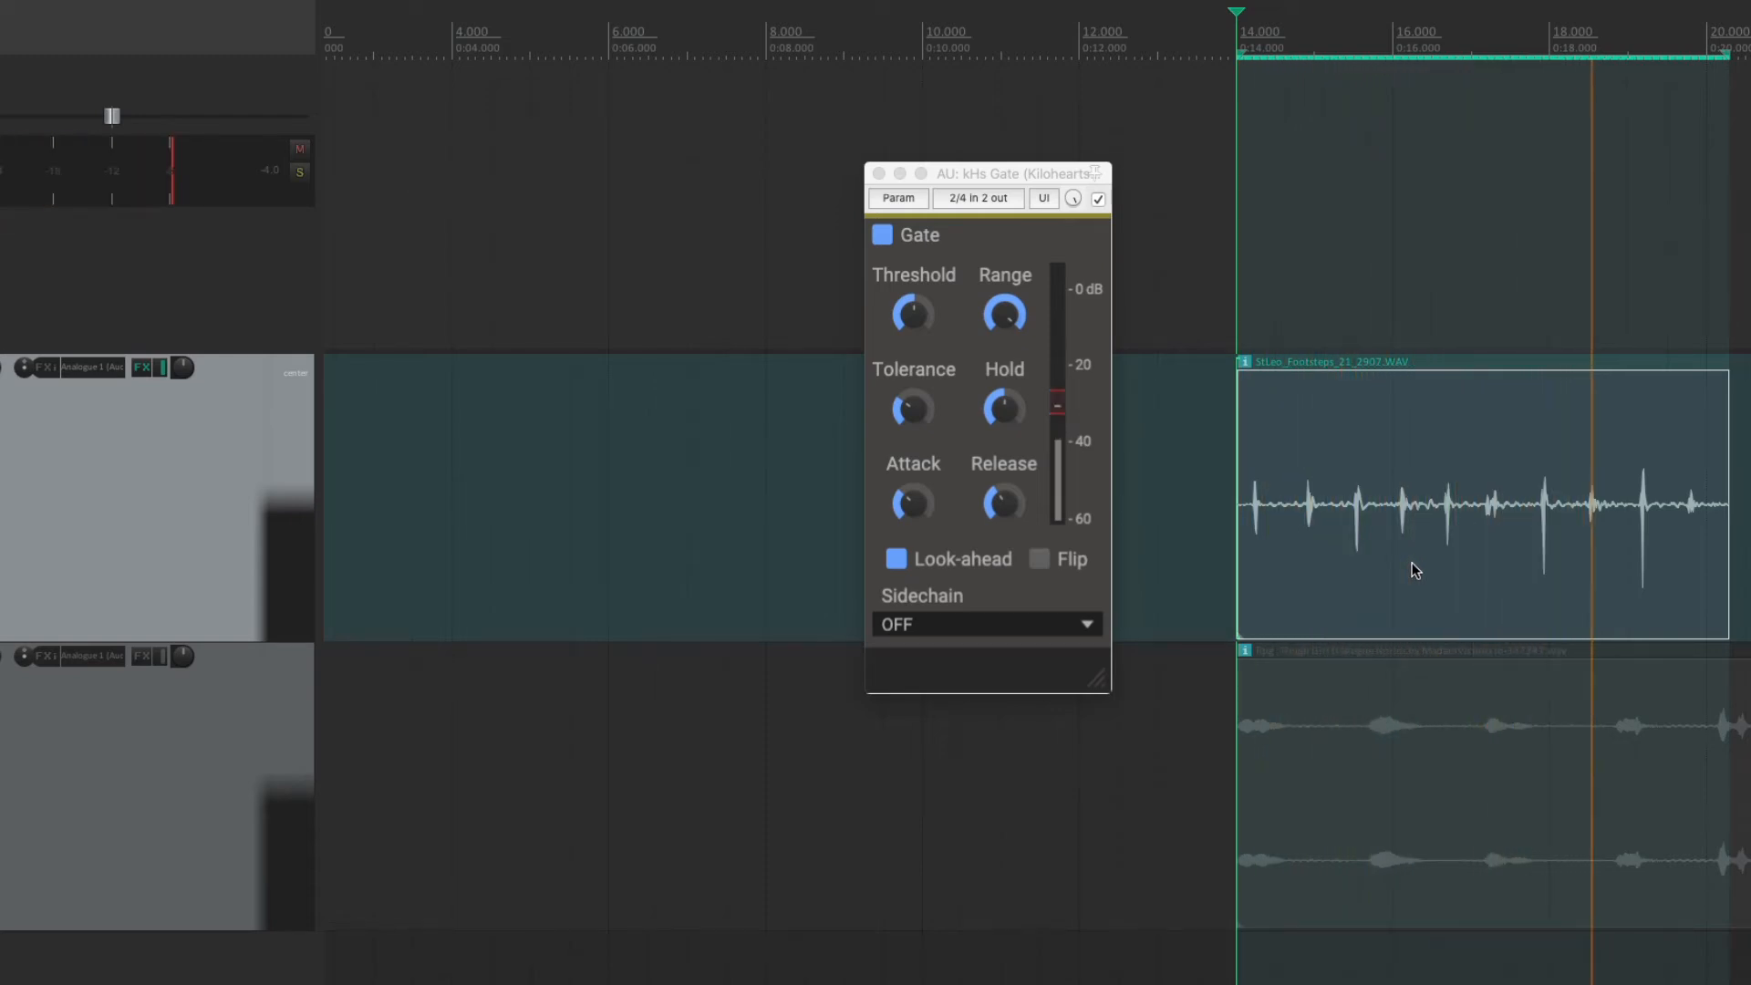
pyautogui.press('space')
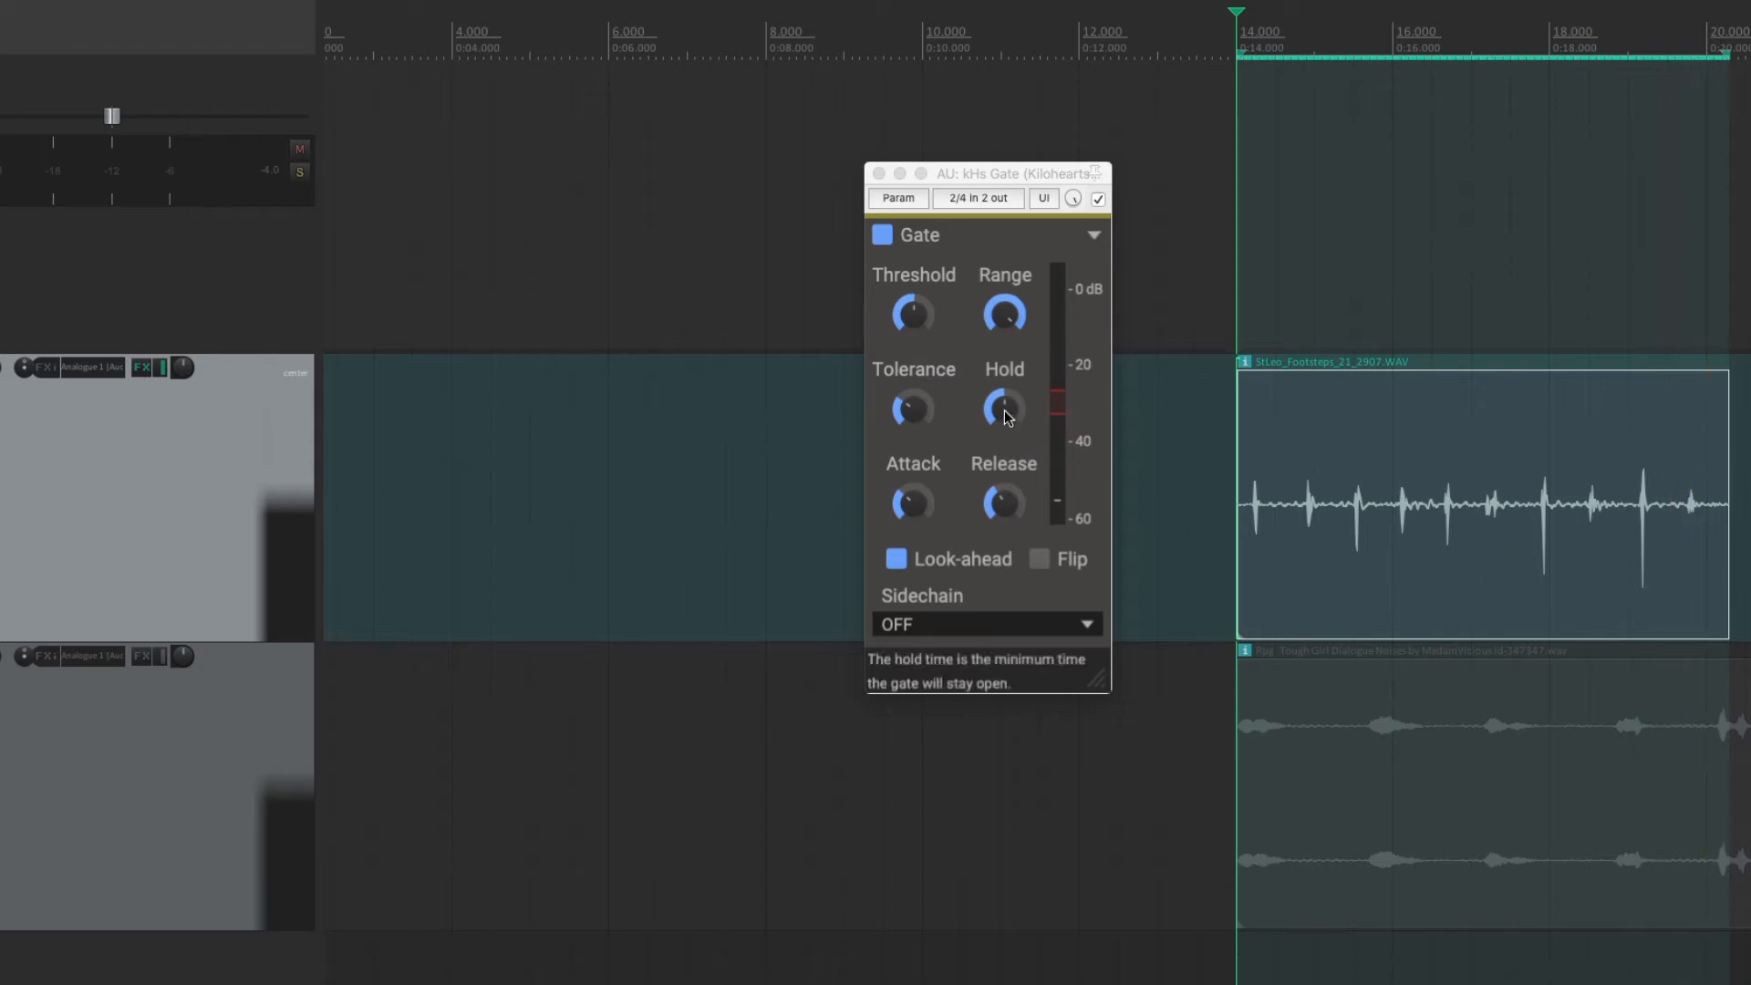
# - Lengthen the gate's release time further while the footsteps clip loops
pyautogui.click(1006, 507)
pyautogui.moveTo(1005, 507); pyautogui.dragTo(1005, 511)
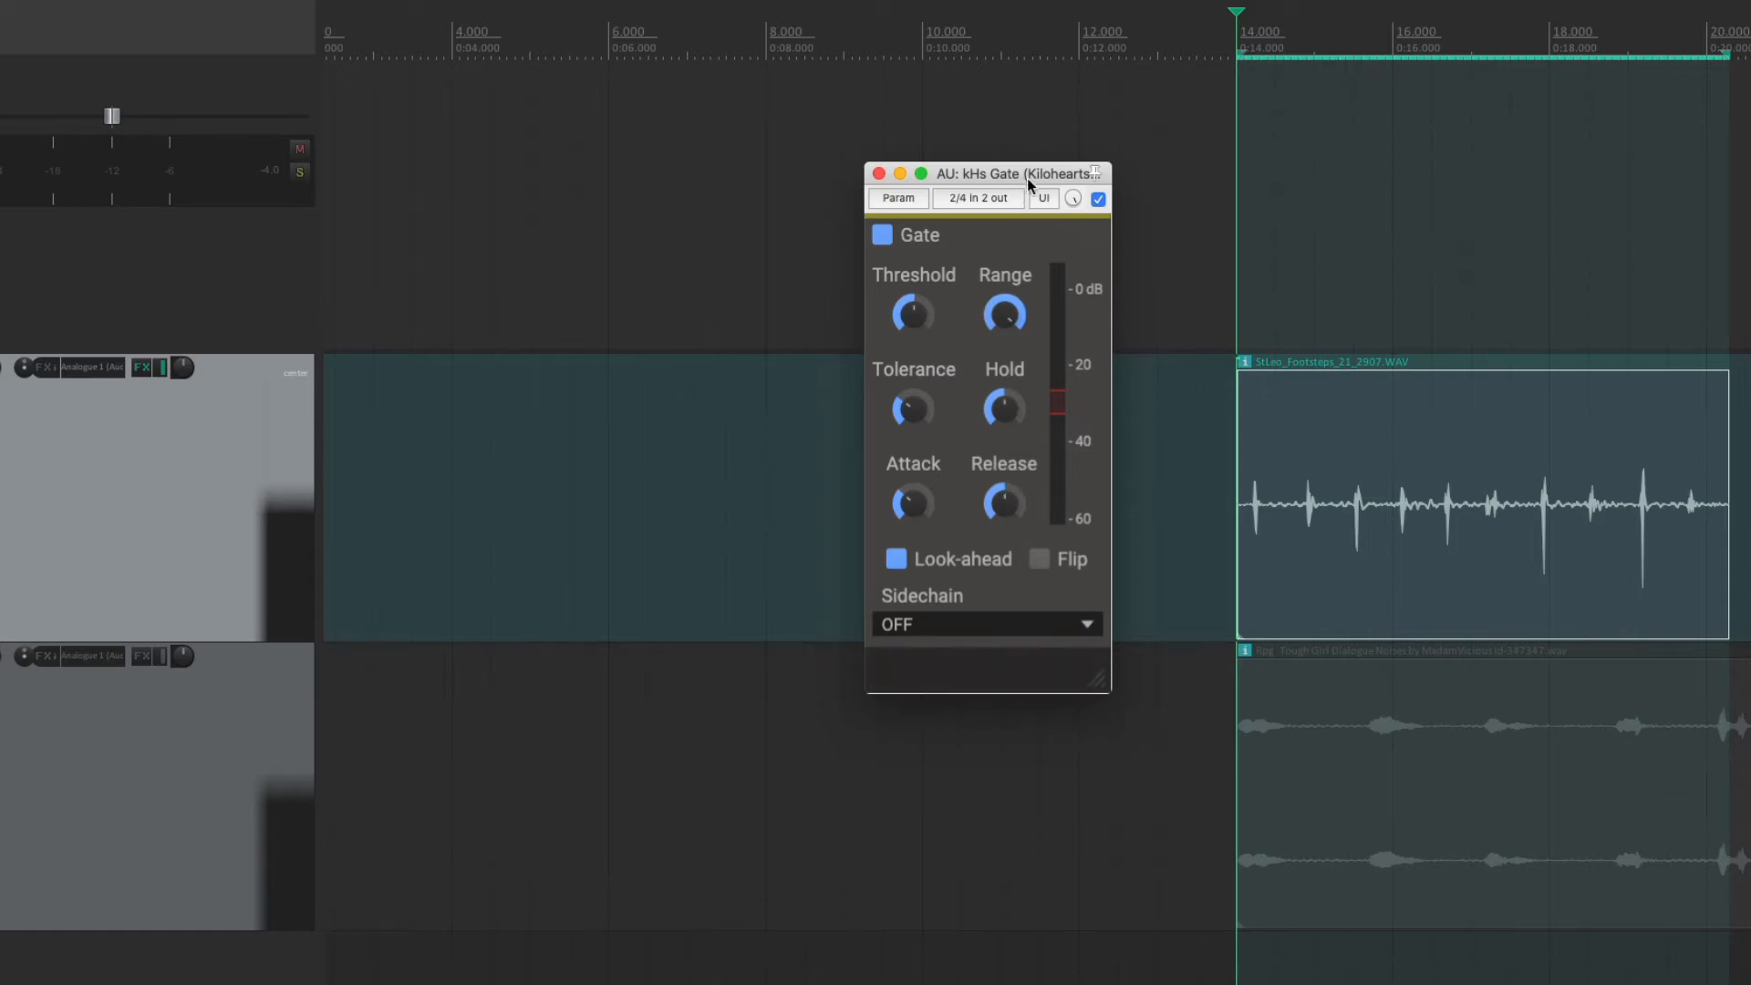
pyautogui.press('space')
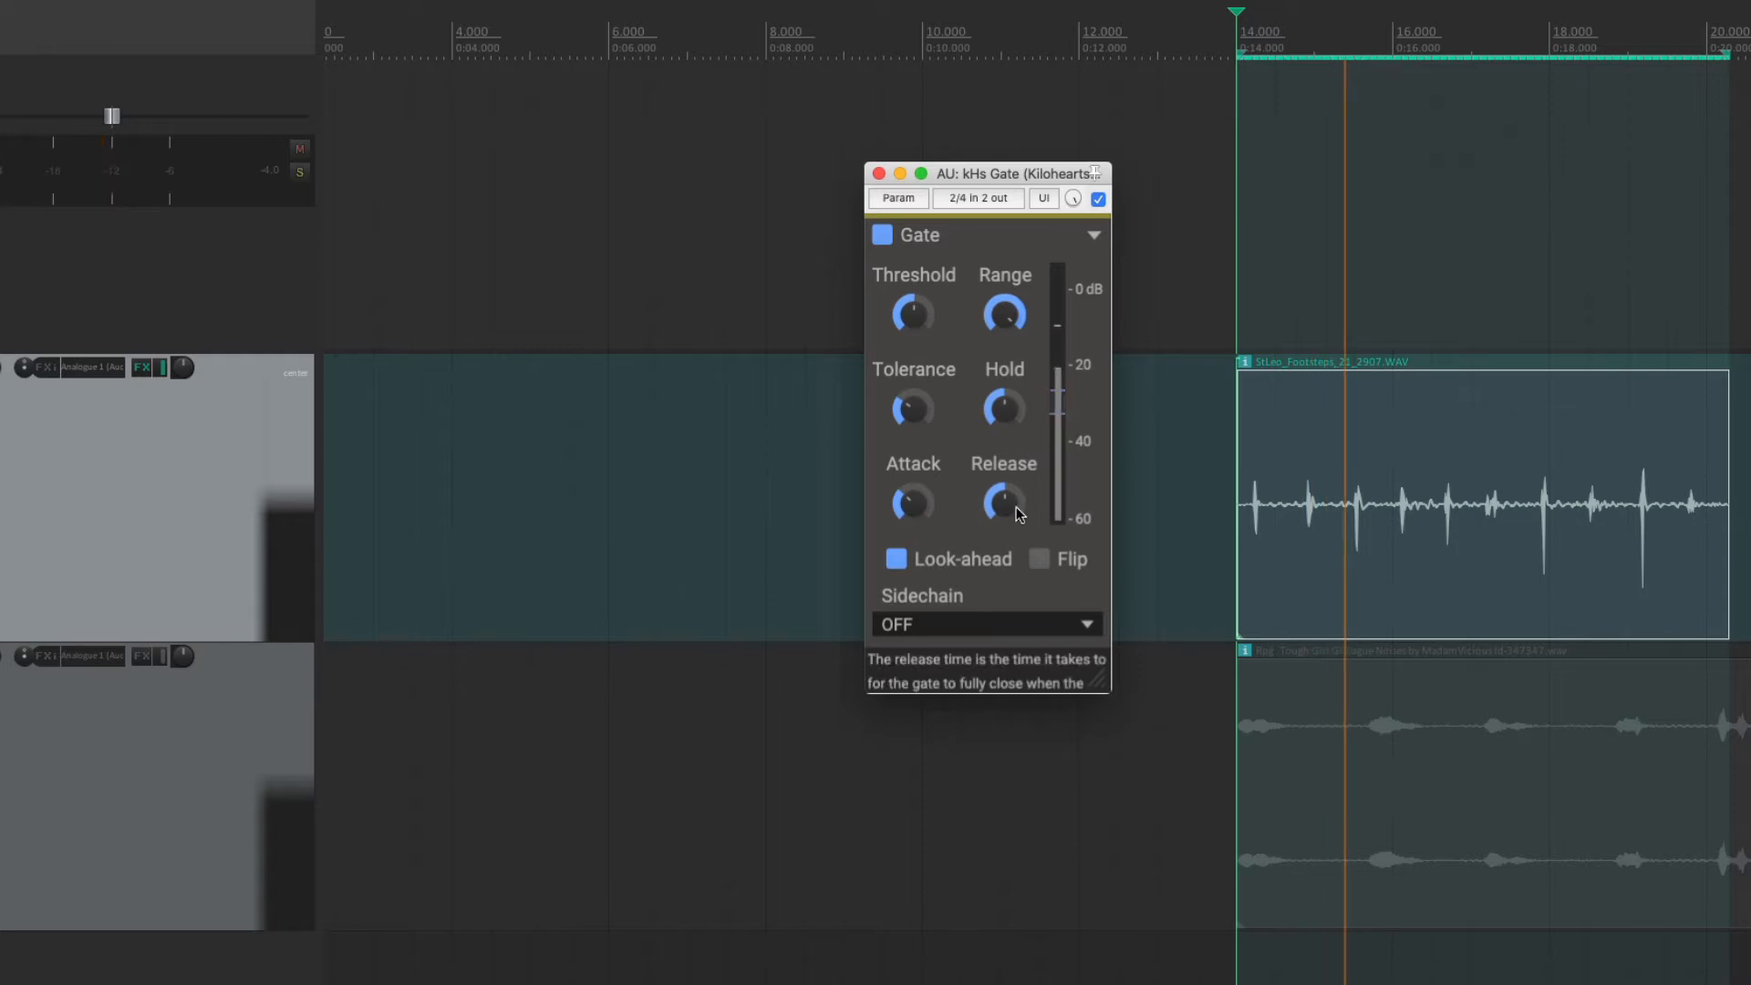
pyautogui.moveTo(1004, 502); pyautogui.dragTo(1005, 496)
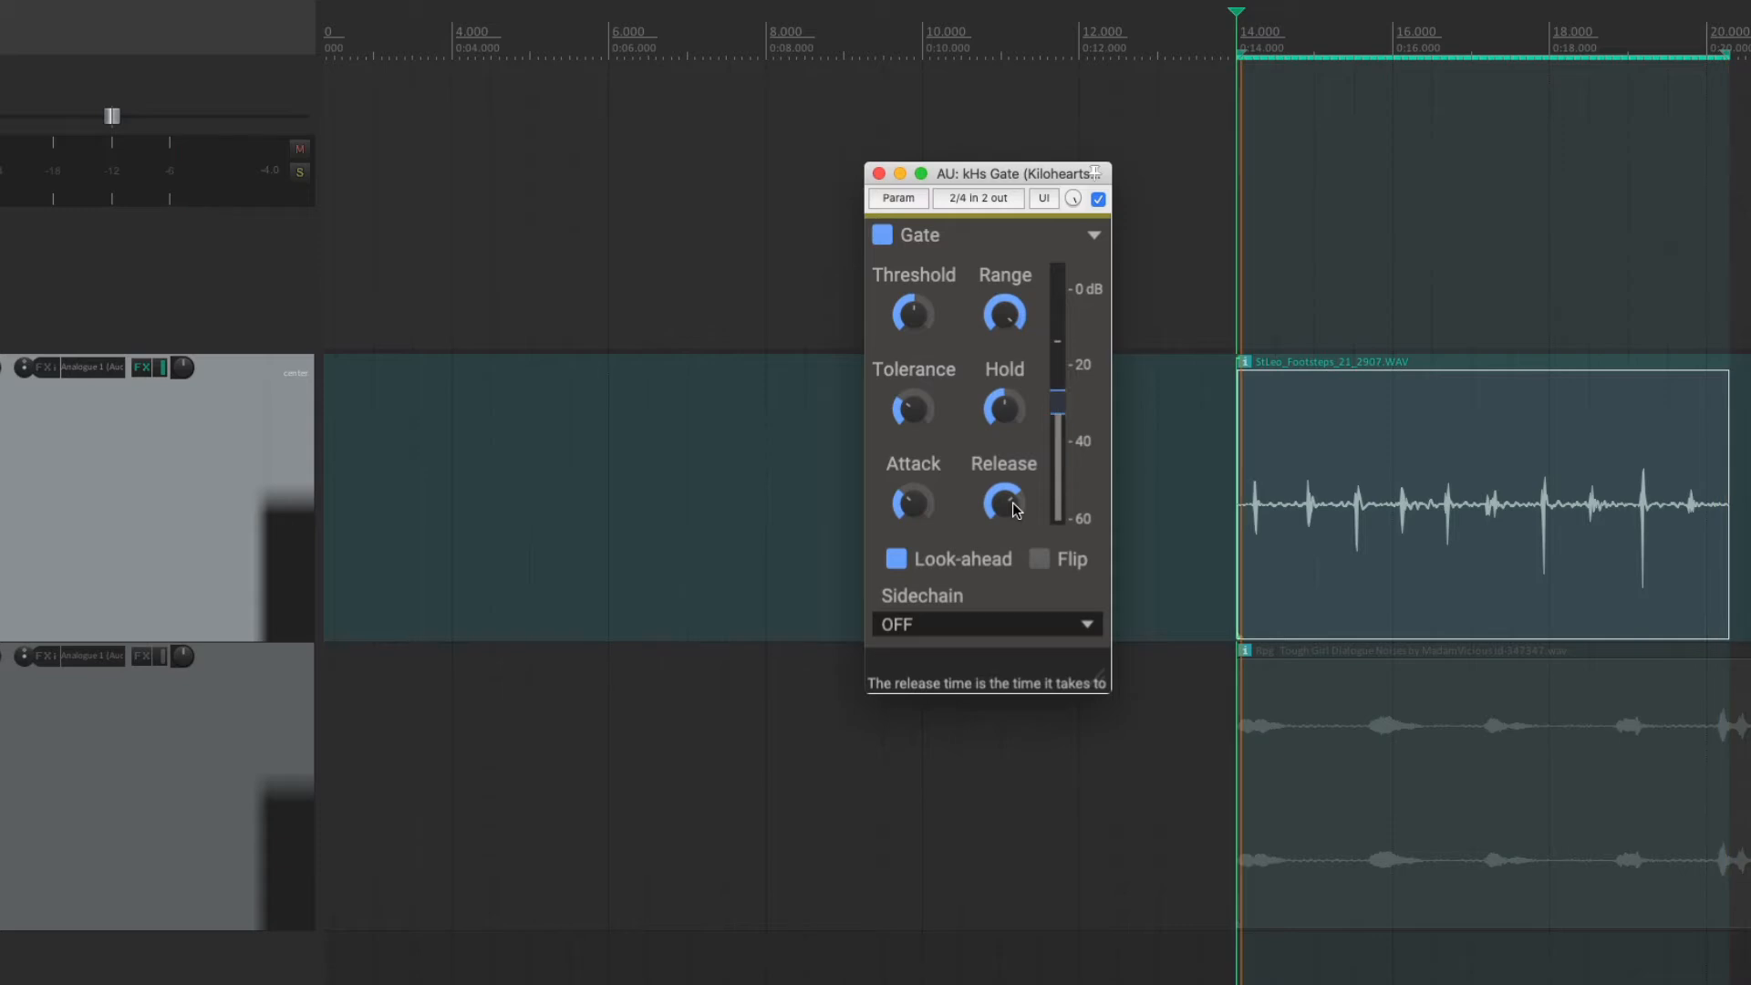
# - Compare the looping footsteps with the gate bypassed and enabled
pyautogui.click(1098, 199)
pyautogui.press('space')
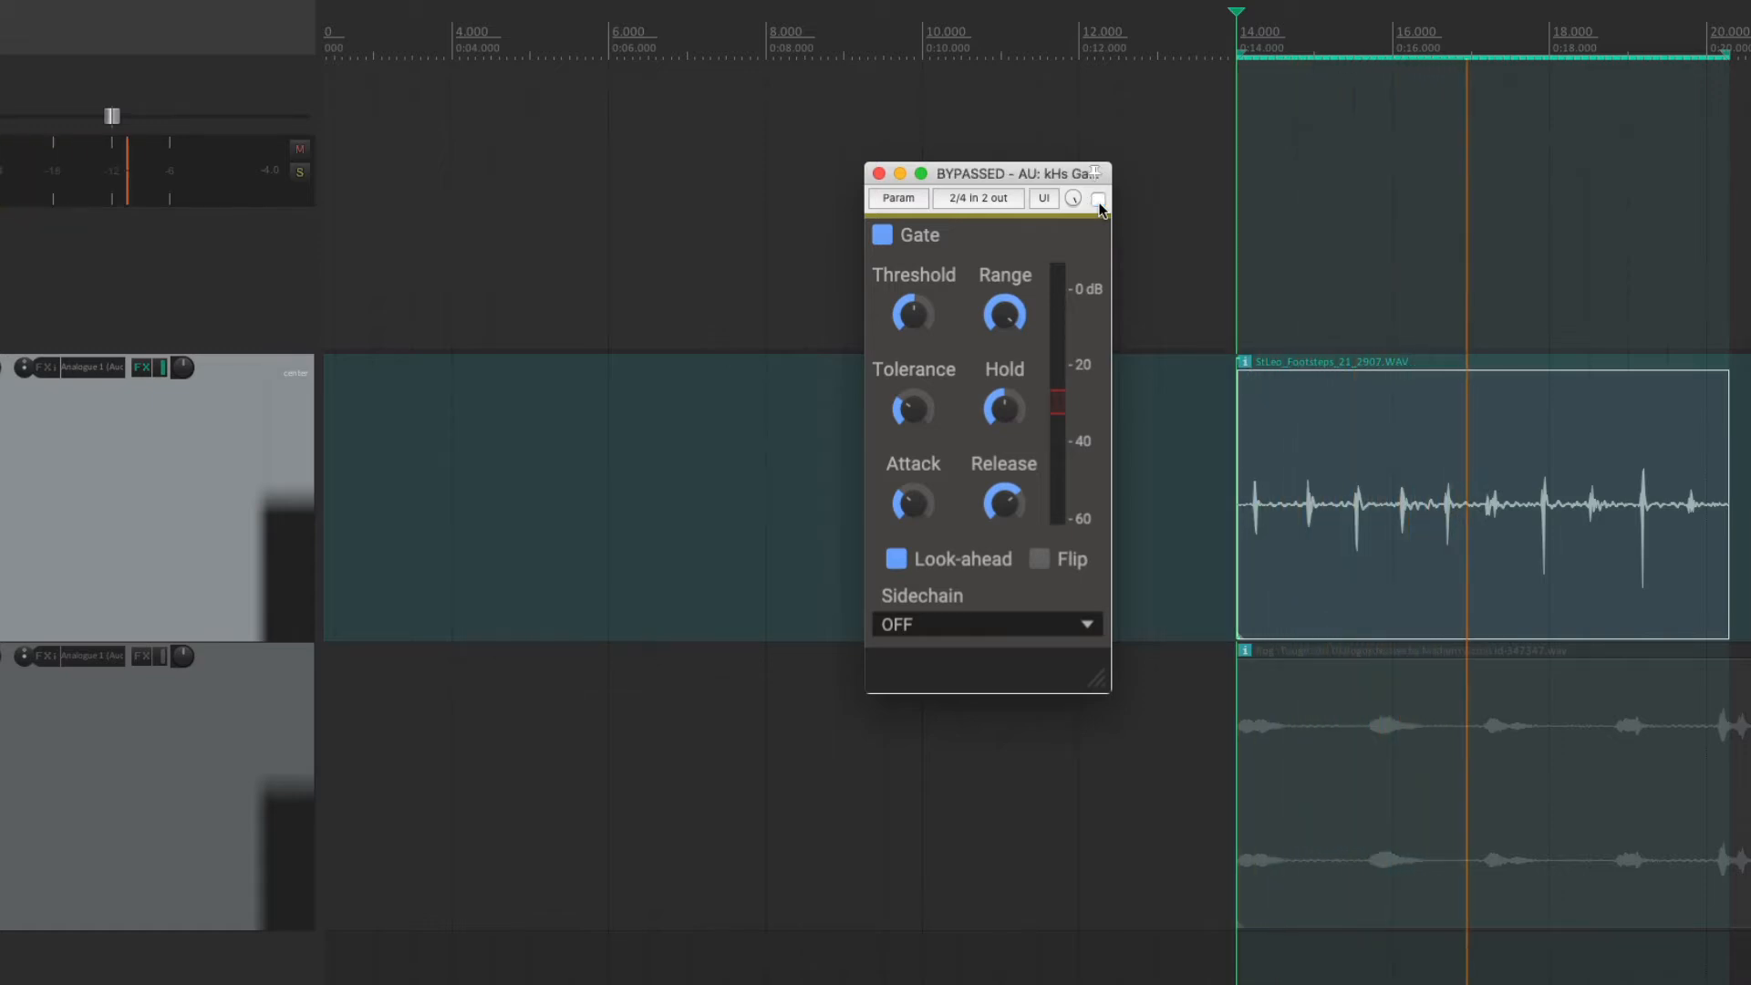
pyautogui.click(1098, 199)
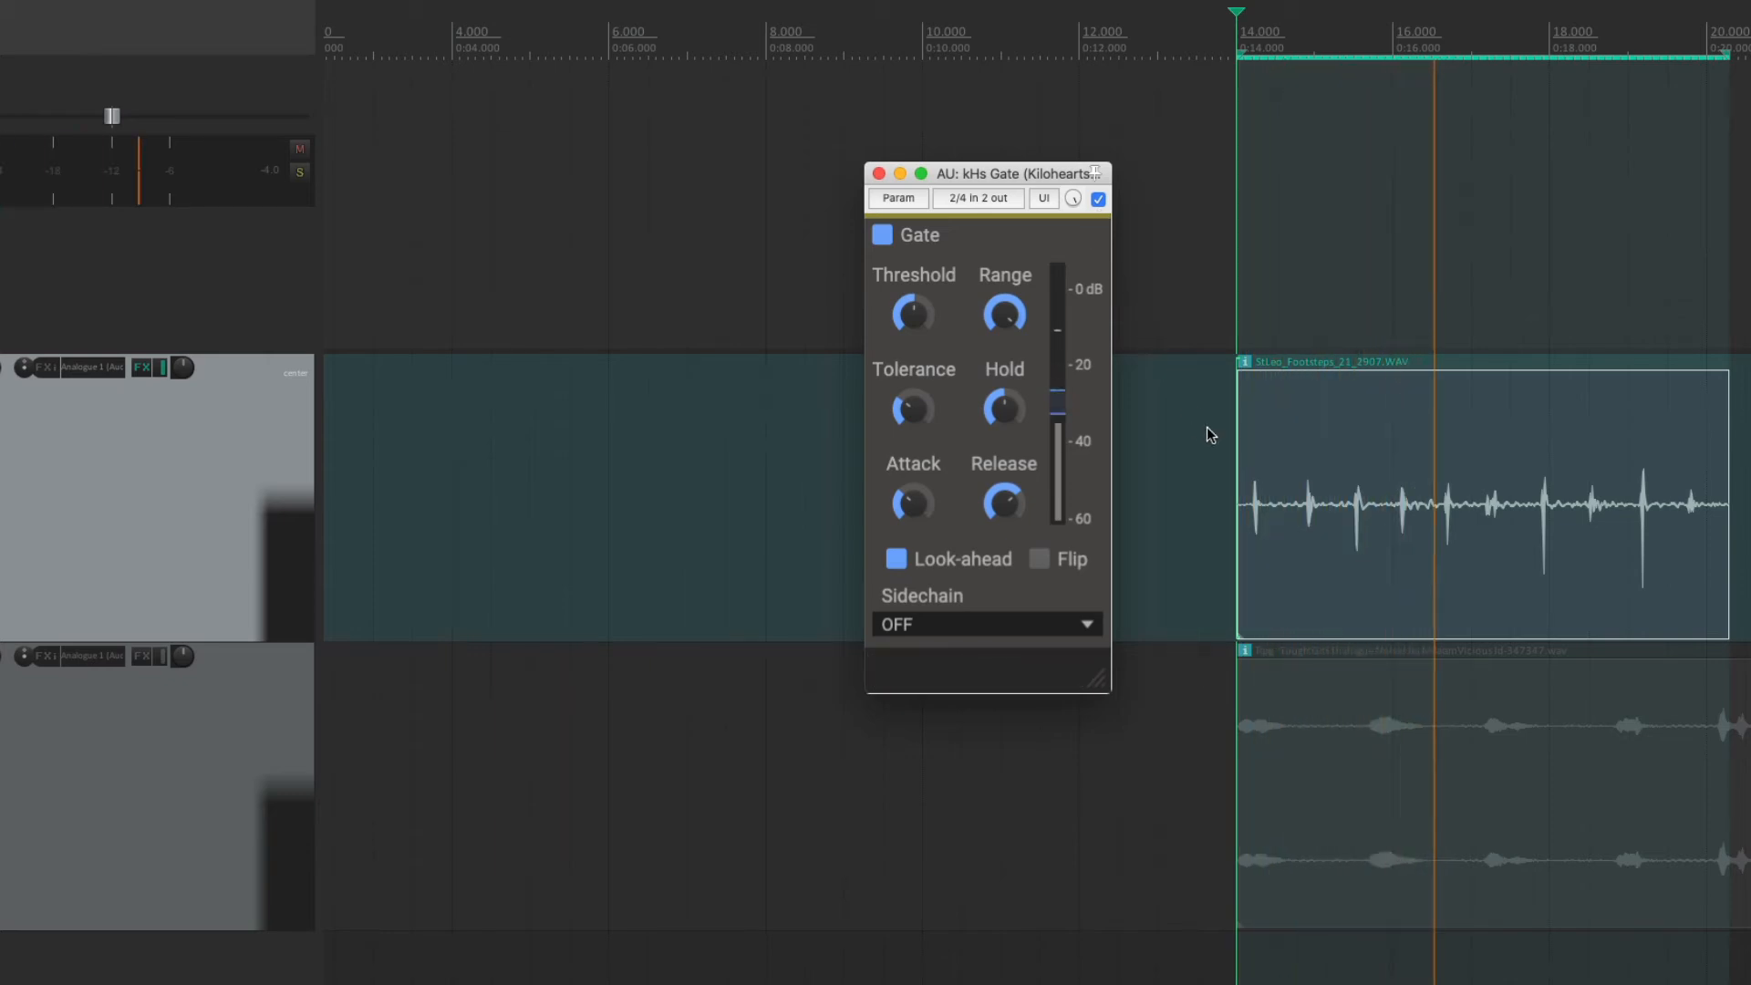
pyautogui.press('space')
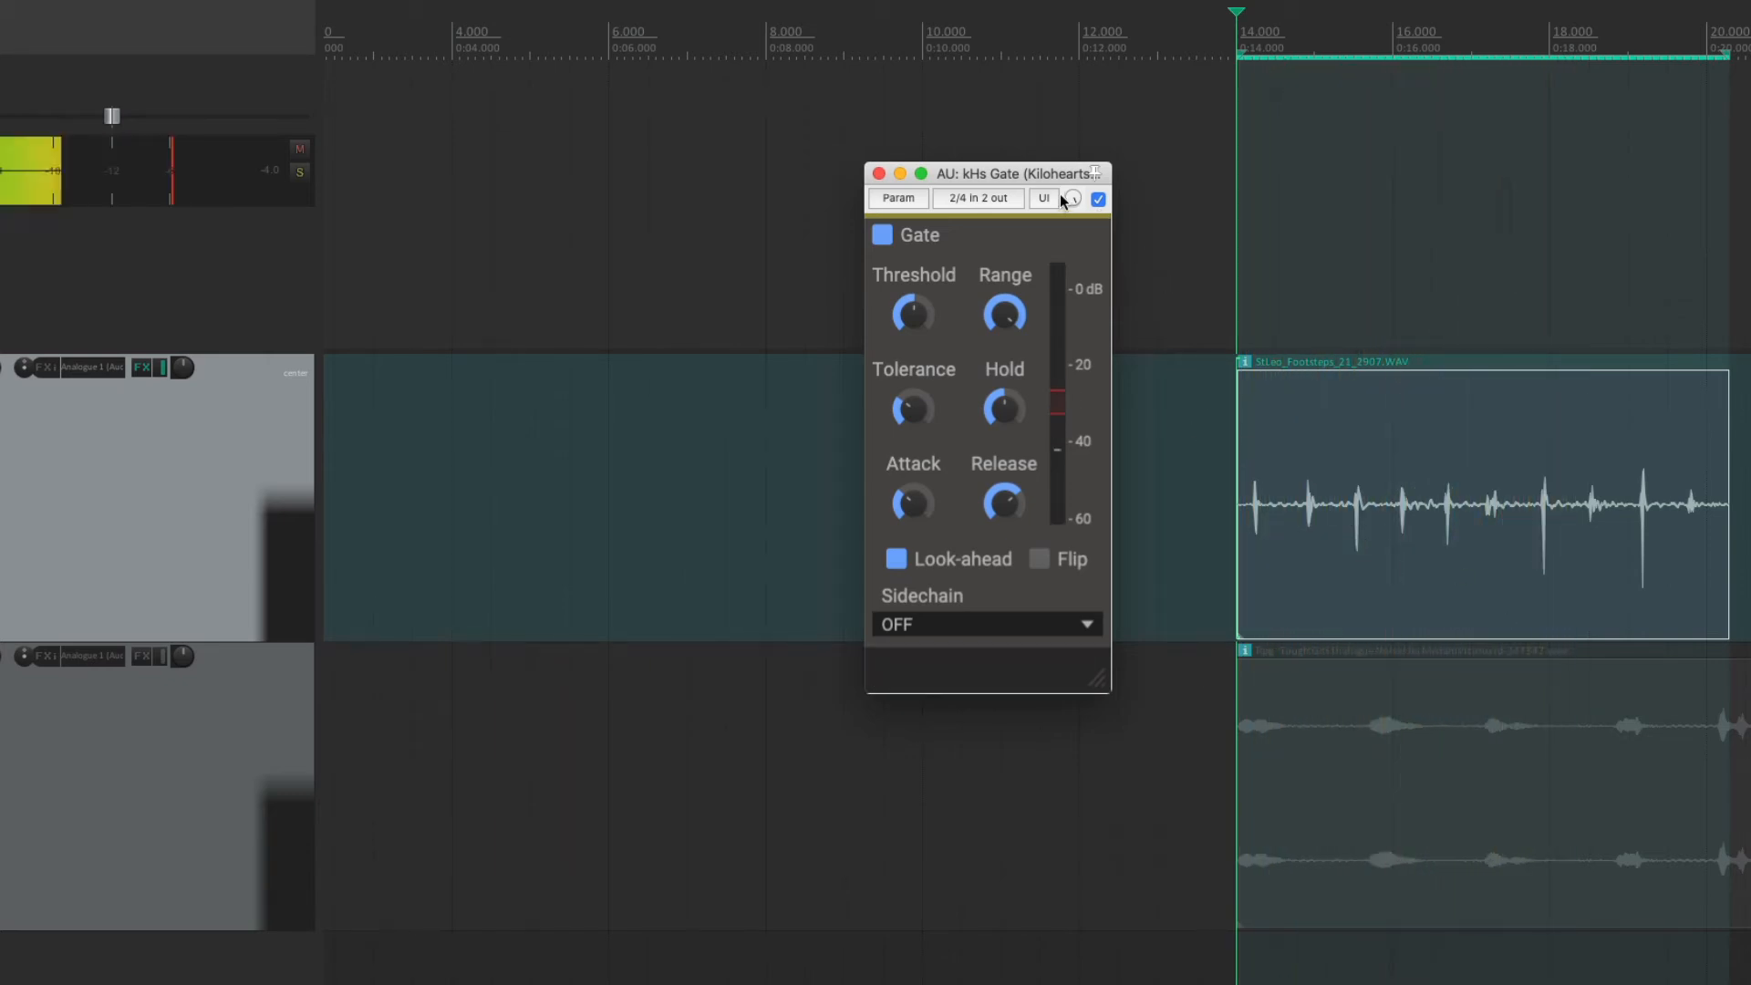
# - Bounce the gated footsteps clip in place as a new rendered item
pyautogui.moveTo(1046, 181); pyautogui.dragTo(921, 61)
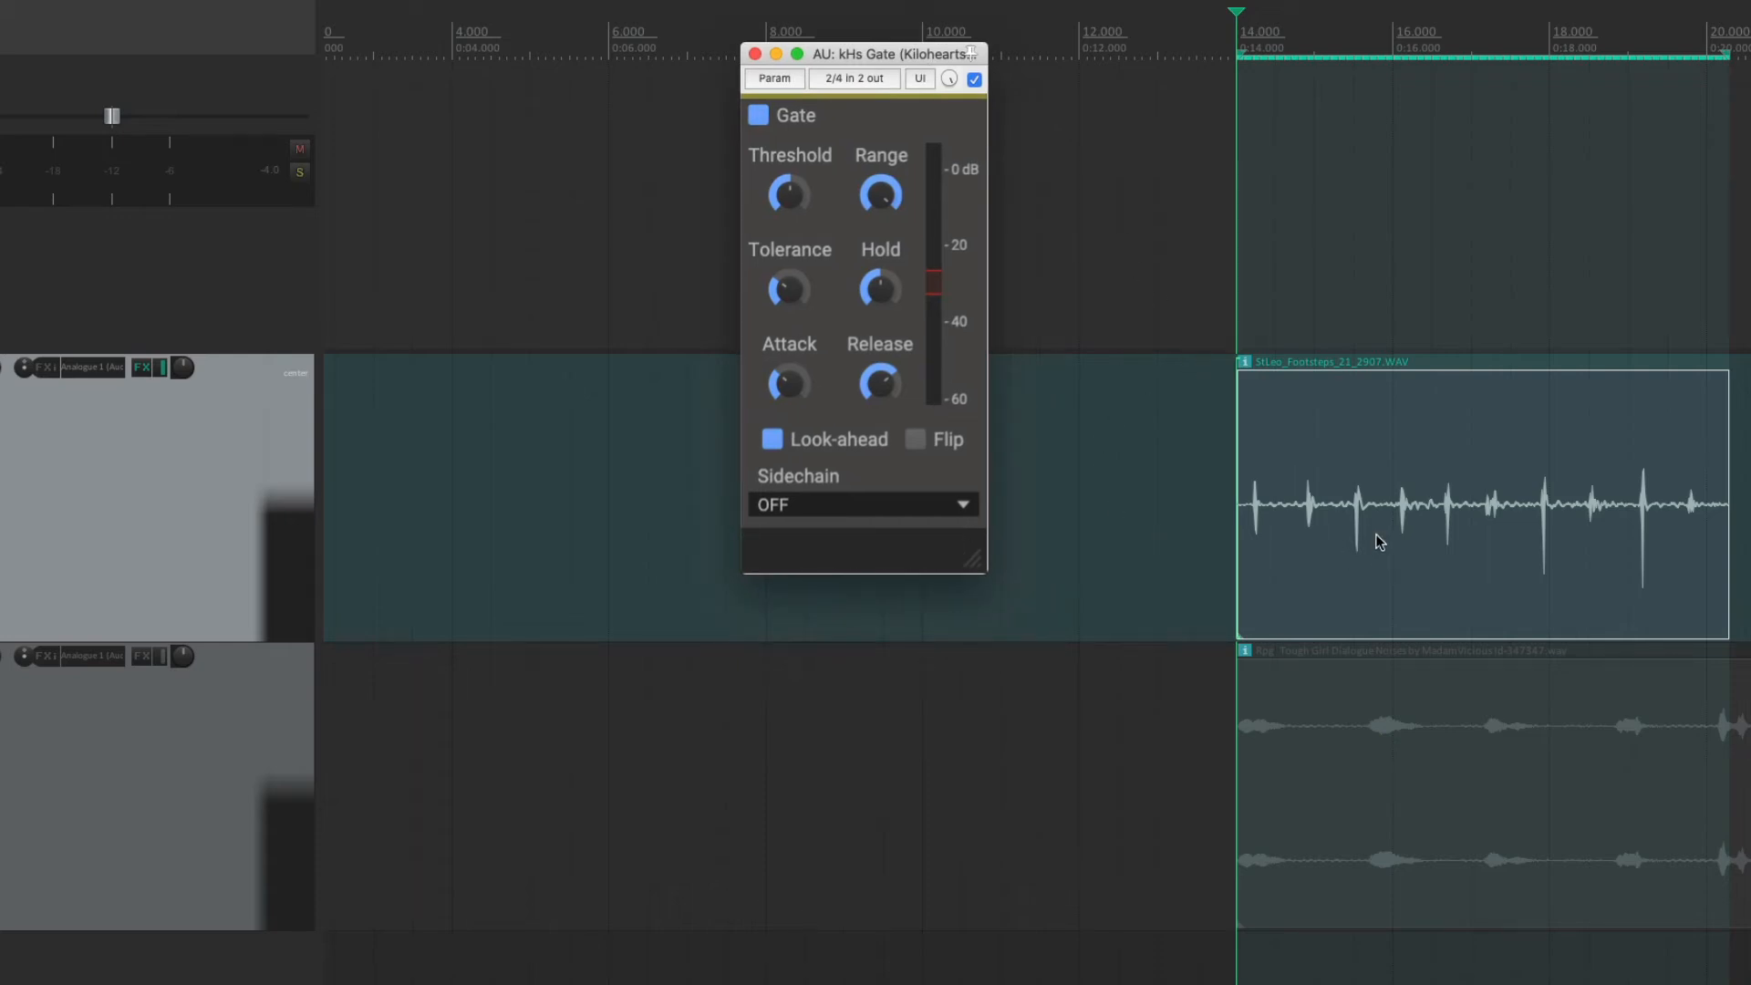
pyautogui.press('super+b')
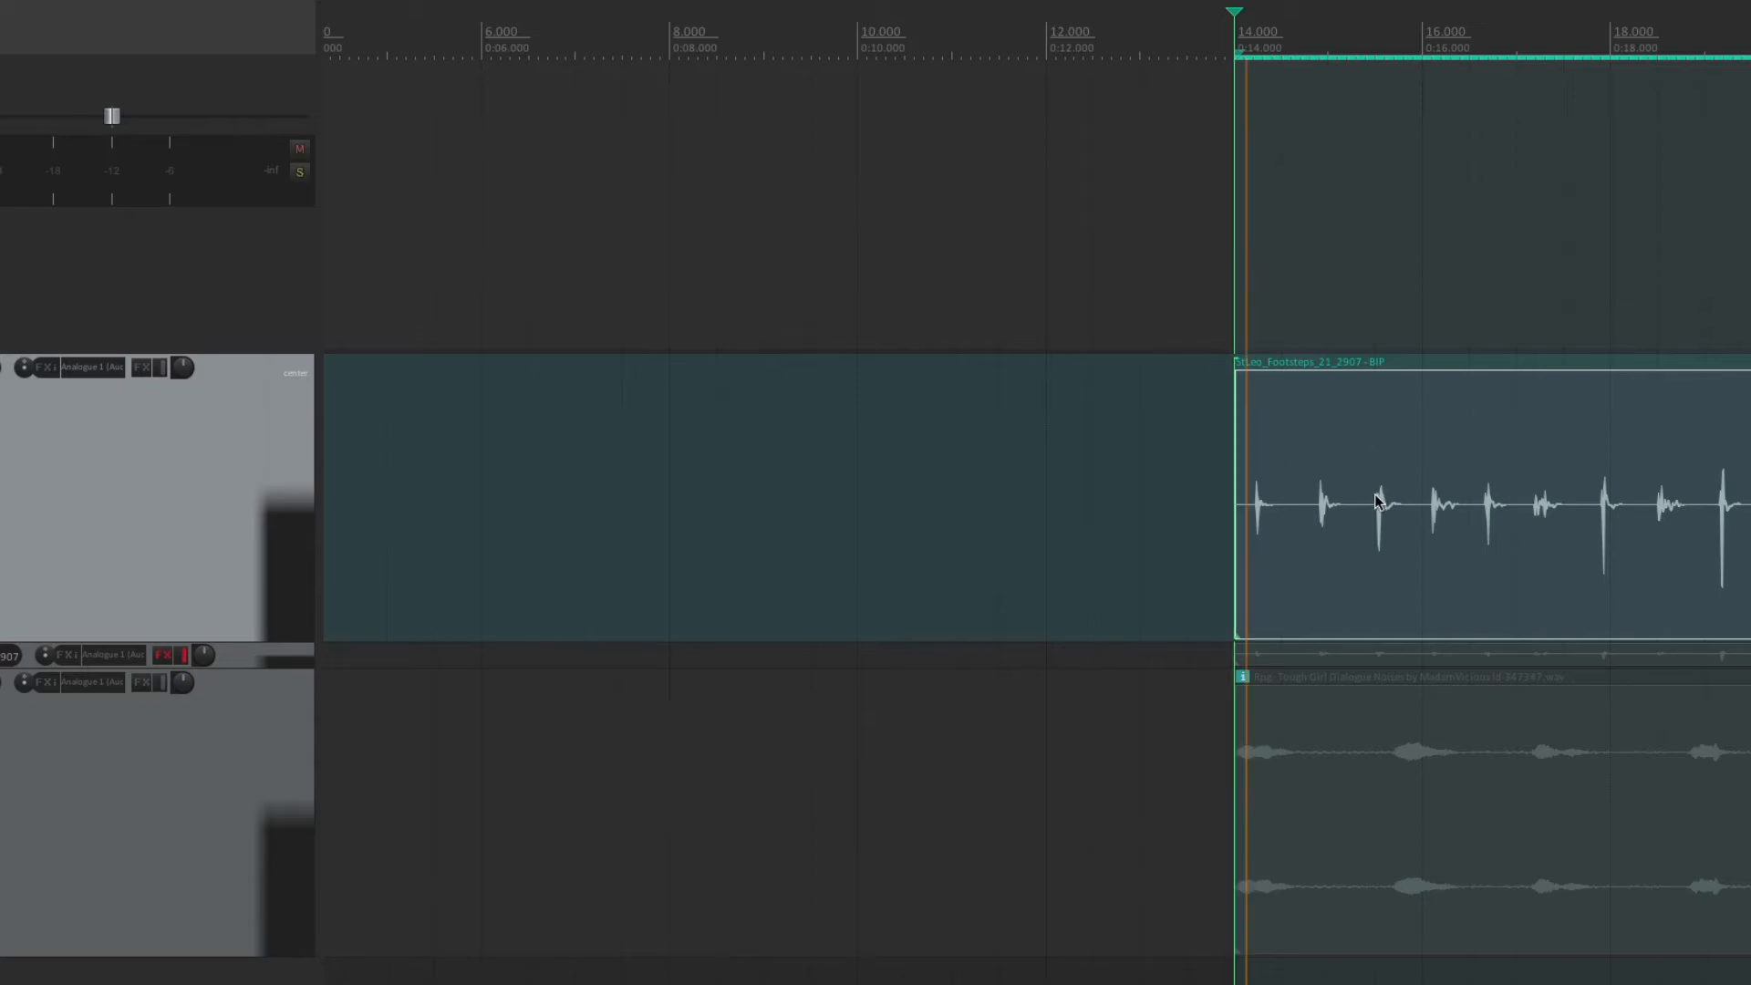
# - Dynamically split the rendered footsteps item at transients and gate openings and closings, adjusting the reduce-splits amount to separate individual footsteps
pyautogui.press('space')
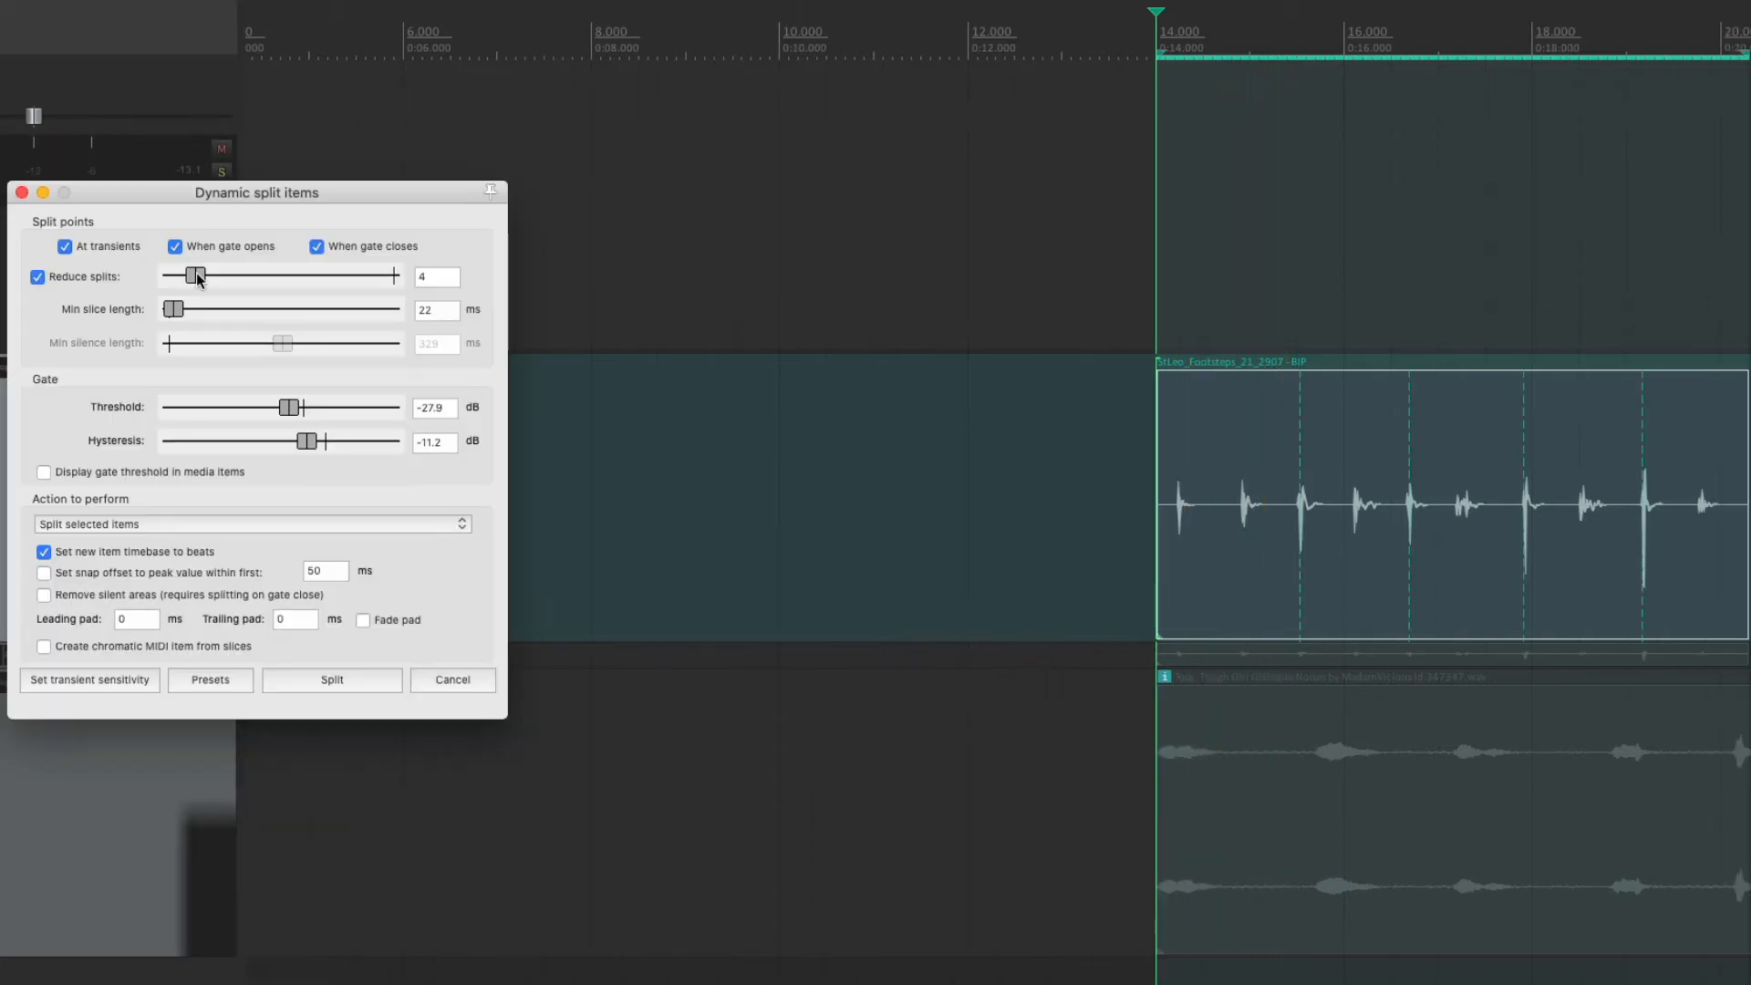
pyautogui.moveTo(197, 274); pyautogui.dragTo(247, 278)
pyautogui.click(340, 678)
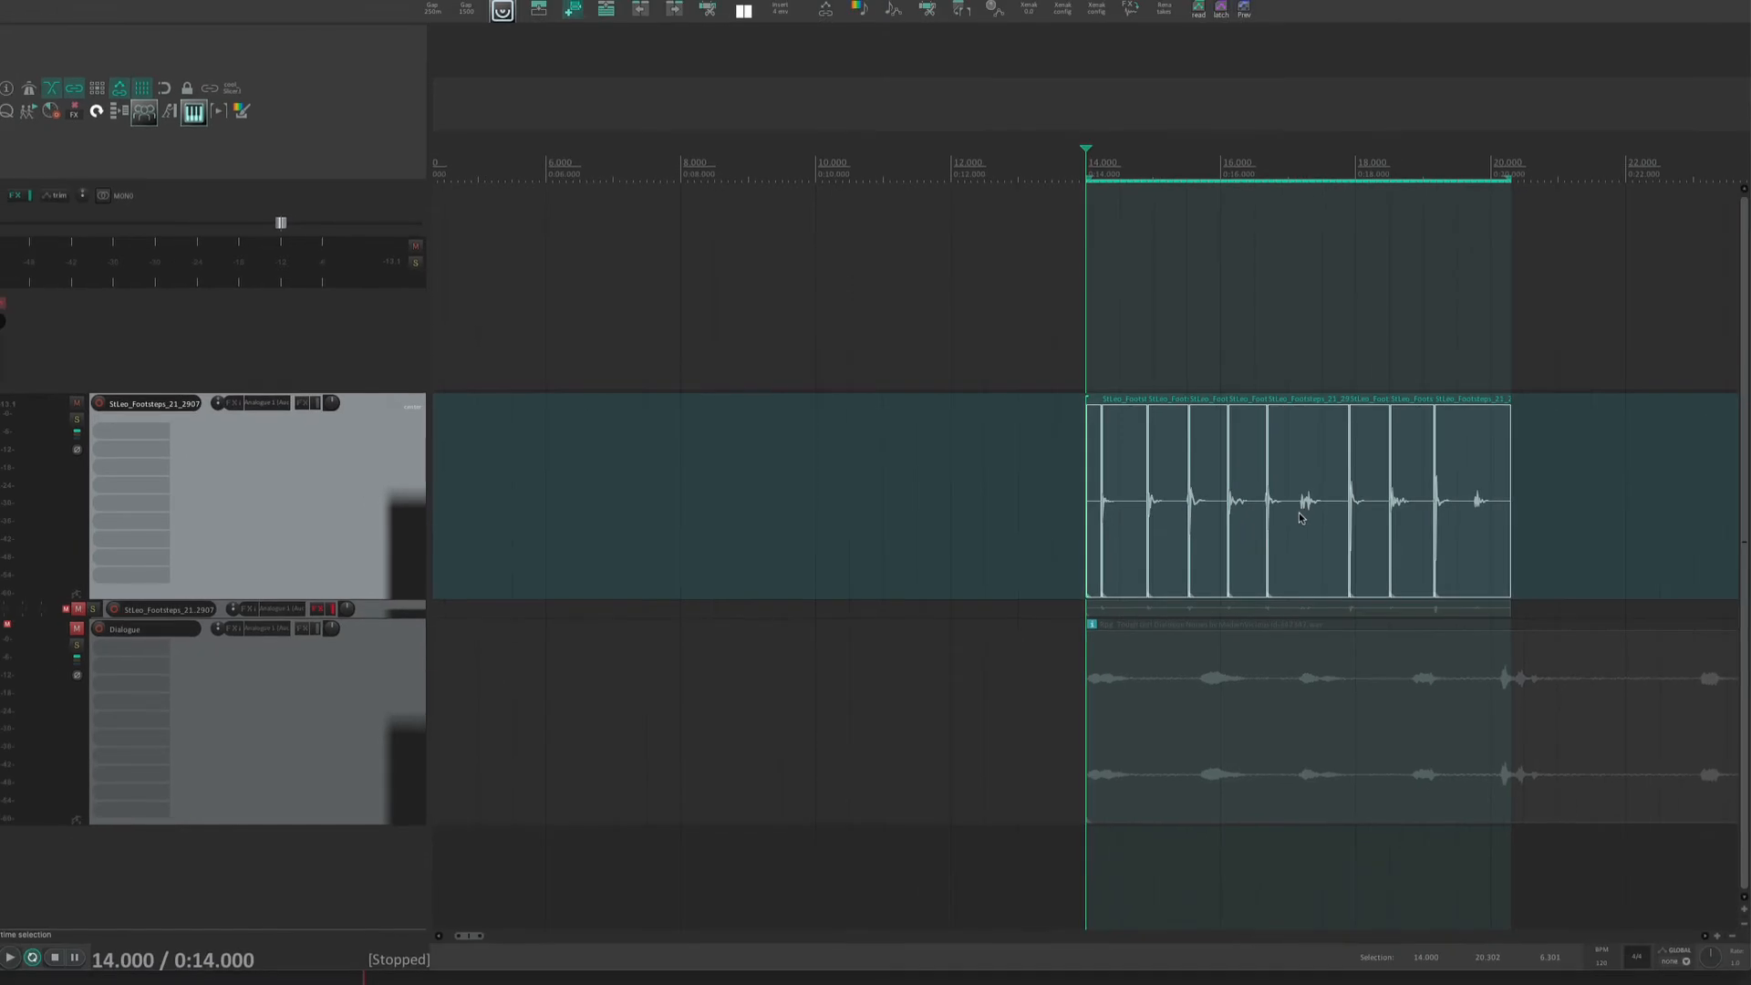
# - Split the two slices that still contain two footsteps just before the second footstep in each
pyautogui.click(1450, 526)
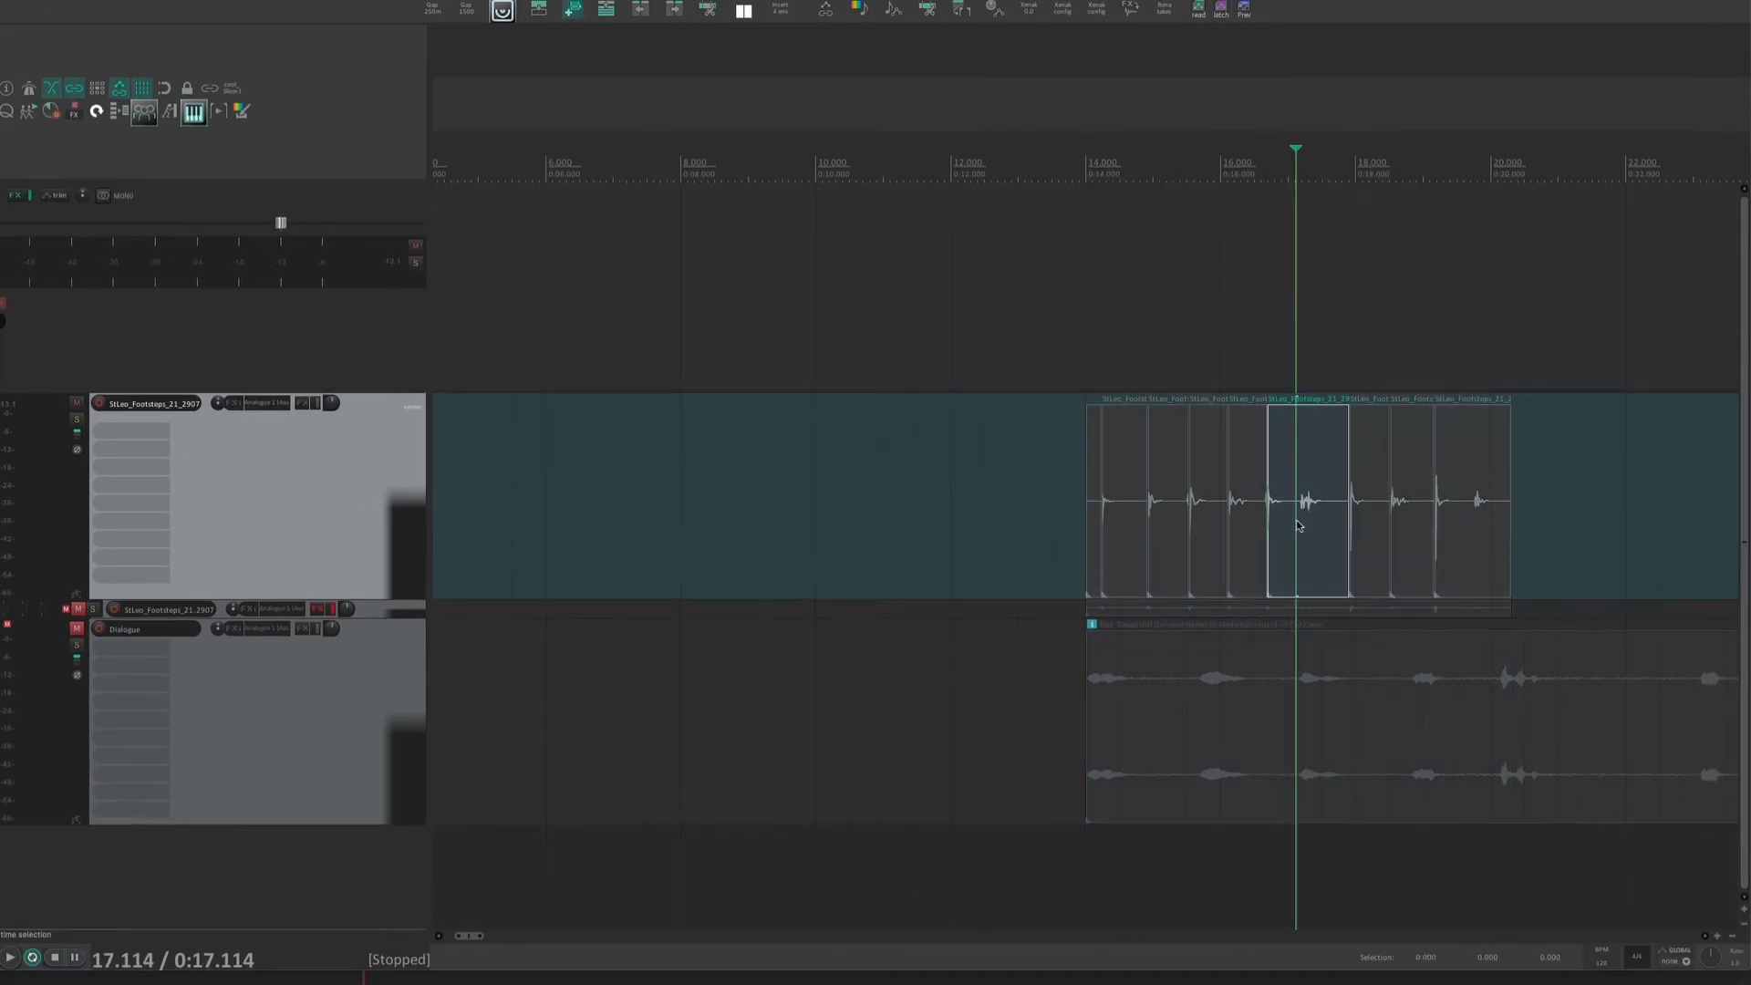
pyautogui.click(1300, 524)
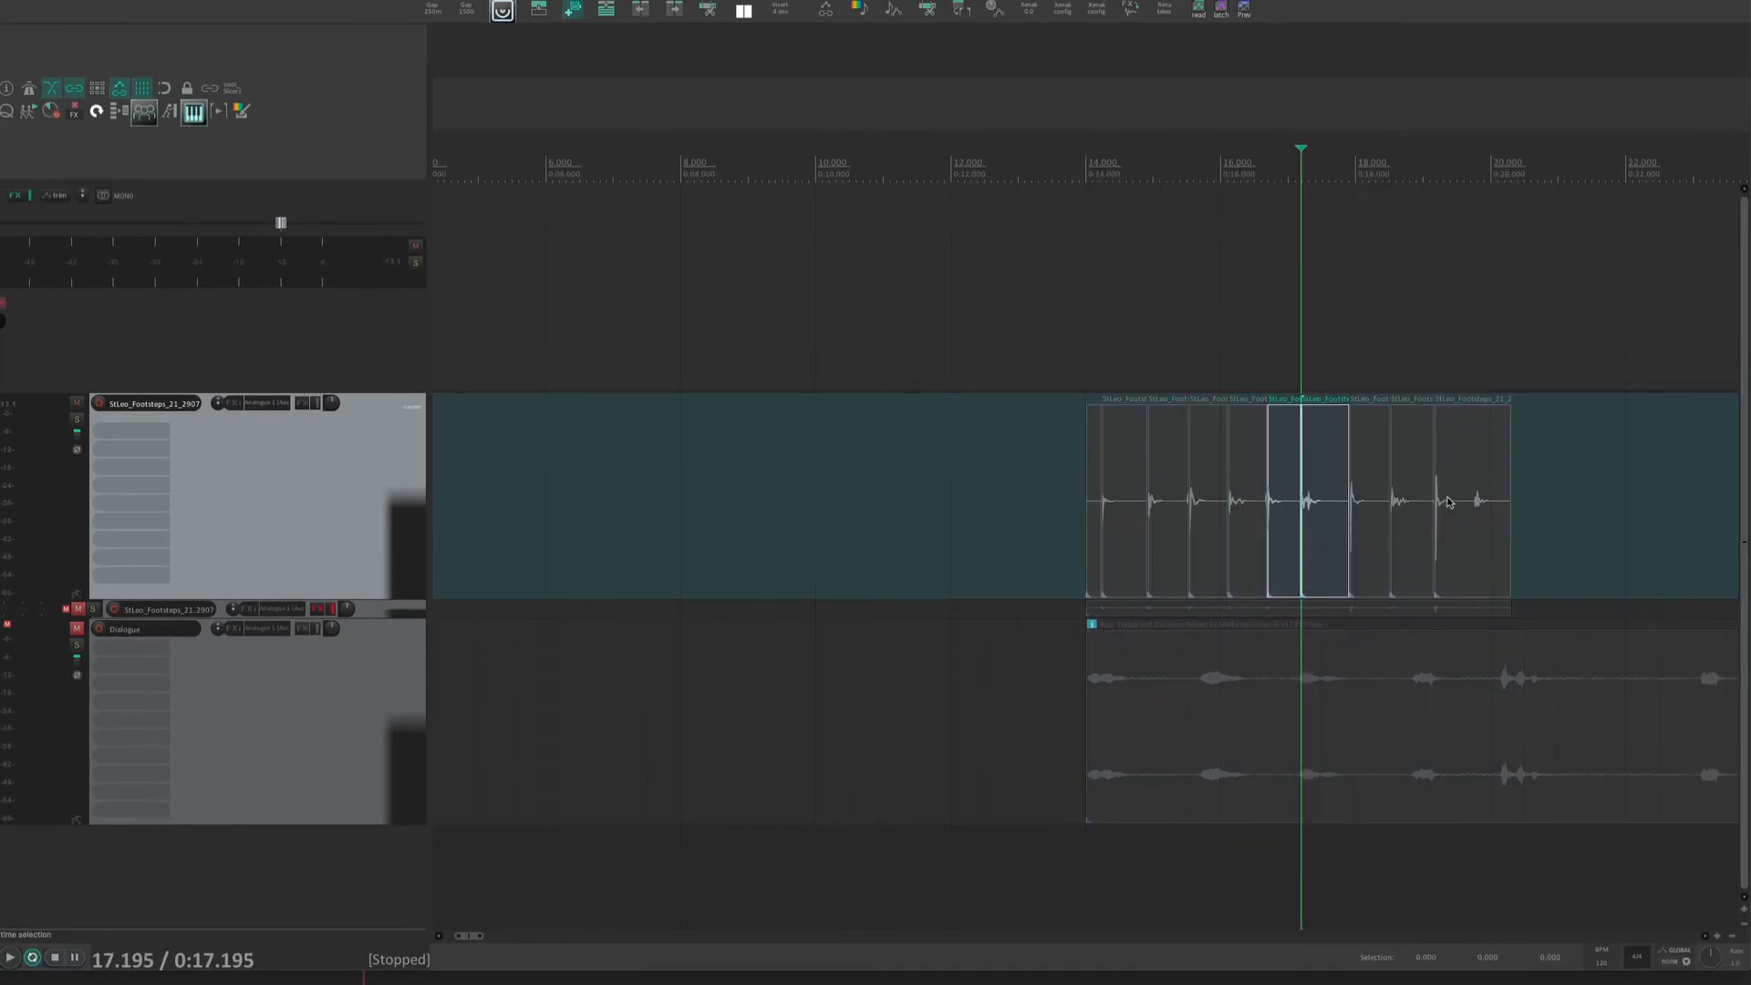
pyautogui.click(1465, 522)
pyautogui.press('s')
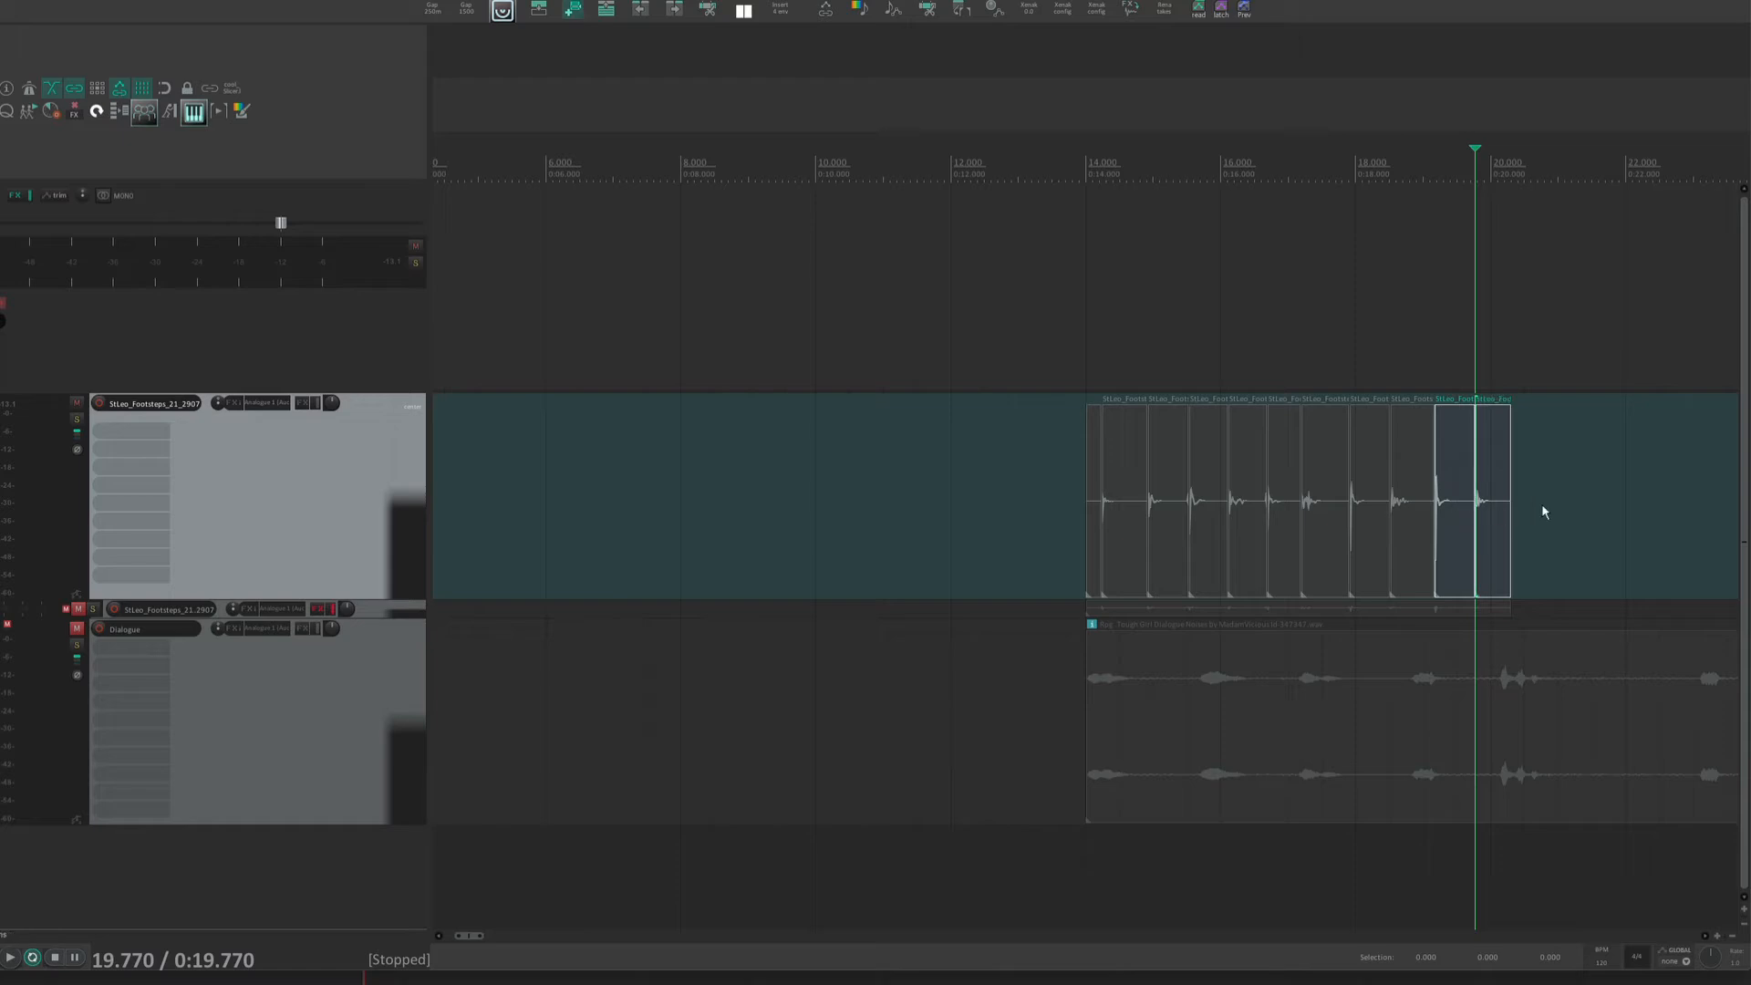
# - Remove the short slice before the first footstep and space the remaining footstep slices apart with gaps
pyautogui.moveTo(1570, 499); pyautogui.dragTo(1013, 543)
pyautogui.click(1026, 538)
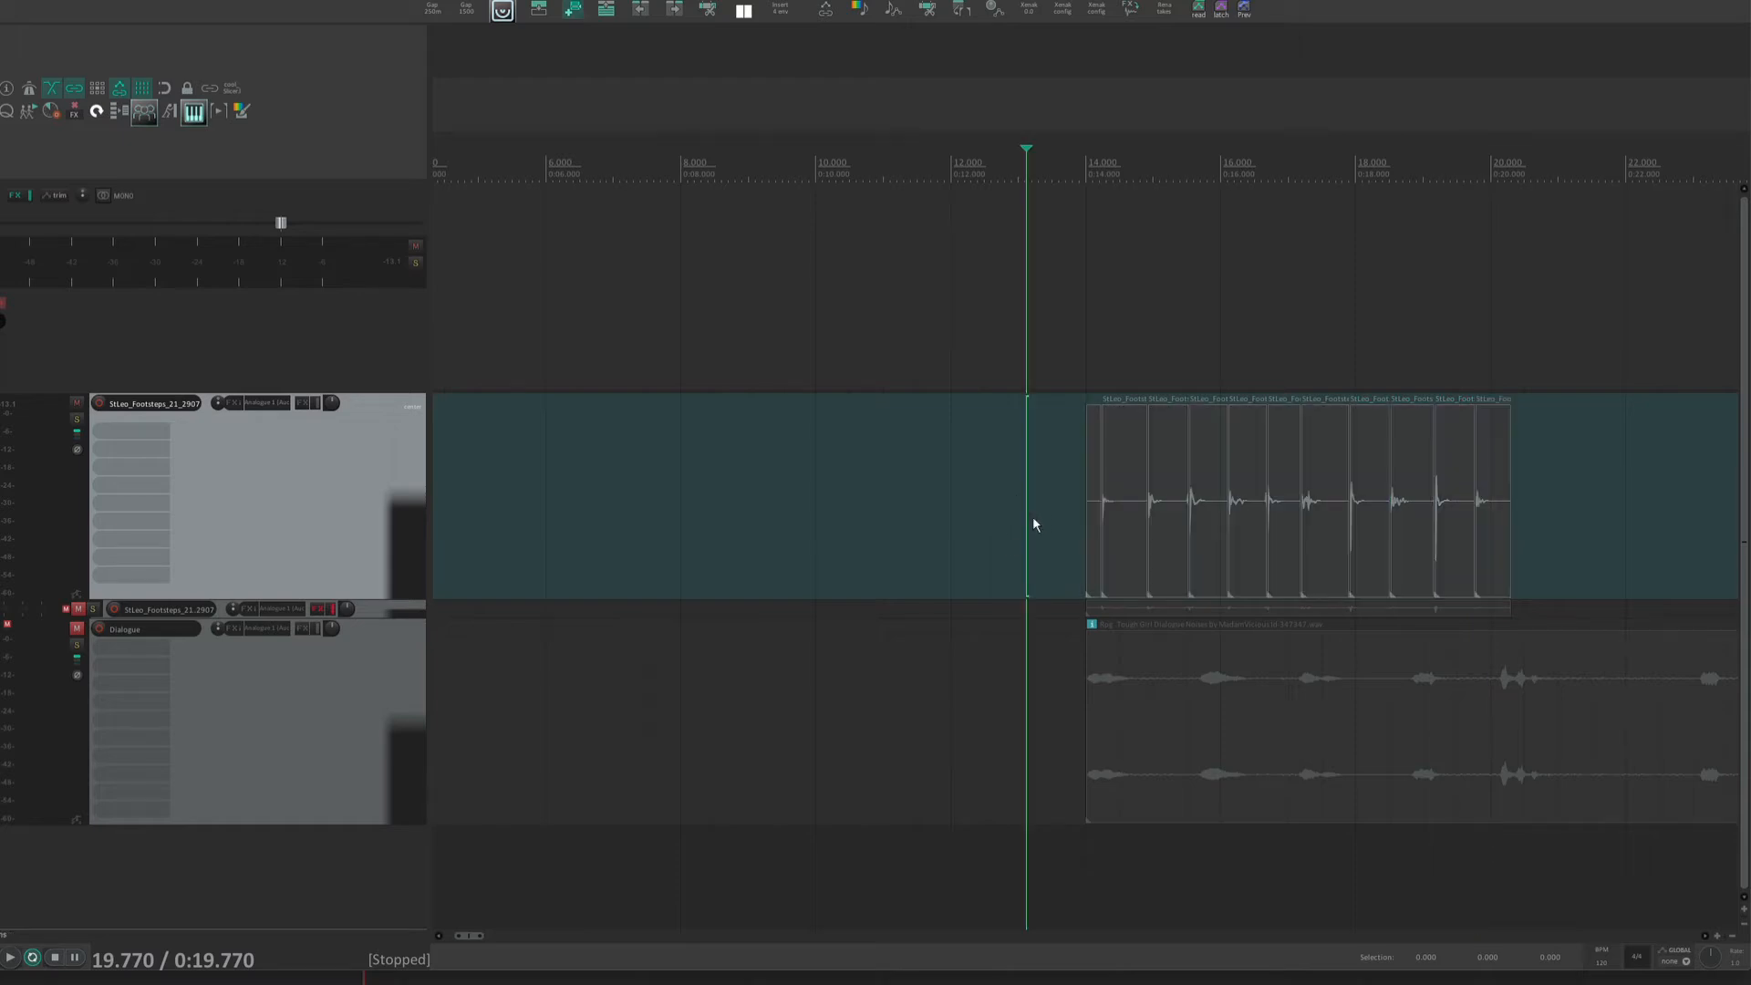
pyautogui.click(1084, 468)
pyautogui.moveTo(1604, 431); pyautogui.dragTo(1100, 508)
pyautogui.click(434, 11)
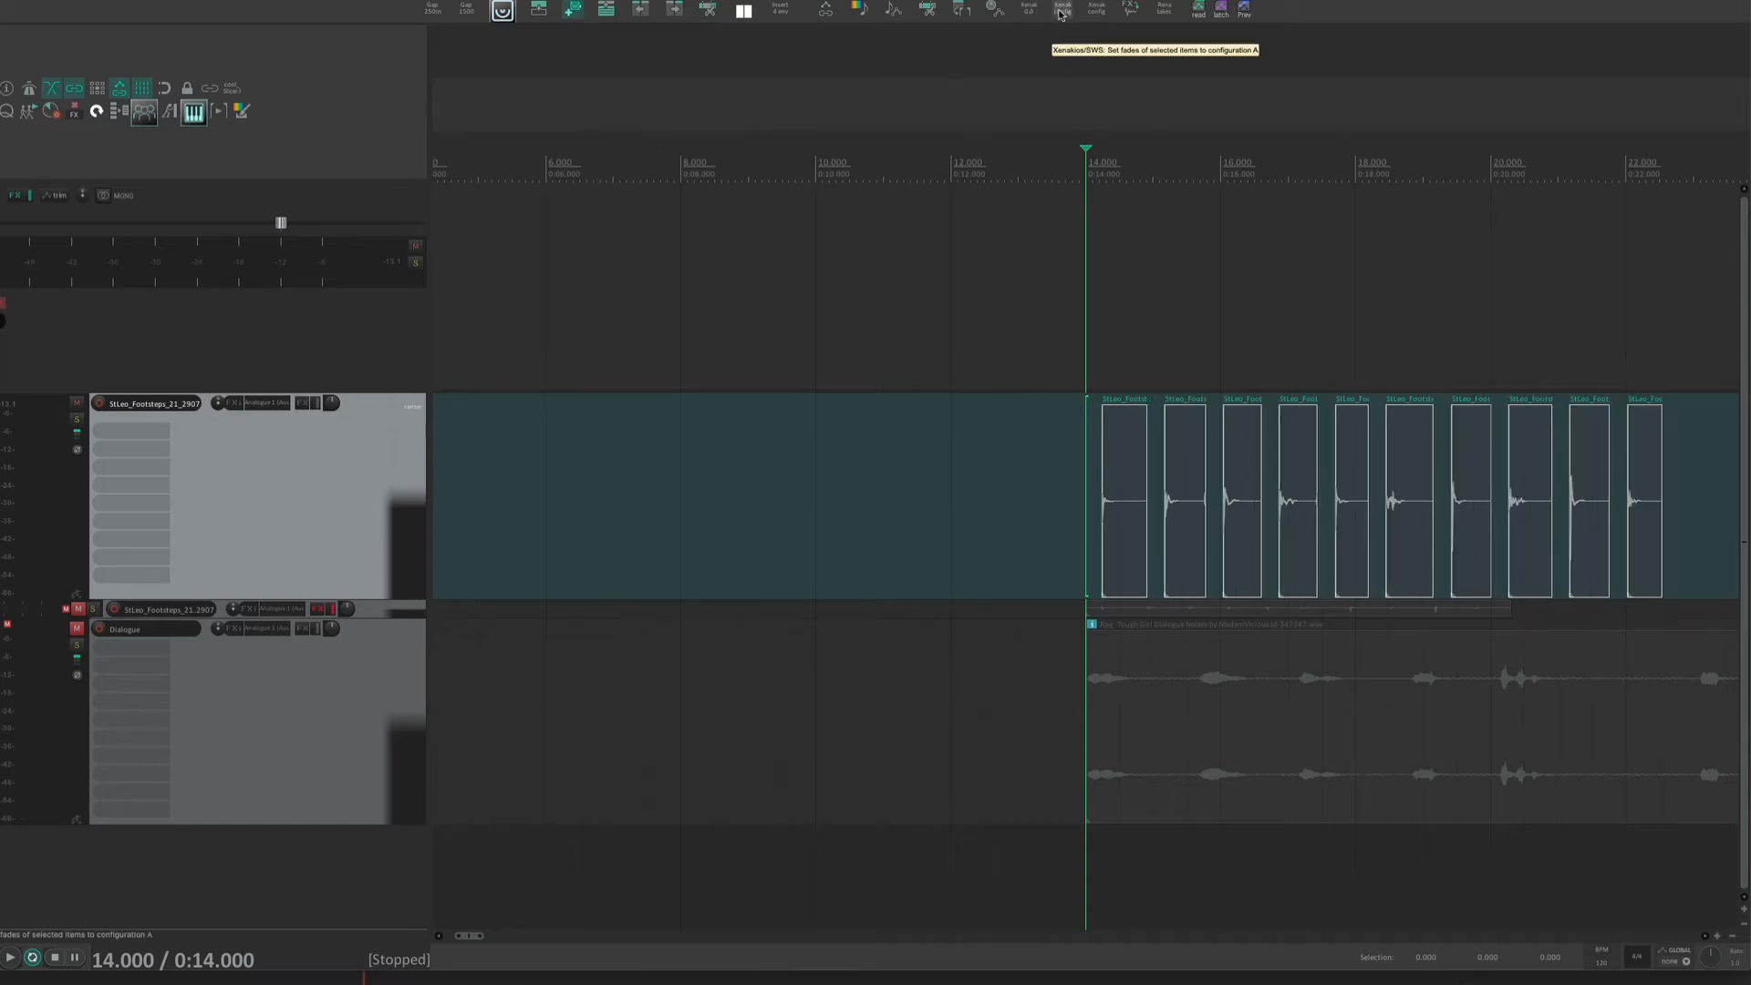
# - Audition the spaced footsteps and slightly shorten the end of the second slice
pyautogui.press('space')
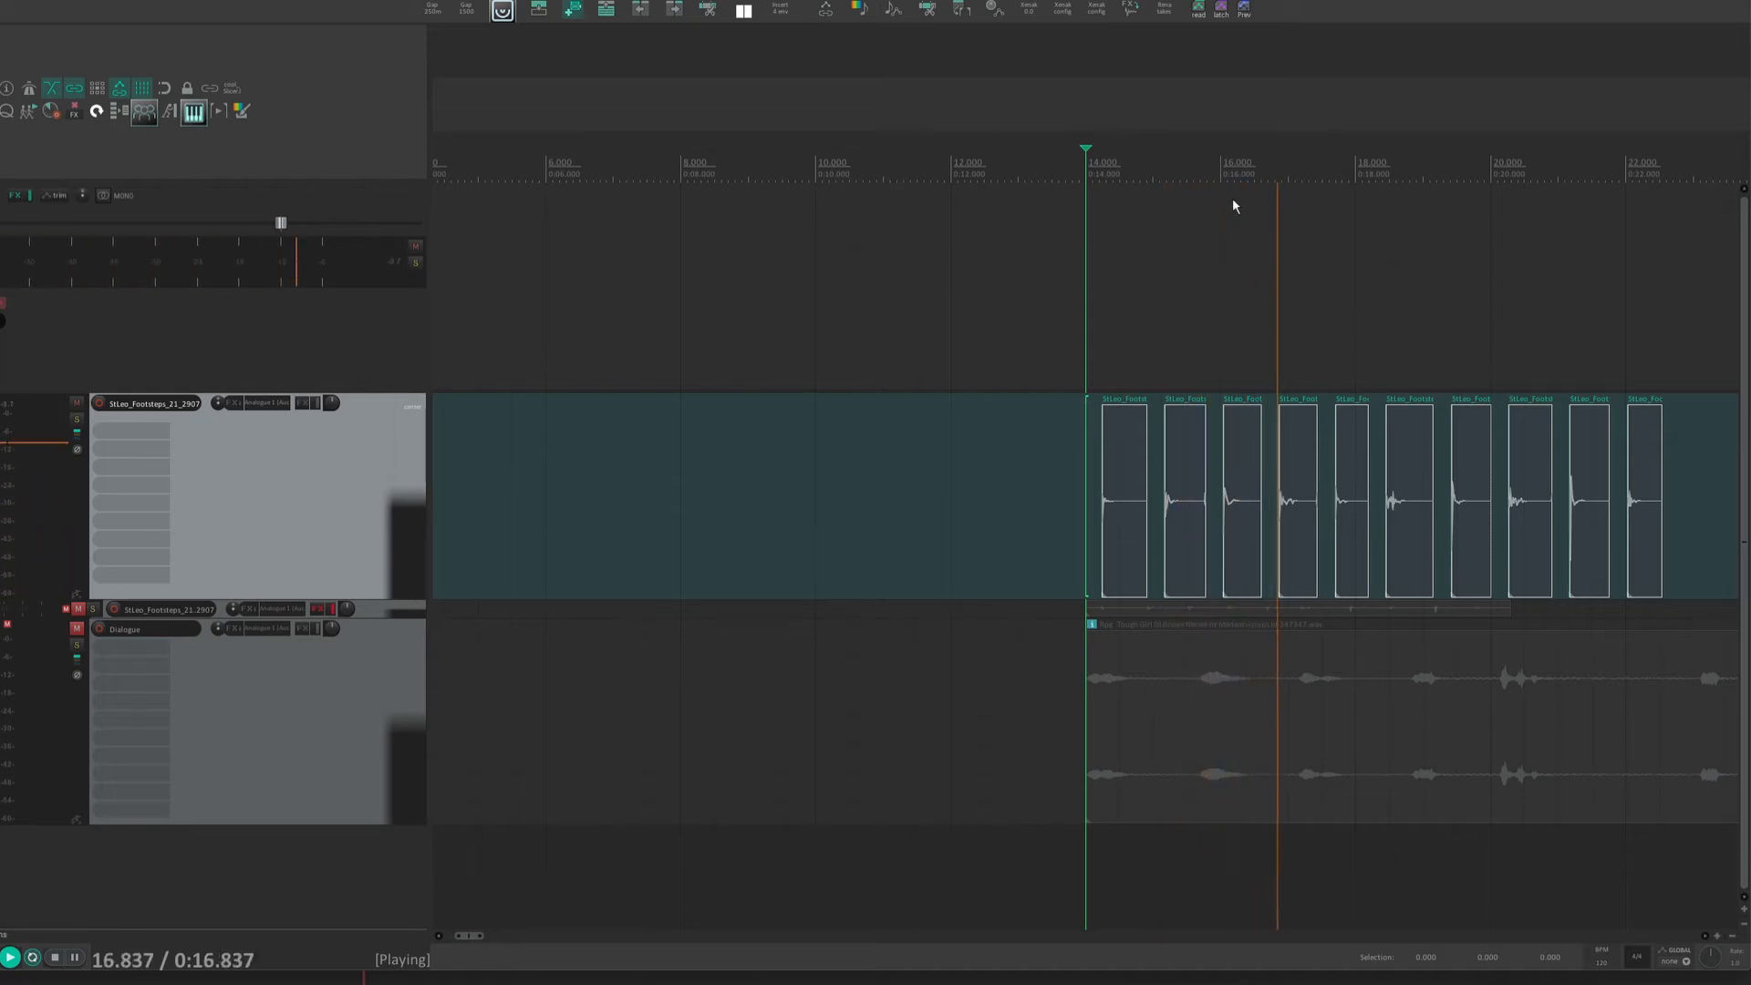
pyautogui.press('space')
pyautogui.click(1197, 446)
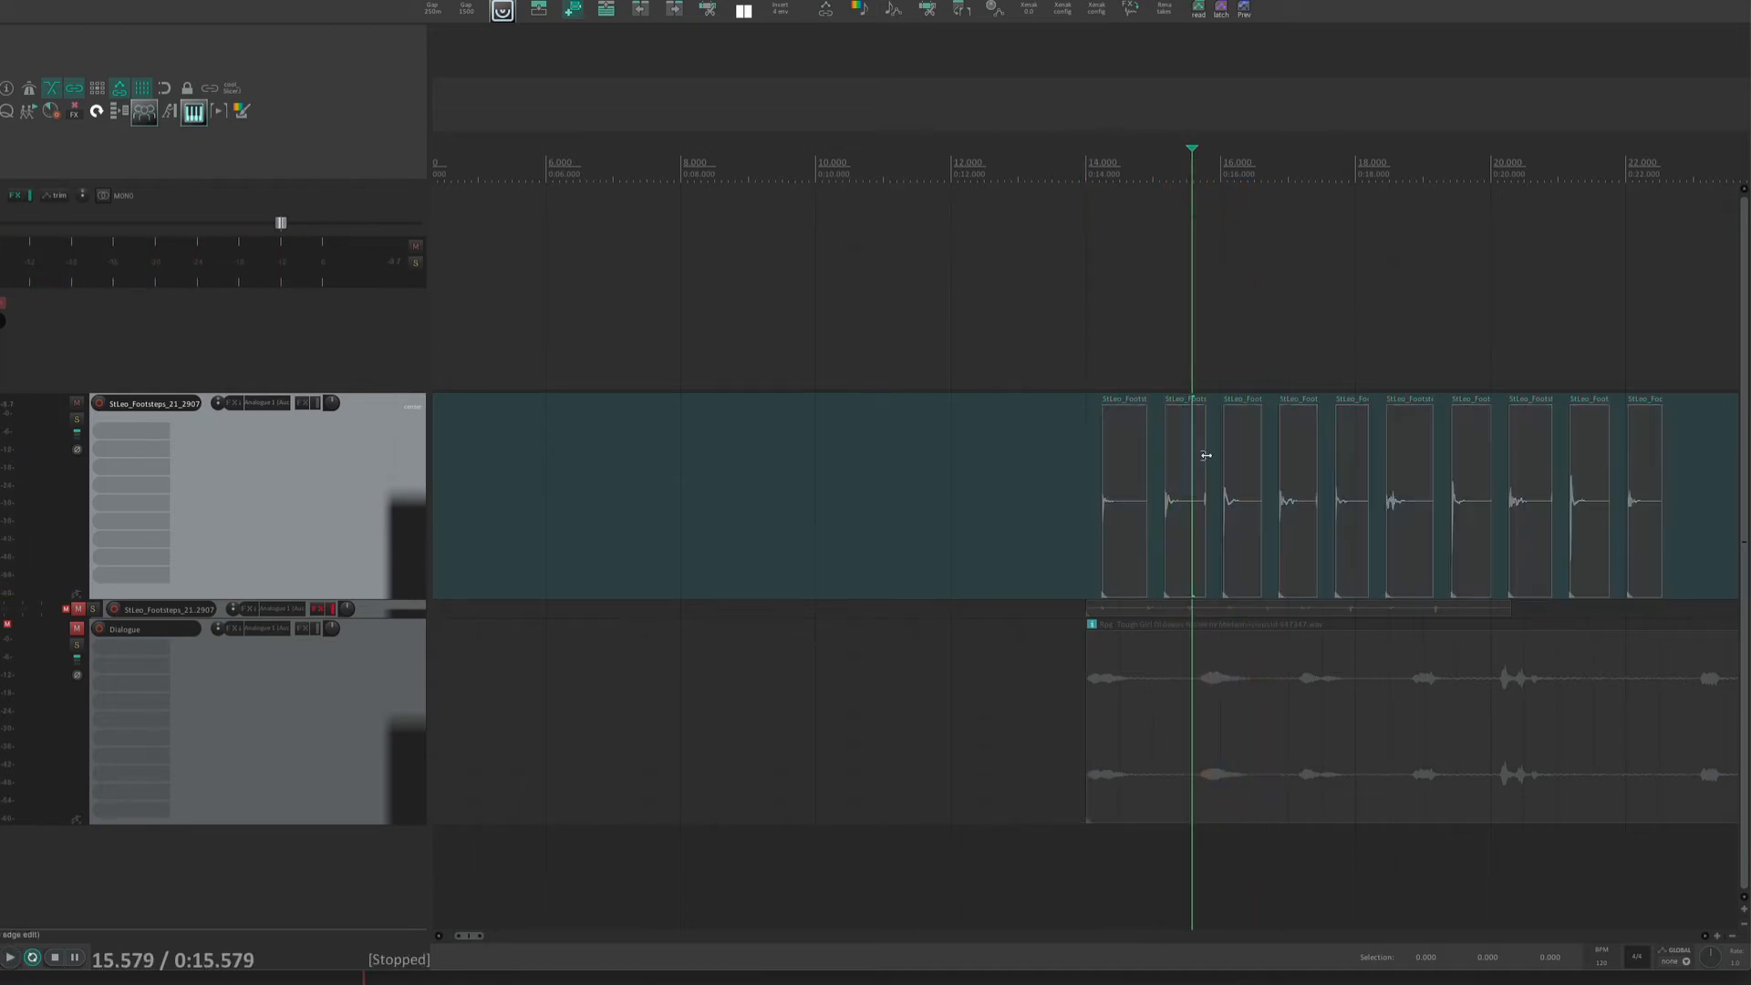
pyautogui.moveTo(1204, 459); pyautogui.dragTo(1201, 458)
pyautogui.press('space')
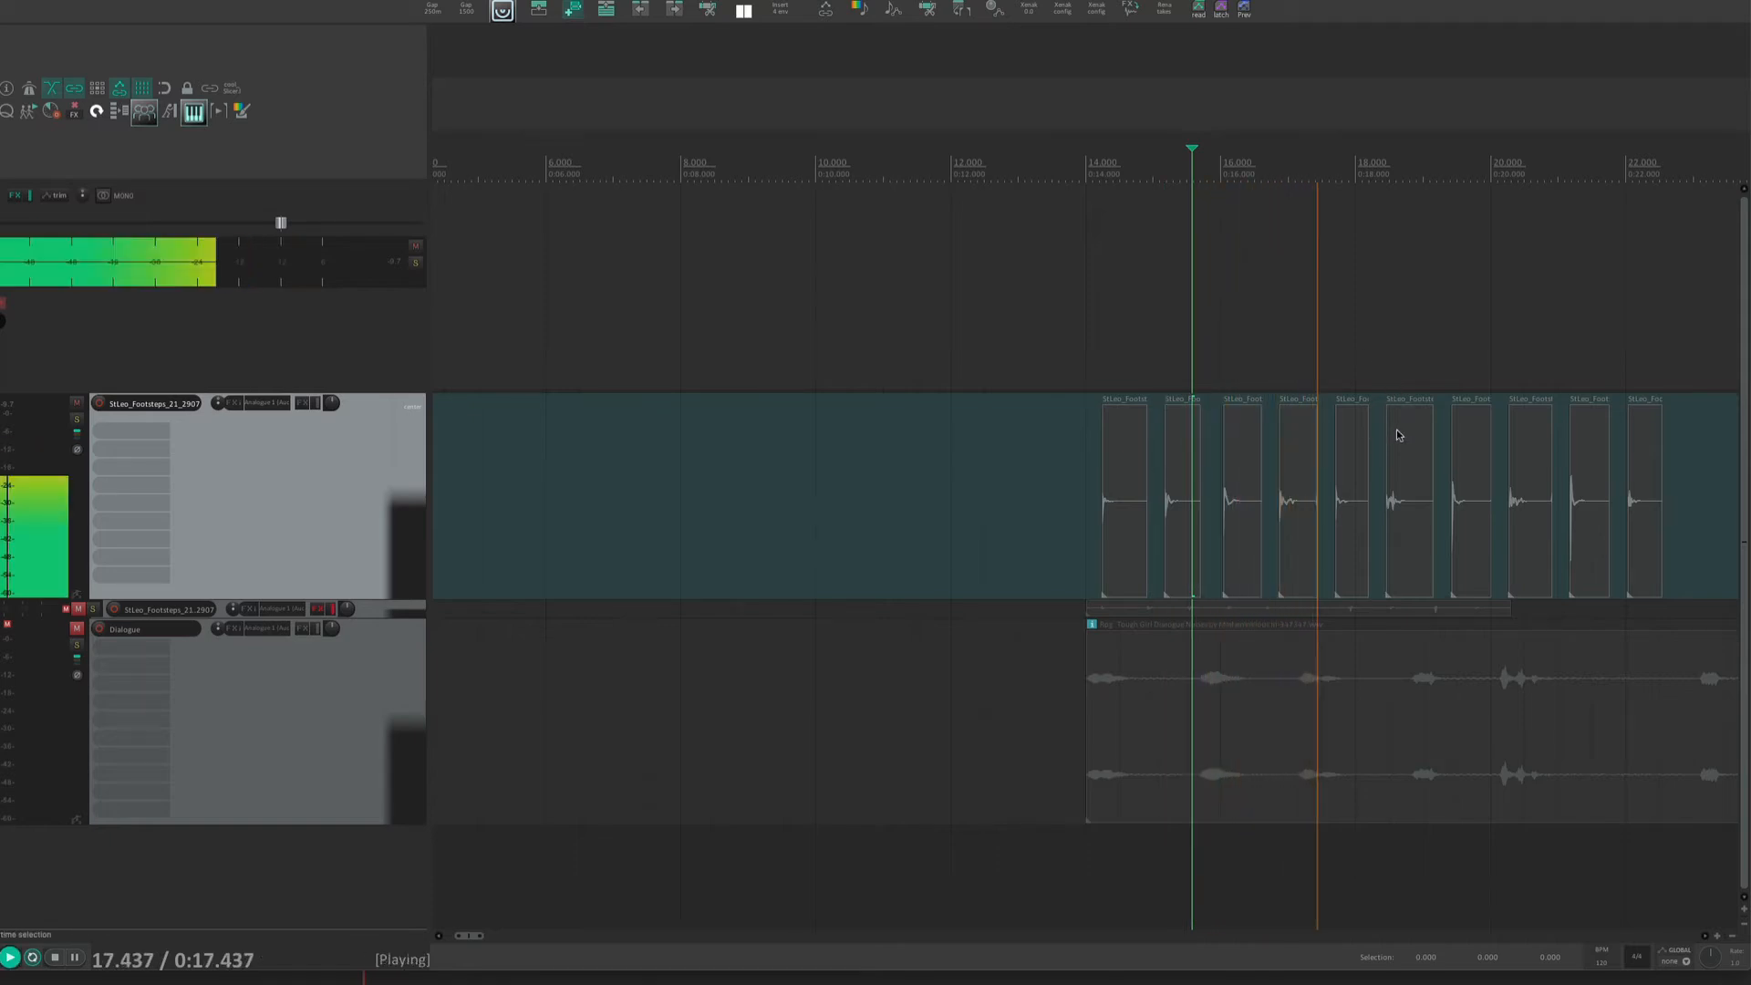
# - Shorten the end of the fourth footstep slice, replay it, and select all the slices
pyautogui.press('space')
pyautogui.moveTo(1318, 449); pyautogui.dragTo(1304, 450)
pyautogui.press('space')
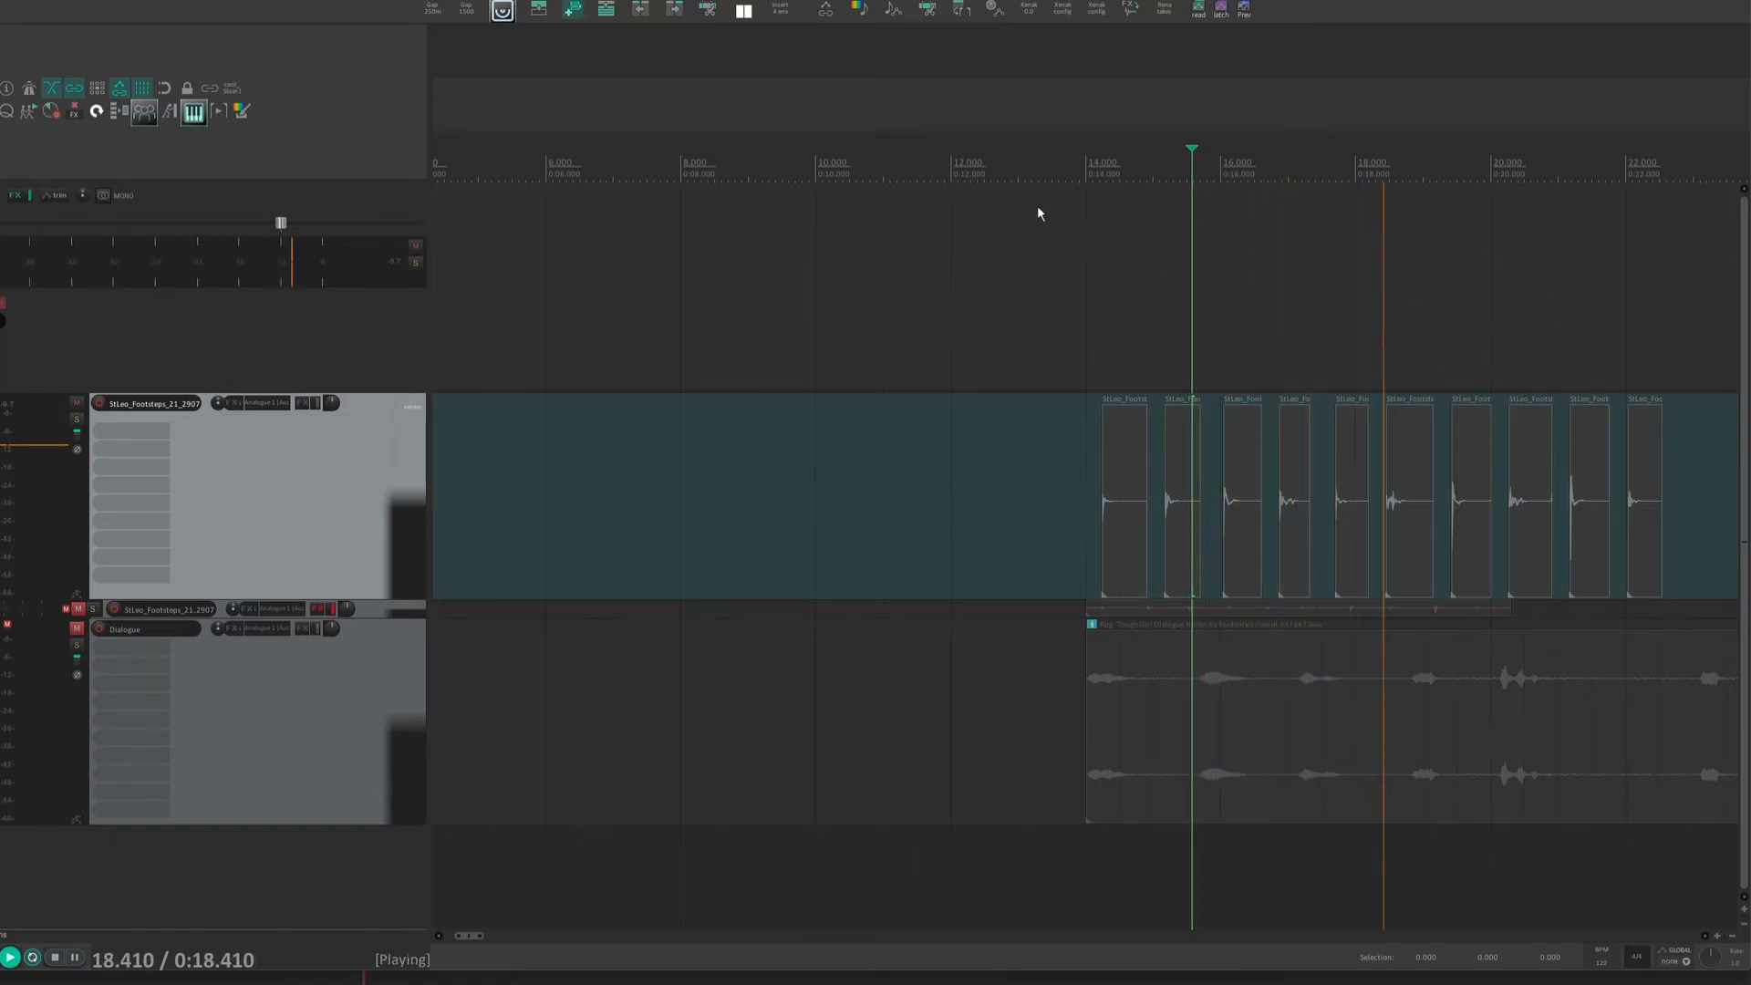
pyautogui.press('space')
pyautogui.moveTo(1064, 298)
pyautogui.mouseDown()
pyautogui.moveTo(1633, 442)
pyautogui.moveTo(1711, 508)
pyautogui.mouseUp()
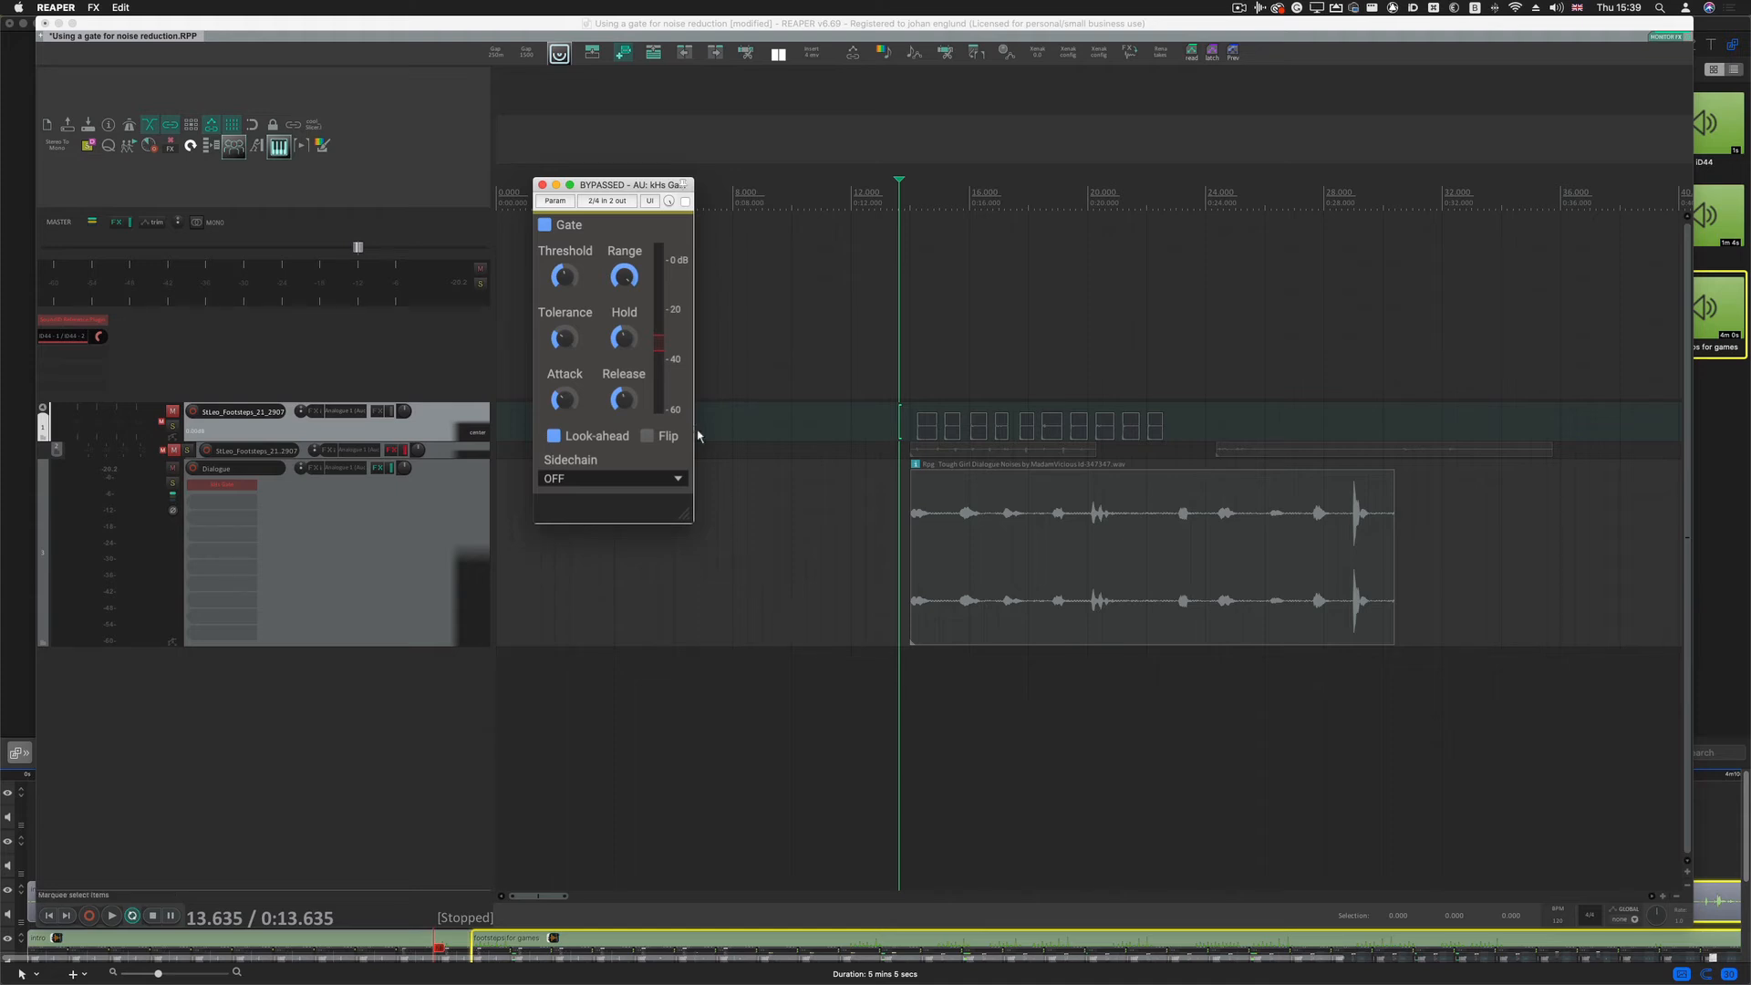
# - Lower the range of the bypassed dialogue gate, then audition the dialogue clip over its full length
pyautogui.moveTo(632, 271); pyautogui.dragTo(631, 294)
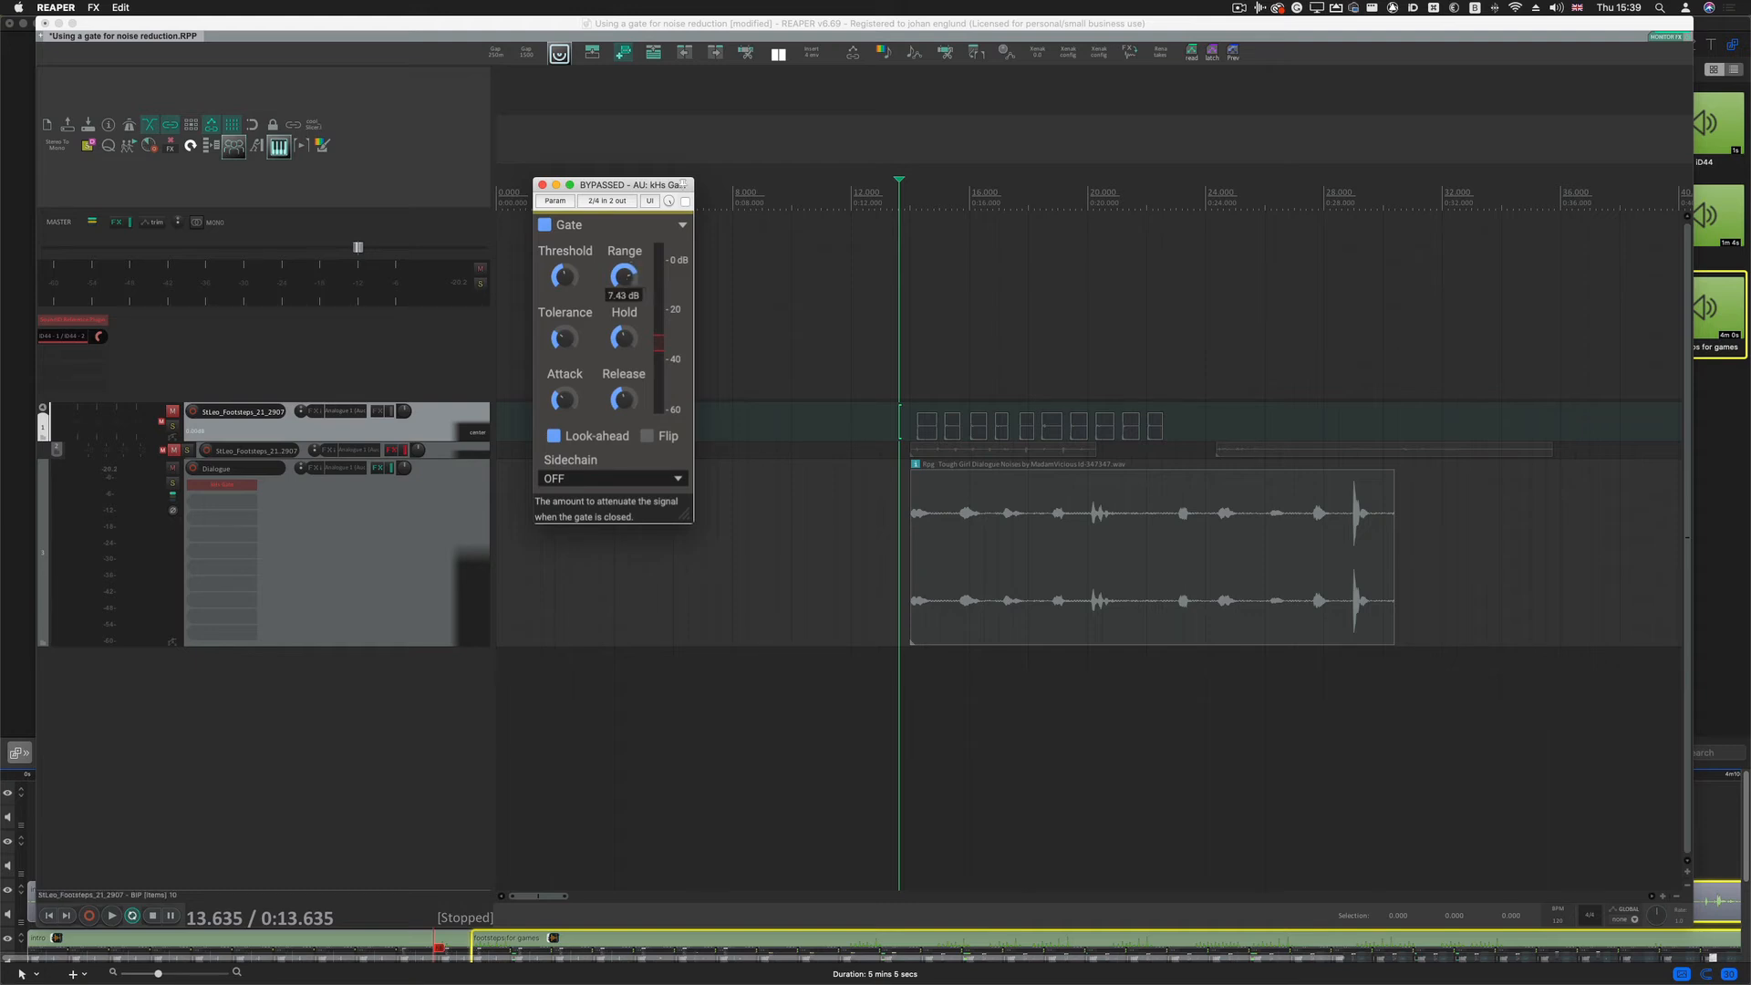
pyautogui.click(1035, 600)
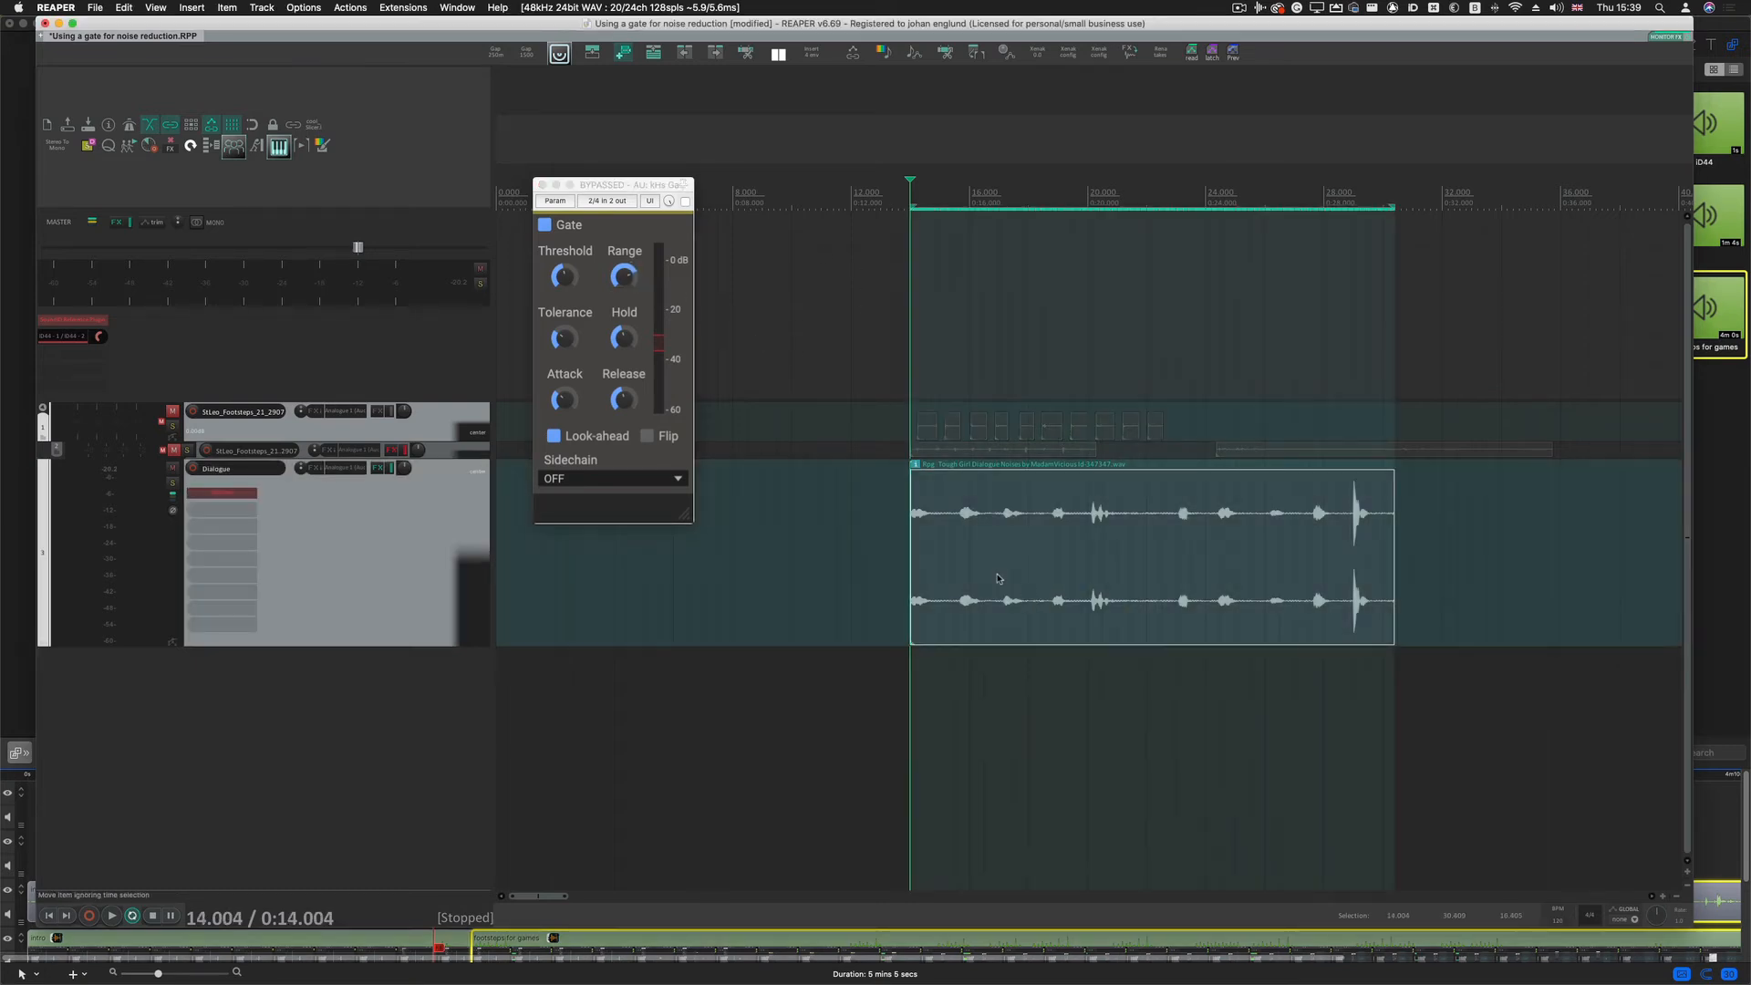
pyautogui.press('space')
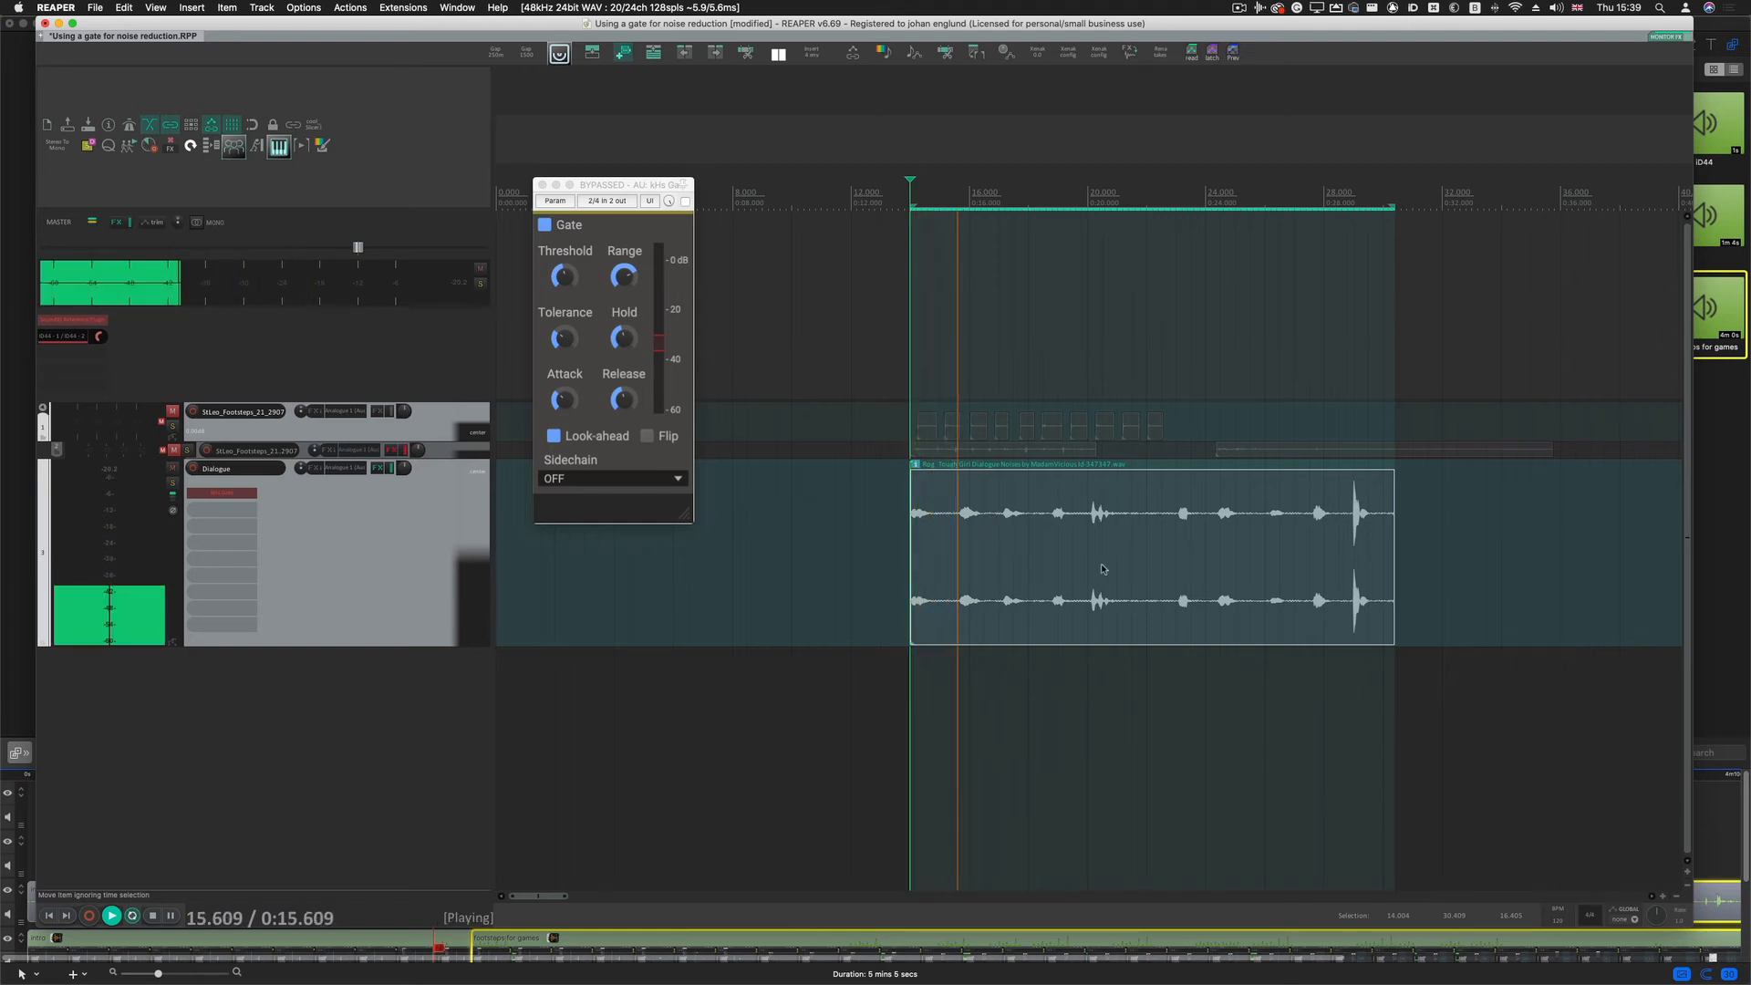
pyautogui.scroll(2, 1094, 547)
pyautogui.hscroll(3, 1162, 574)
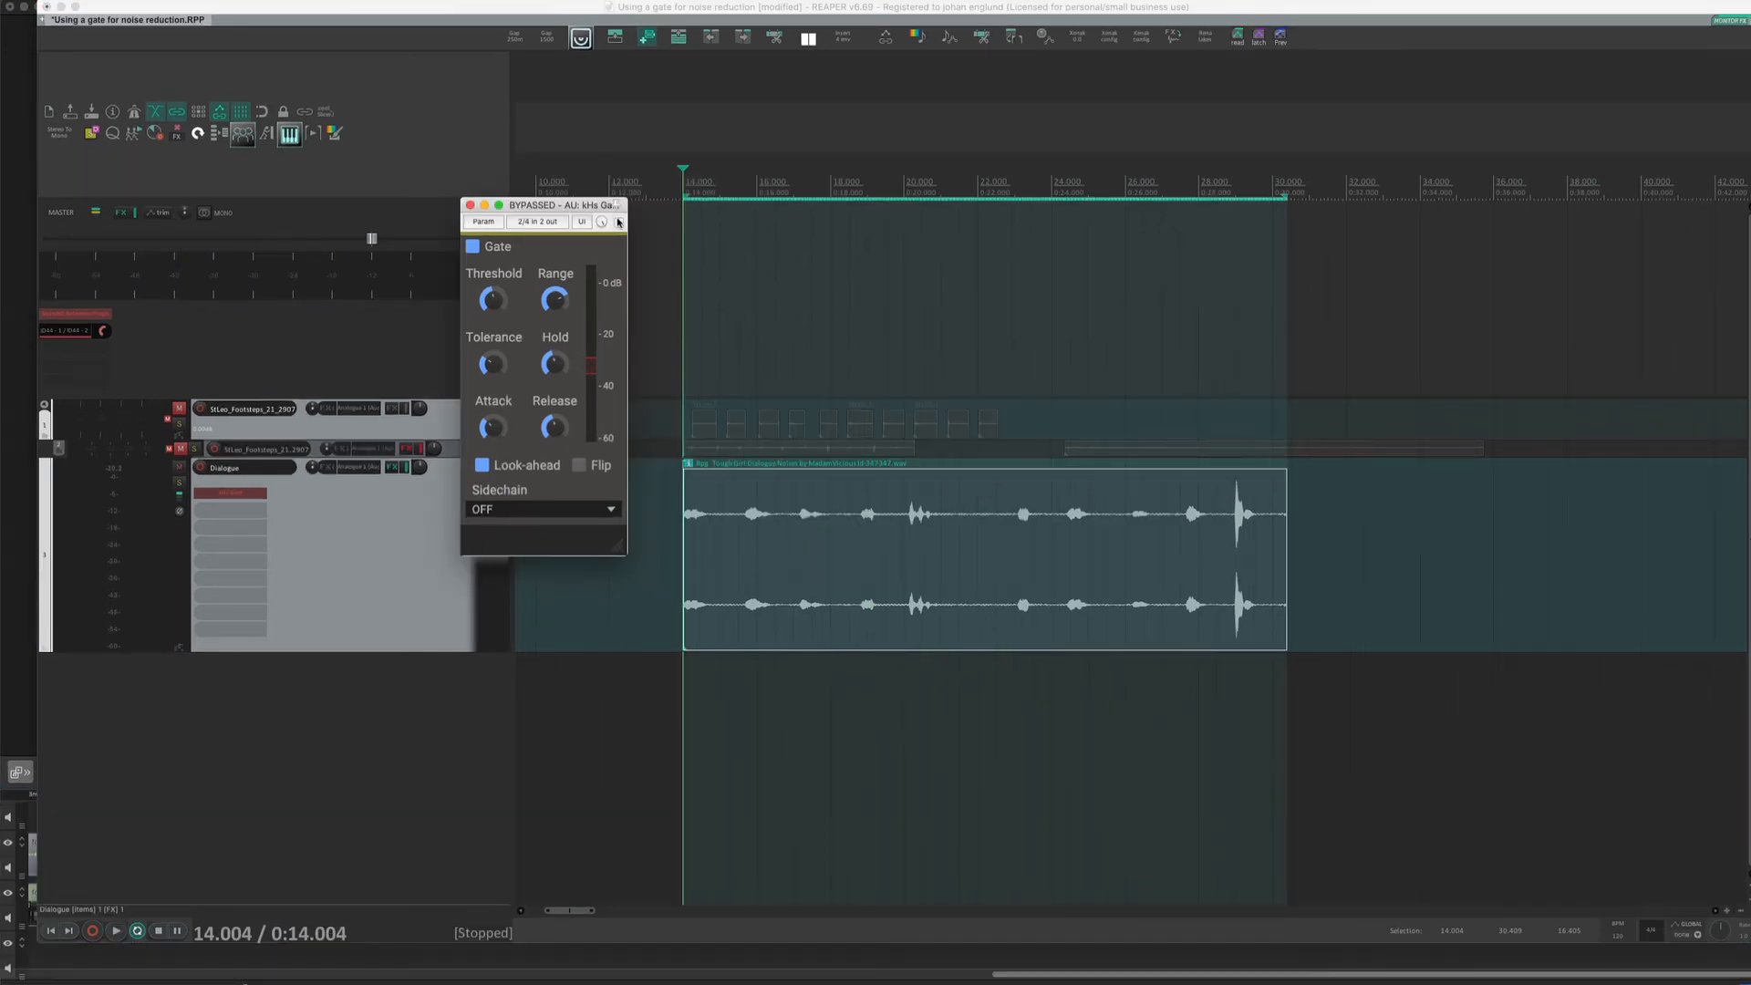
# - Enable the dialogue gate with full range and set its threshold to about -25 dB during playback
pyautogui.click(618, 222)
pyautogui.moveTo(555, 299)
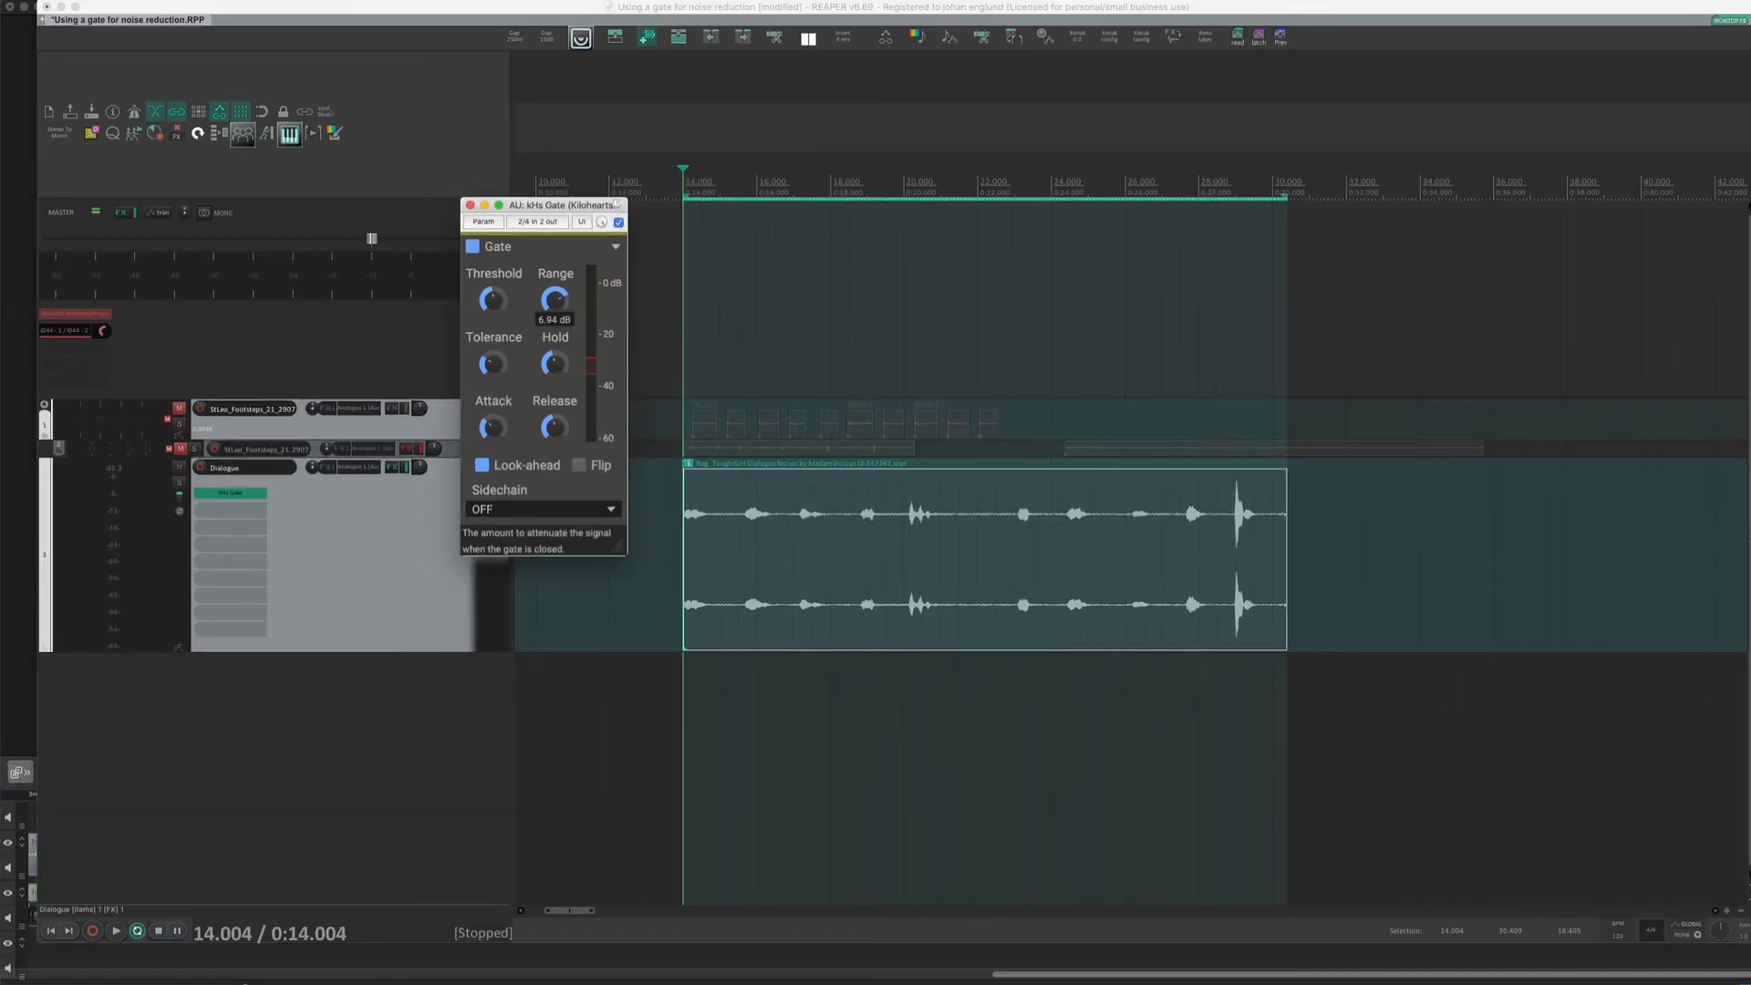
pyautogui.moveTo(558, 304); pyautogui.dragTo(558, 286)
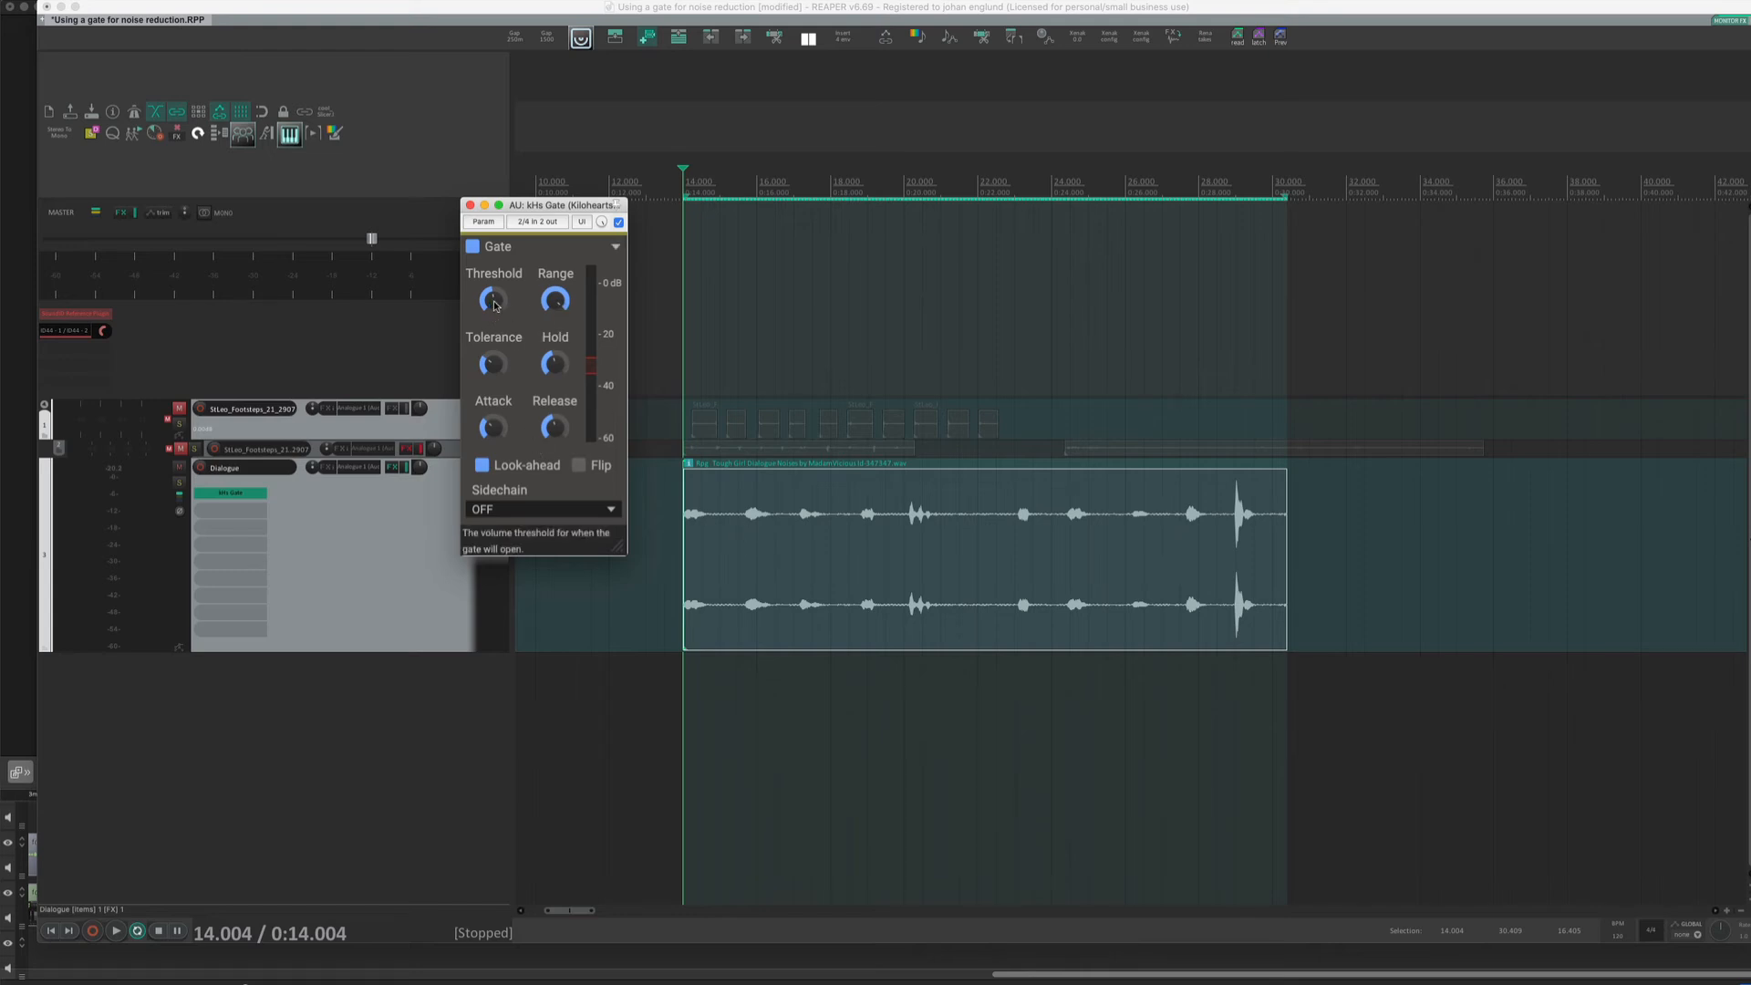
pyautogui.press('space')
pyautogui.moveTo(496, 305)
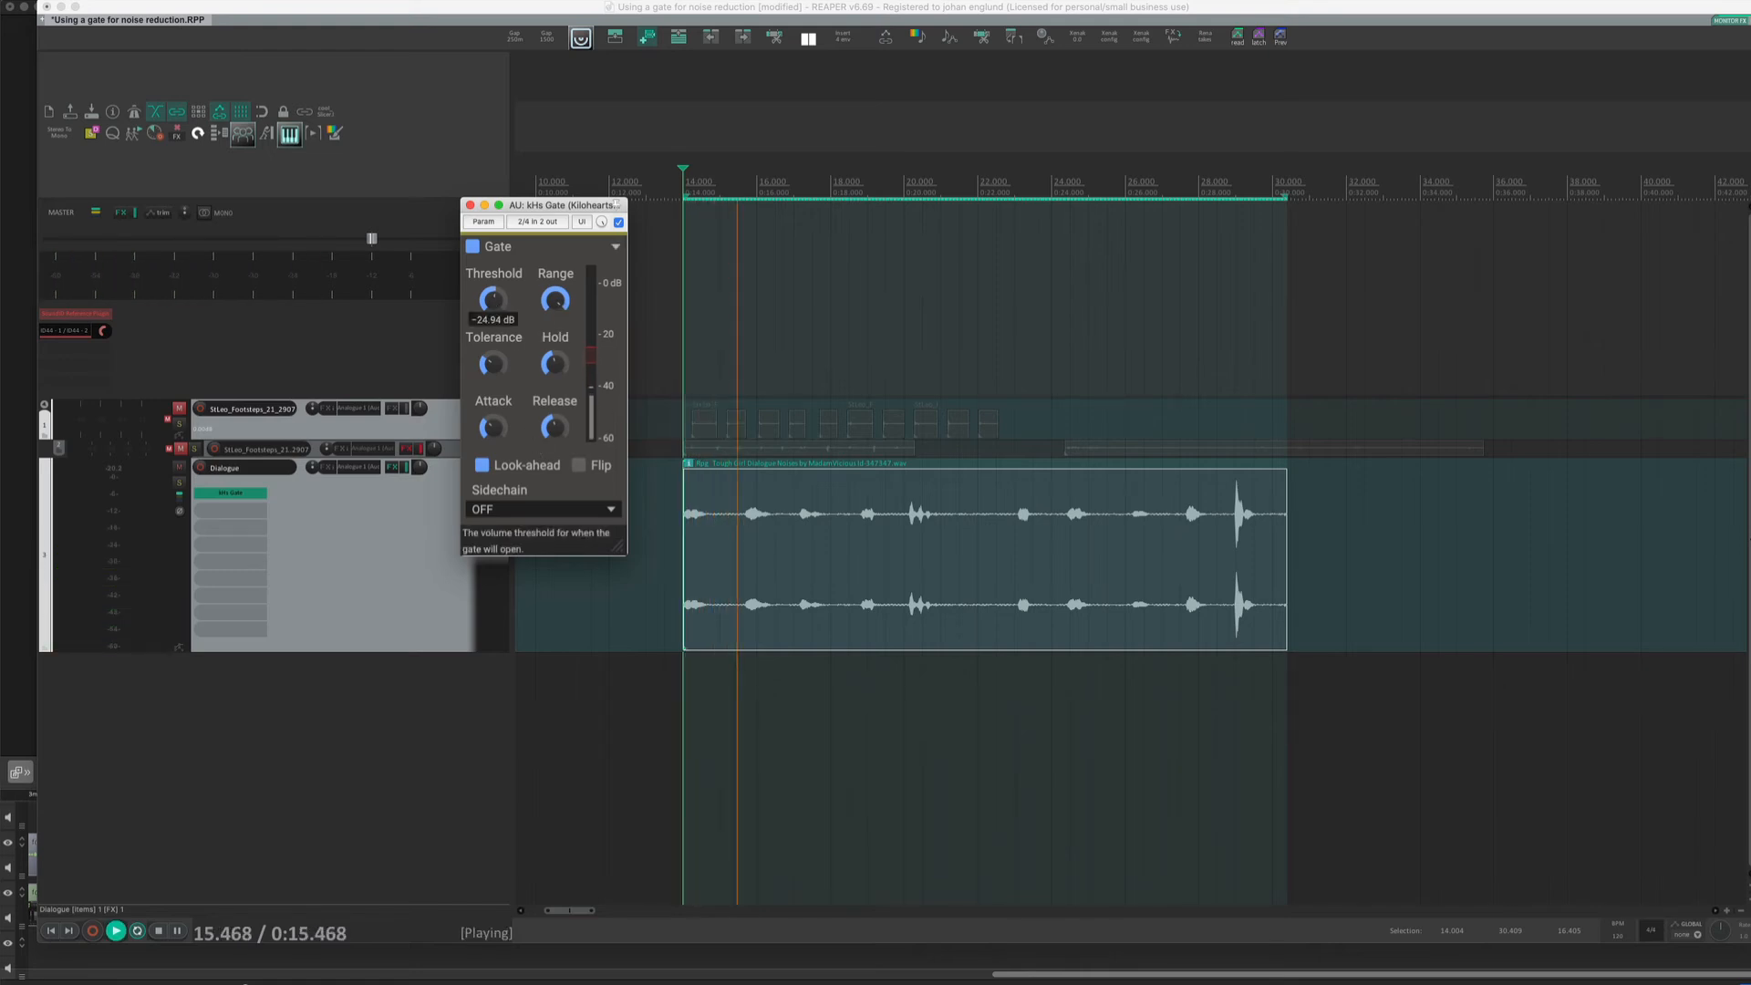
pyautogui.press('space')
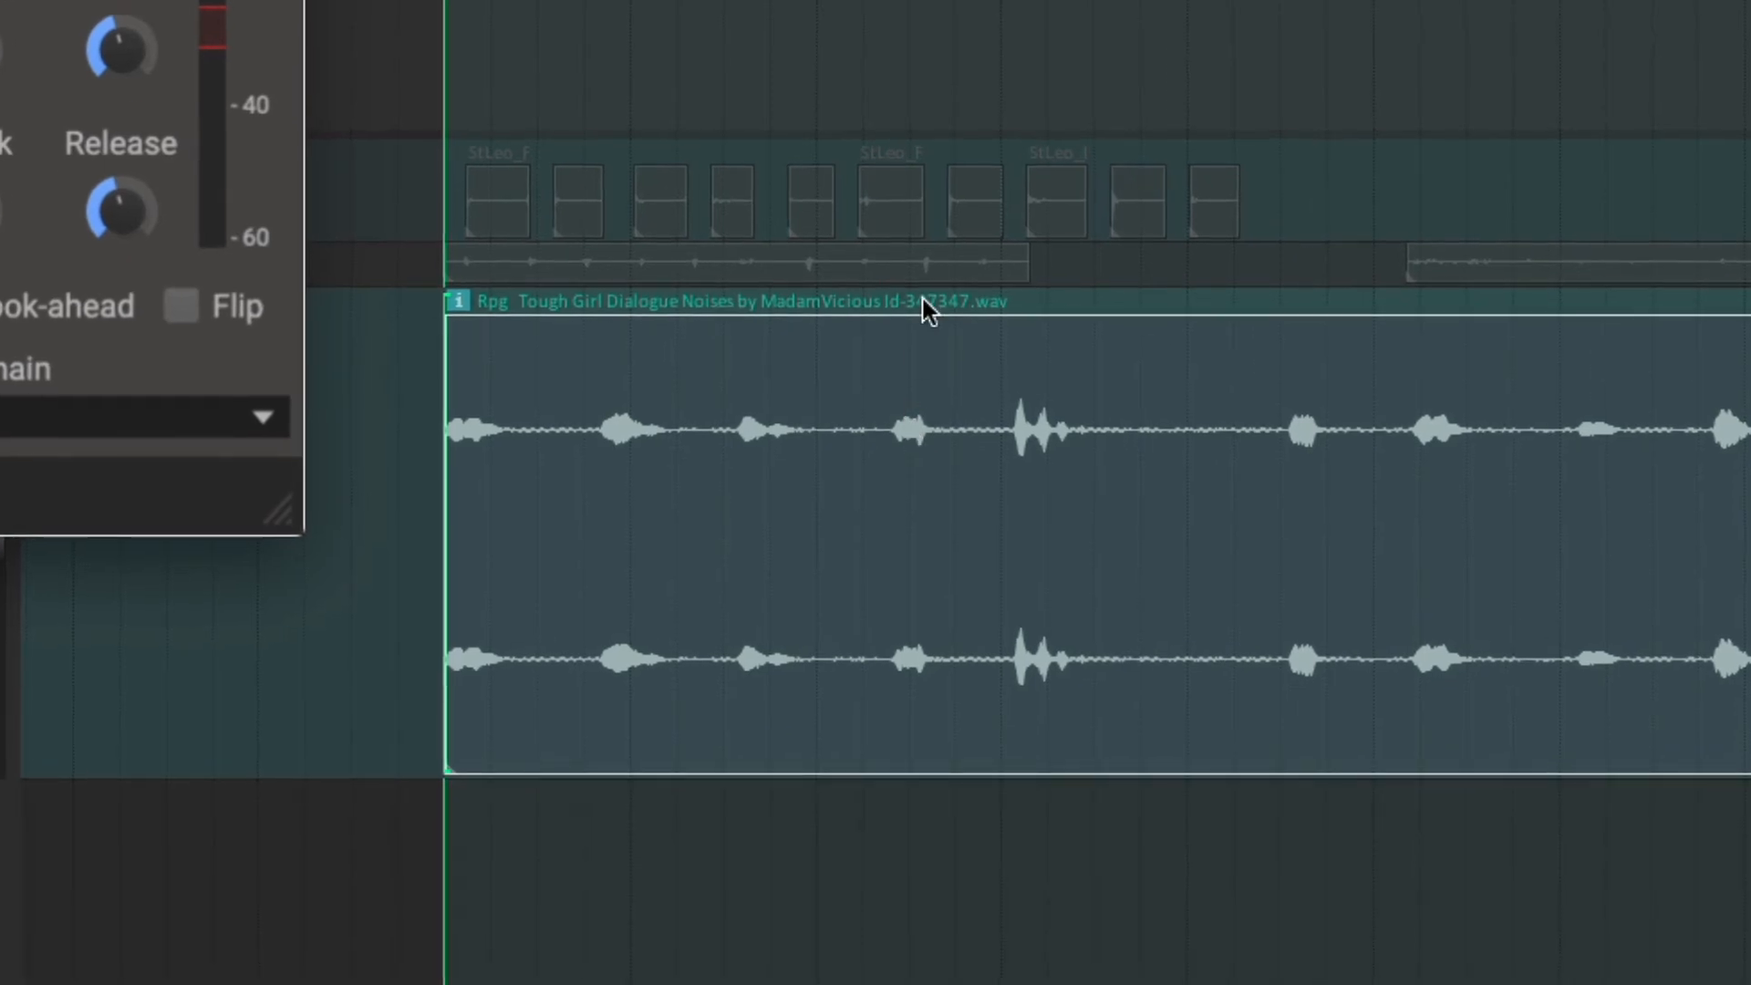
# - Audition the gated dialogue from about 17 s and lower the gate's threshold slightly
pyautogui.click(732, 365)
pyautogui.press('space')
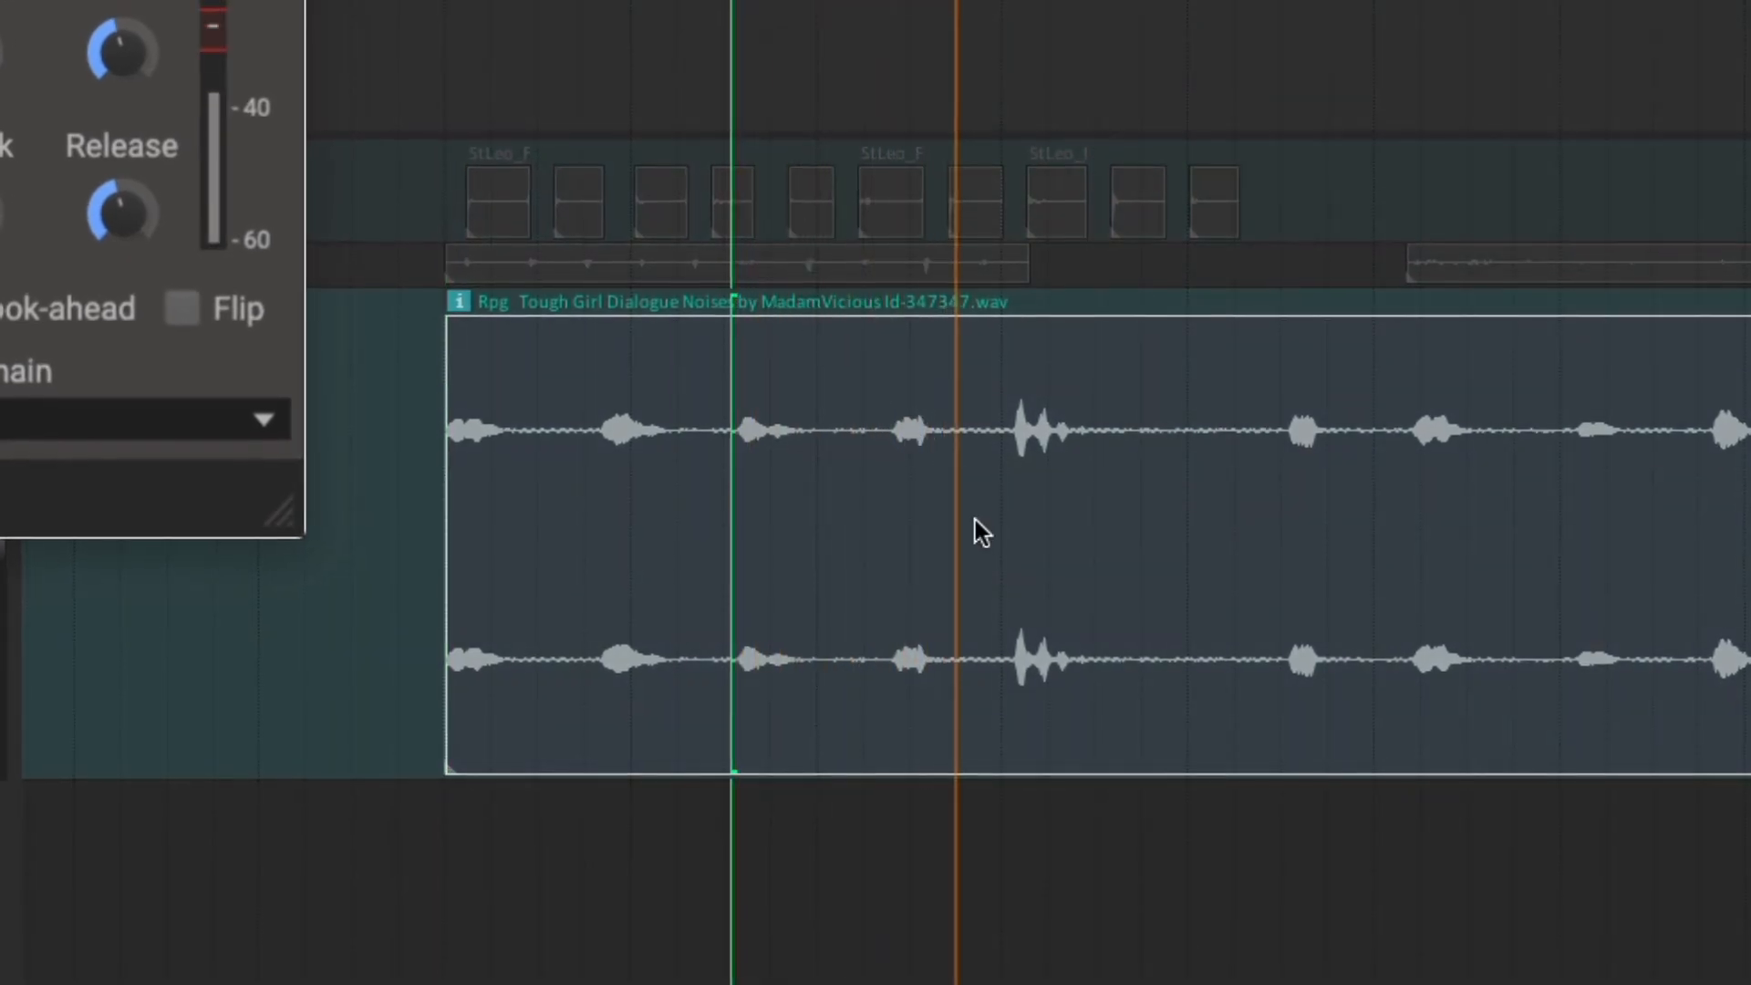
pyautogui.press('space')
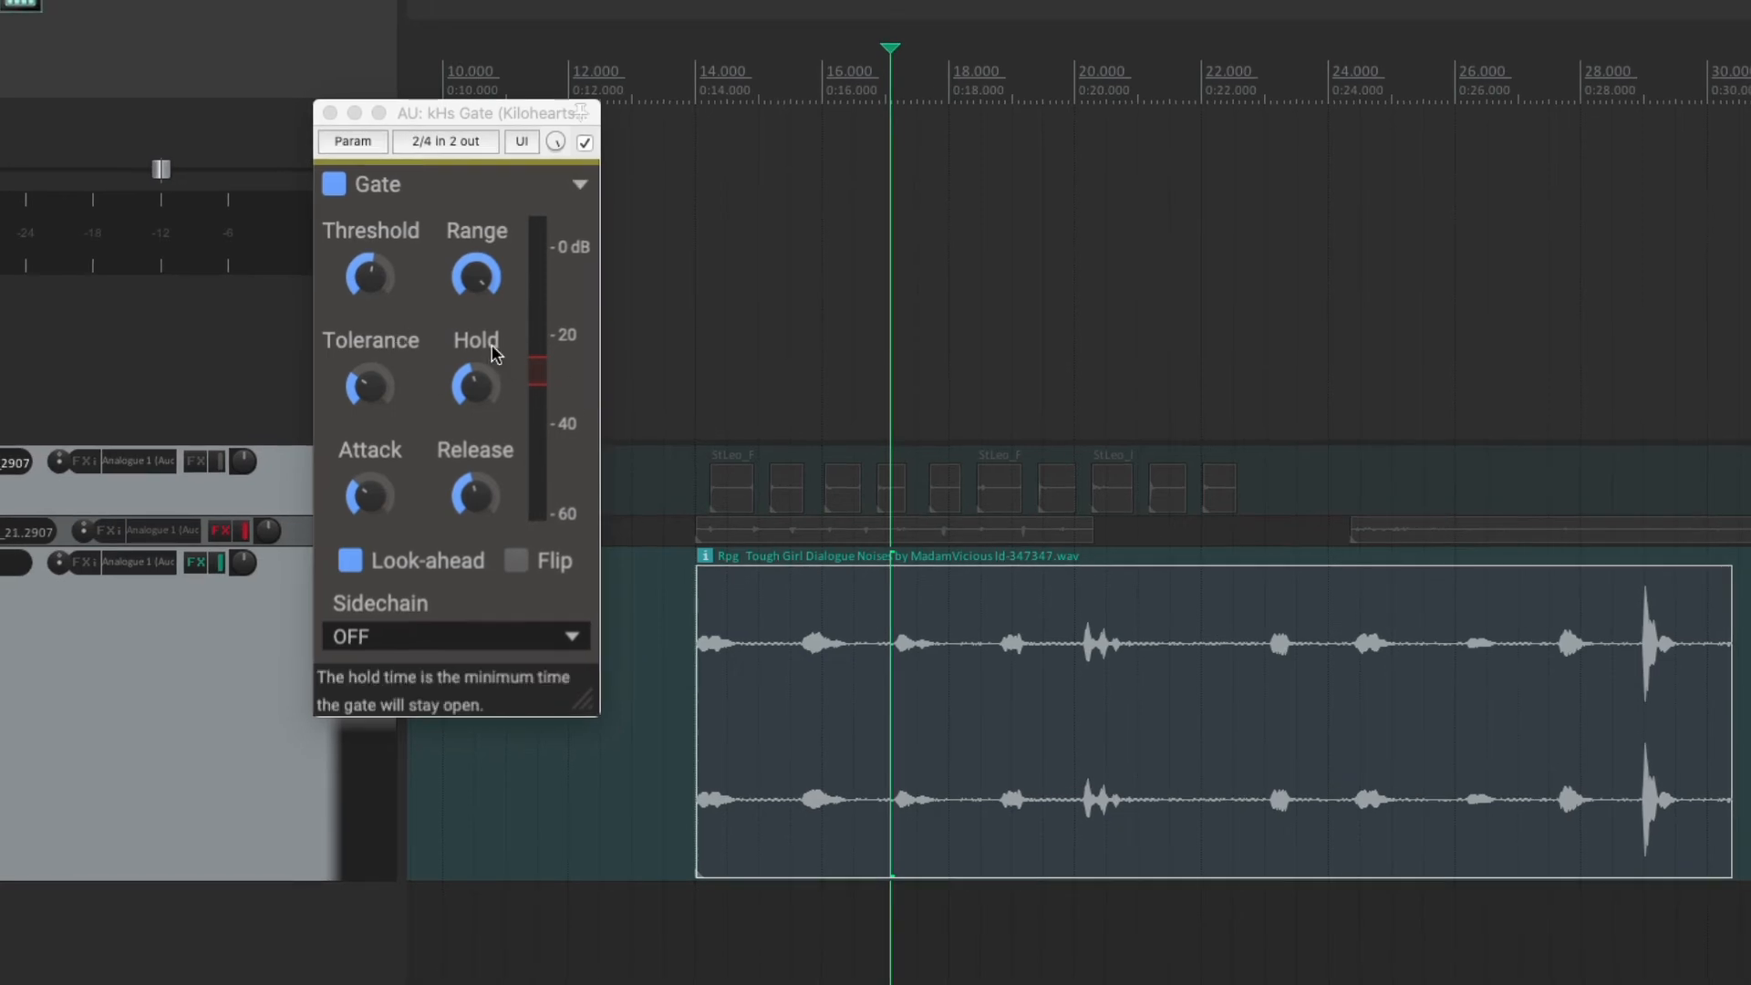
pyautogui.click(381, 287)
pyautogui.moveTo(382, 287); pyautogui.dragTo(381, 288)
pyautogui.press('space')
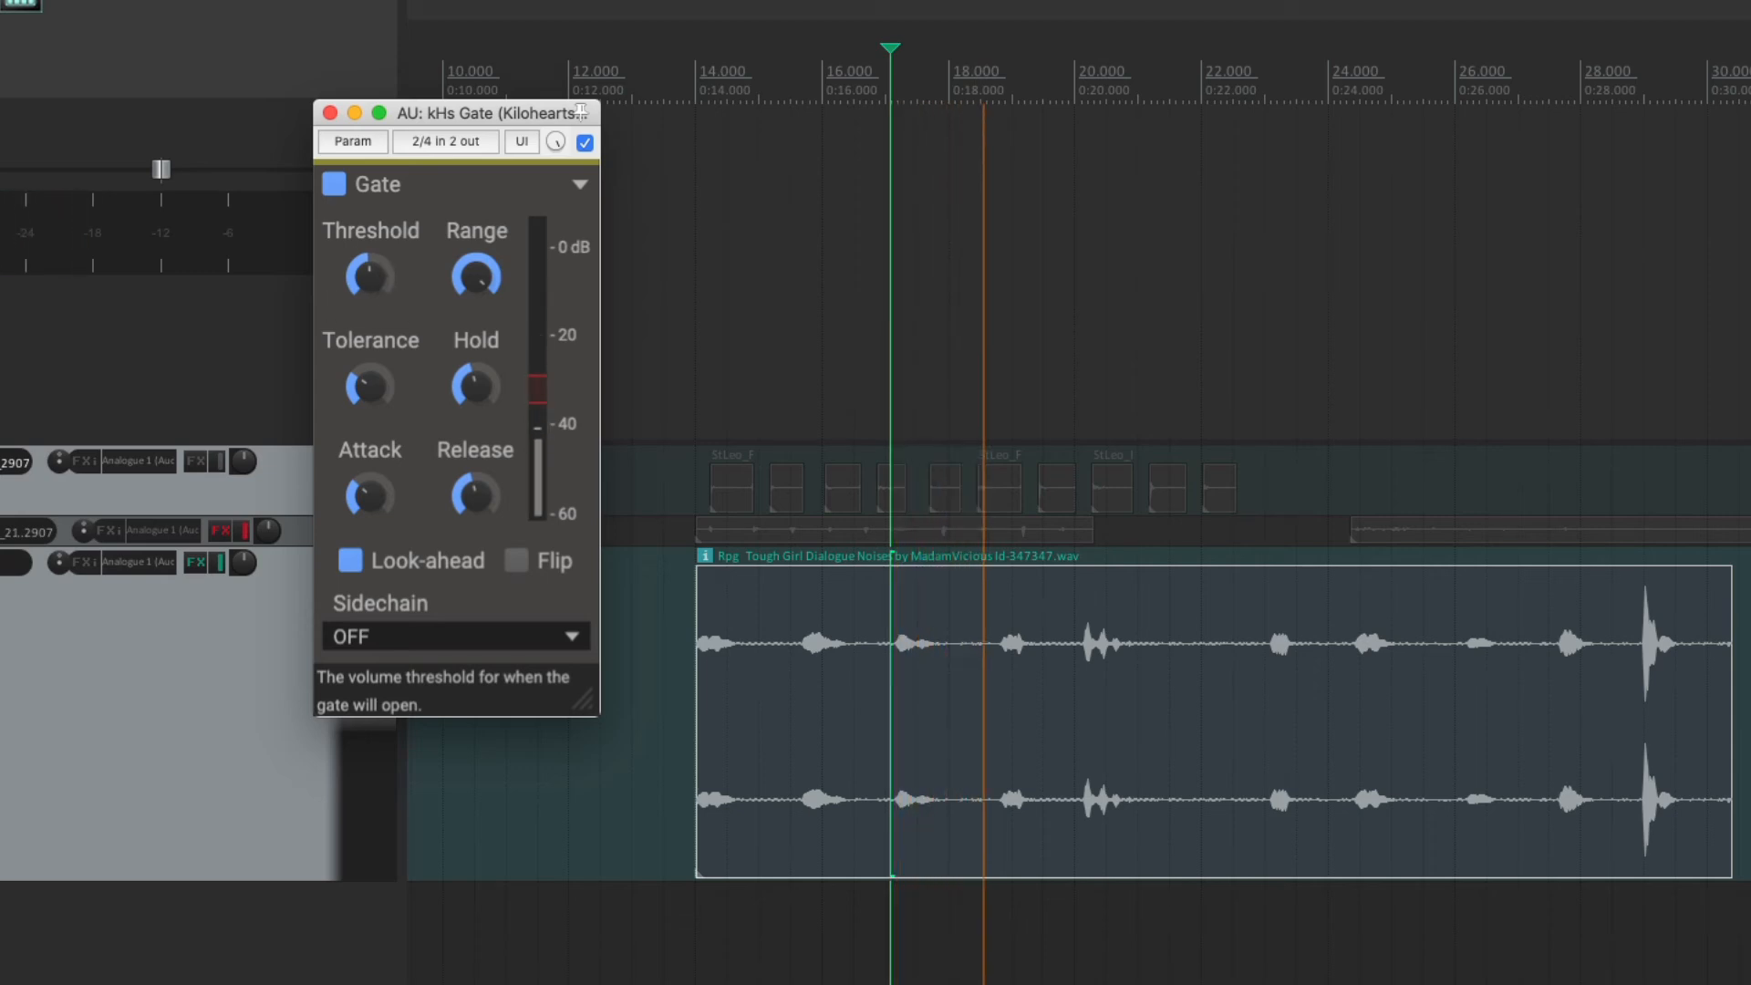
pyautogui.press('space')
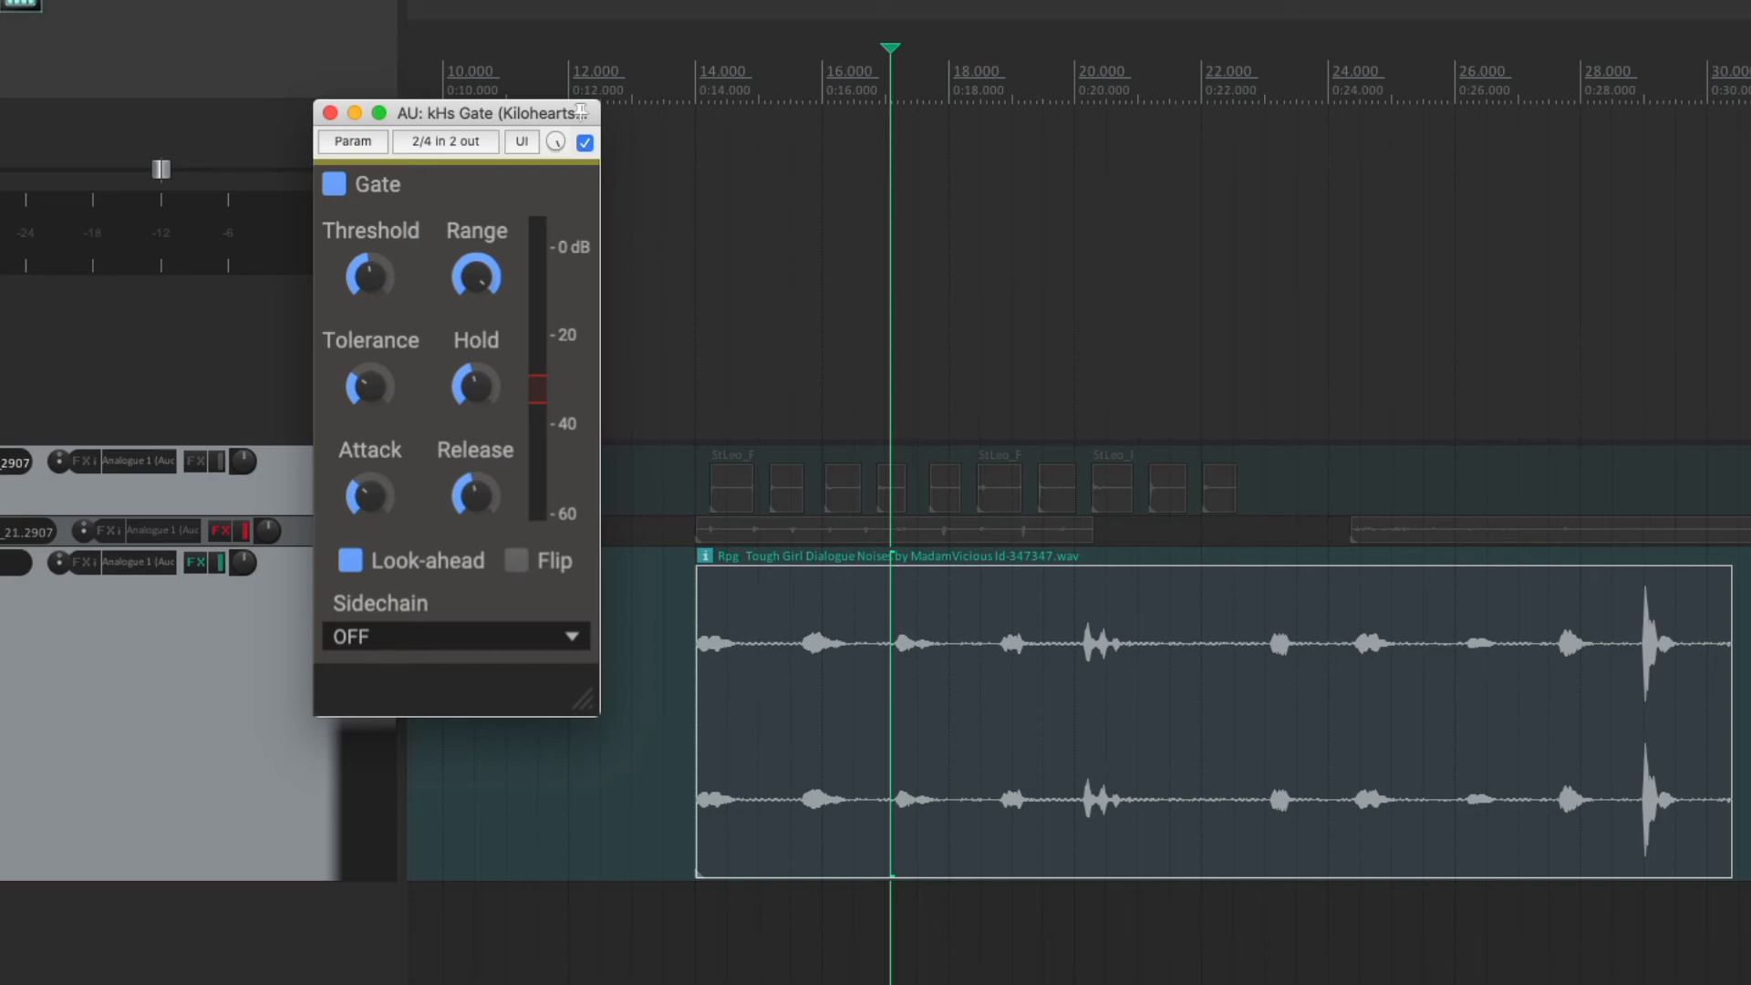
# - Shorten the gate's attack and reduce its range to about 11 dB, replaying after the third dialogue noise
pyautogui.click(929, 716)
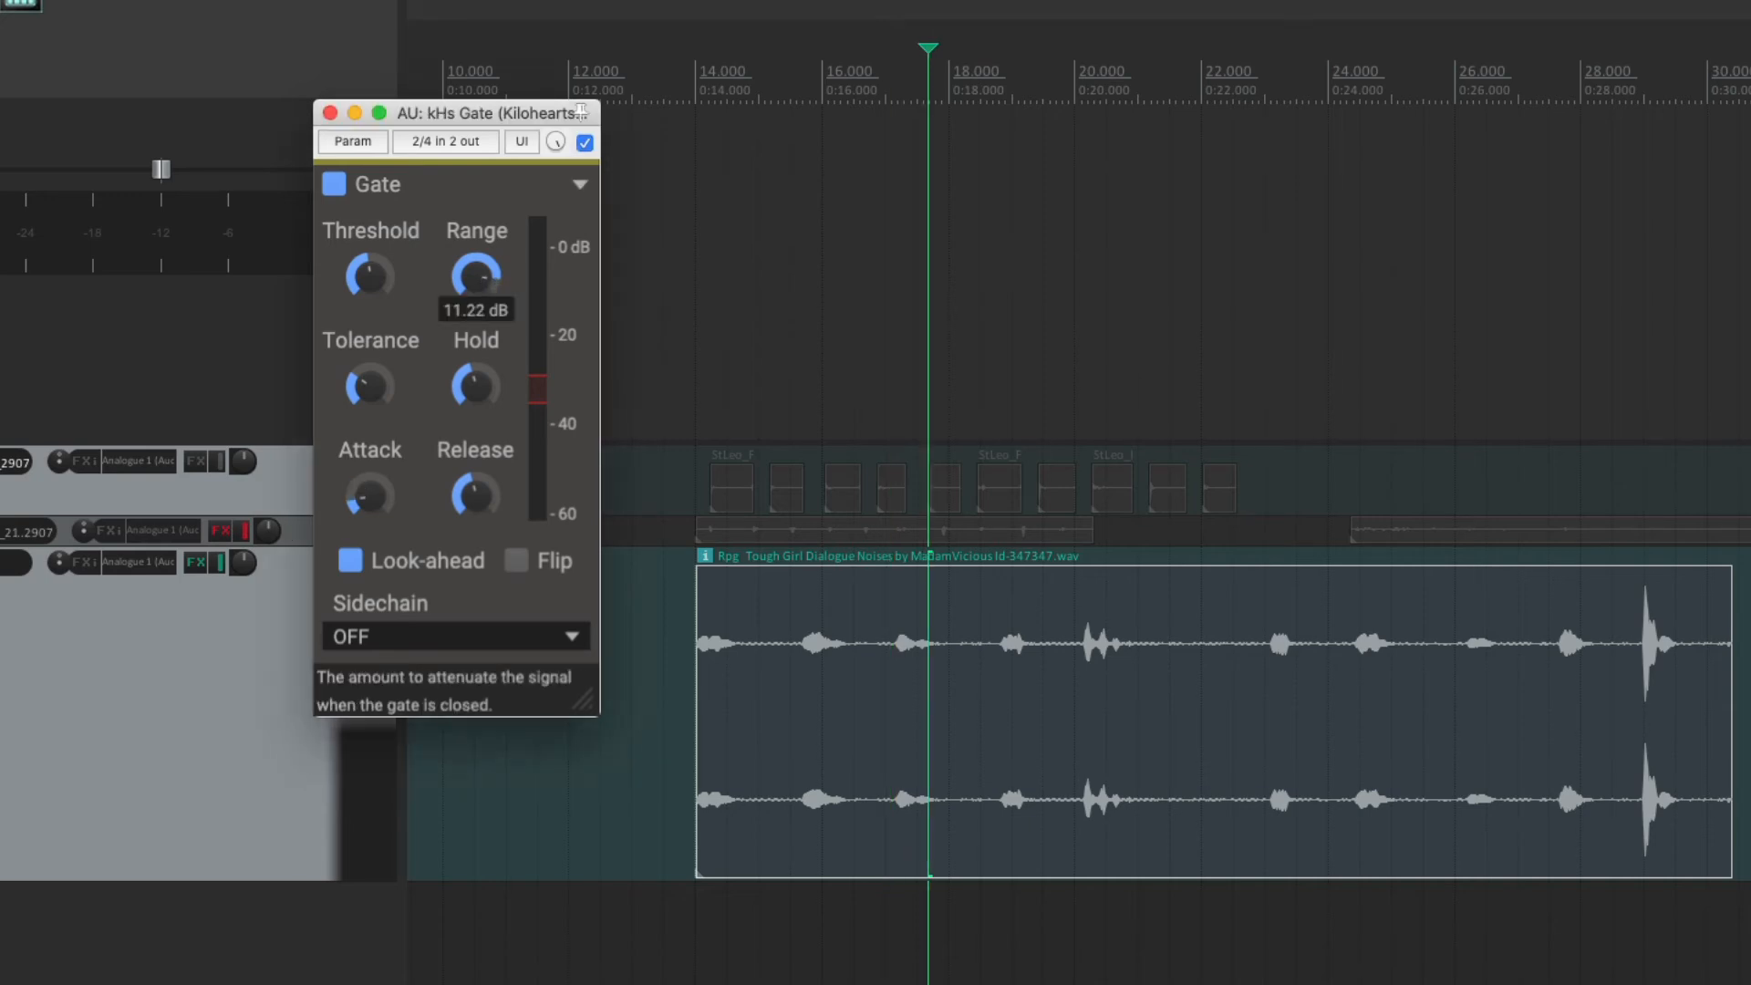
pyautogui.moveTo(477, 277); pyautogui.dragTo(477, 279)
pyautogui.press('space')
pyautogui.press('space')
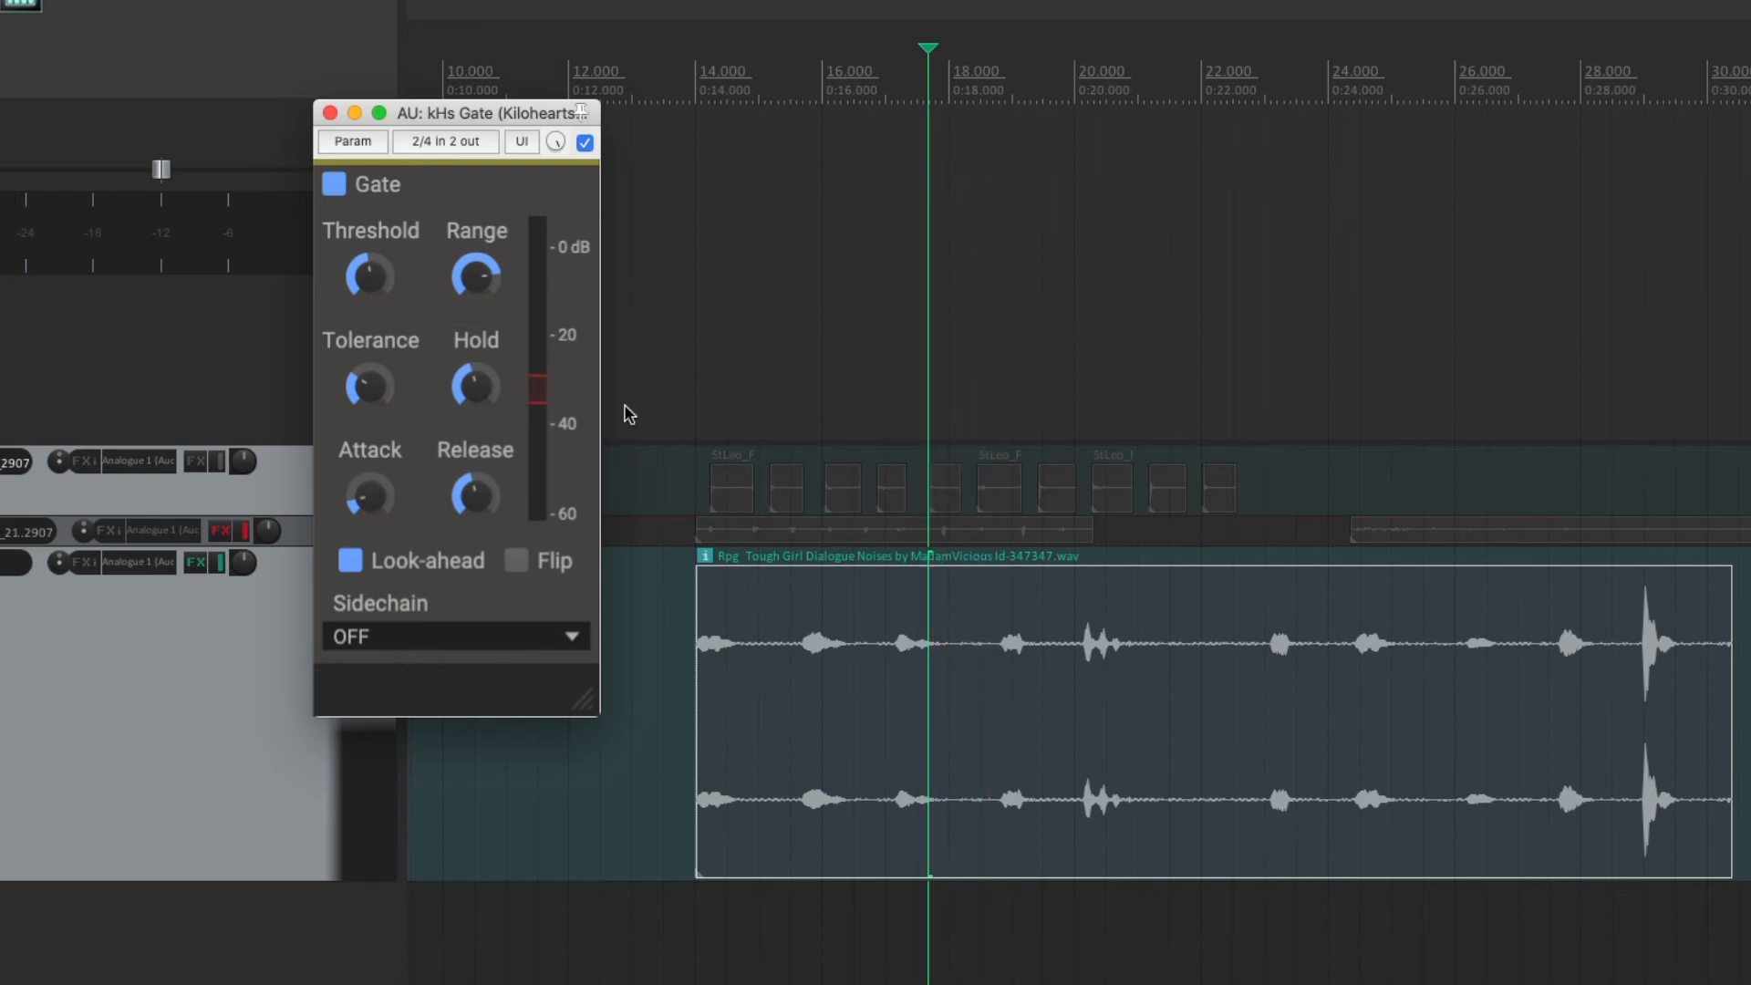
# - Compare the dialogue around the fourth noise with the gate bypassed and enabled
pyautogui.click(585, 142)
pyautogui.press('space')
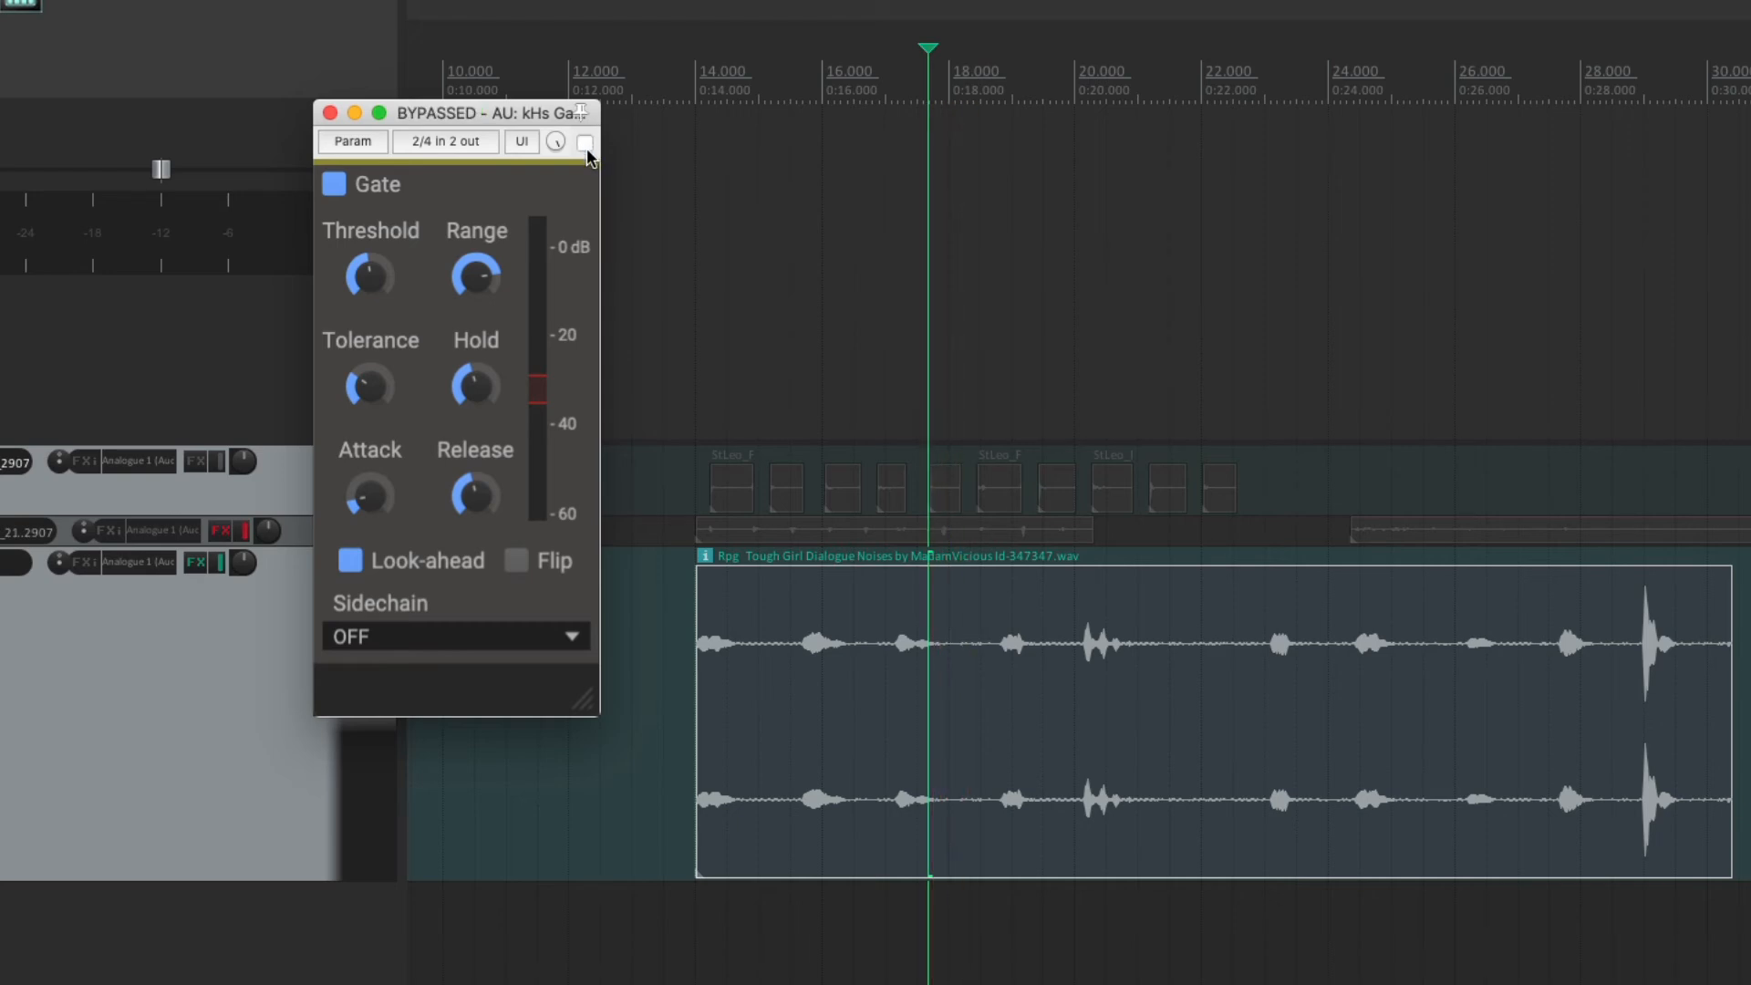
pyautogui.click(585, 142)
pyautogui.press('space')
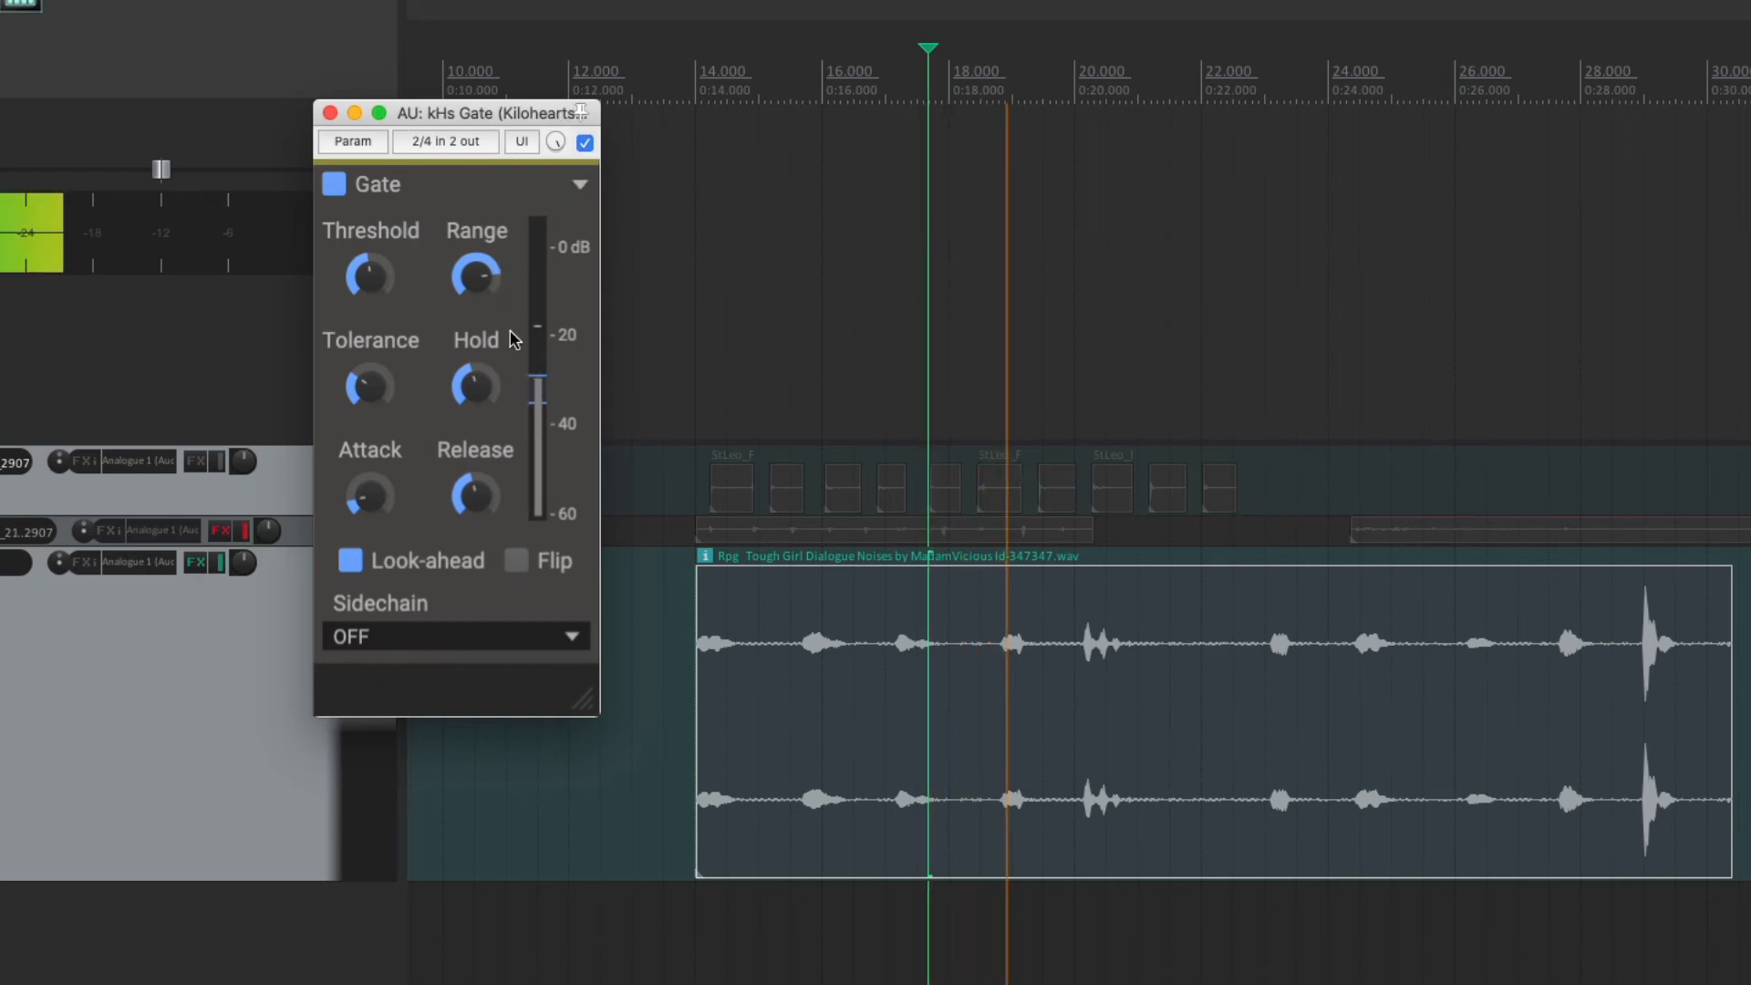
pyautogui.press('space')
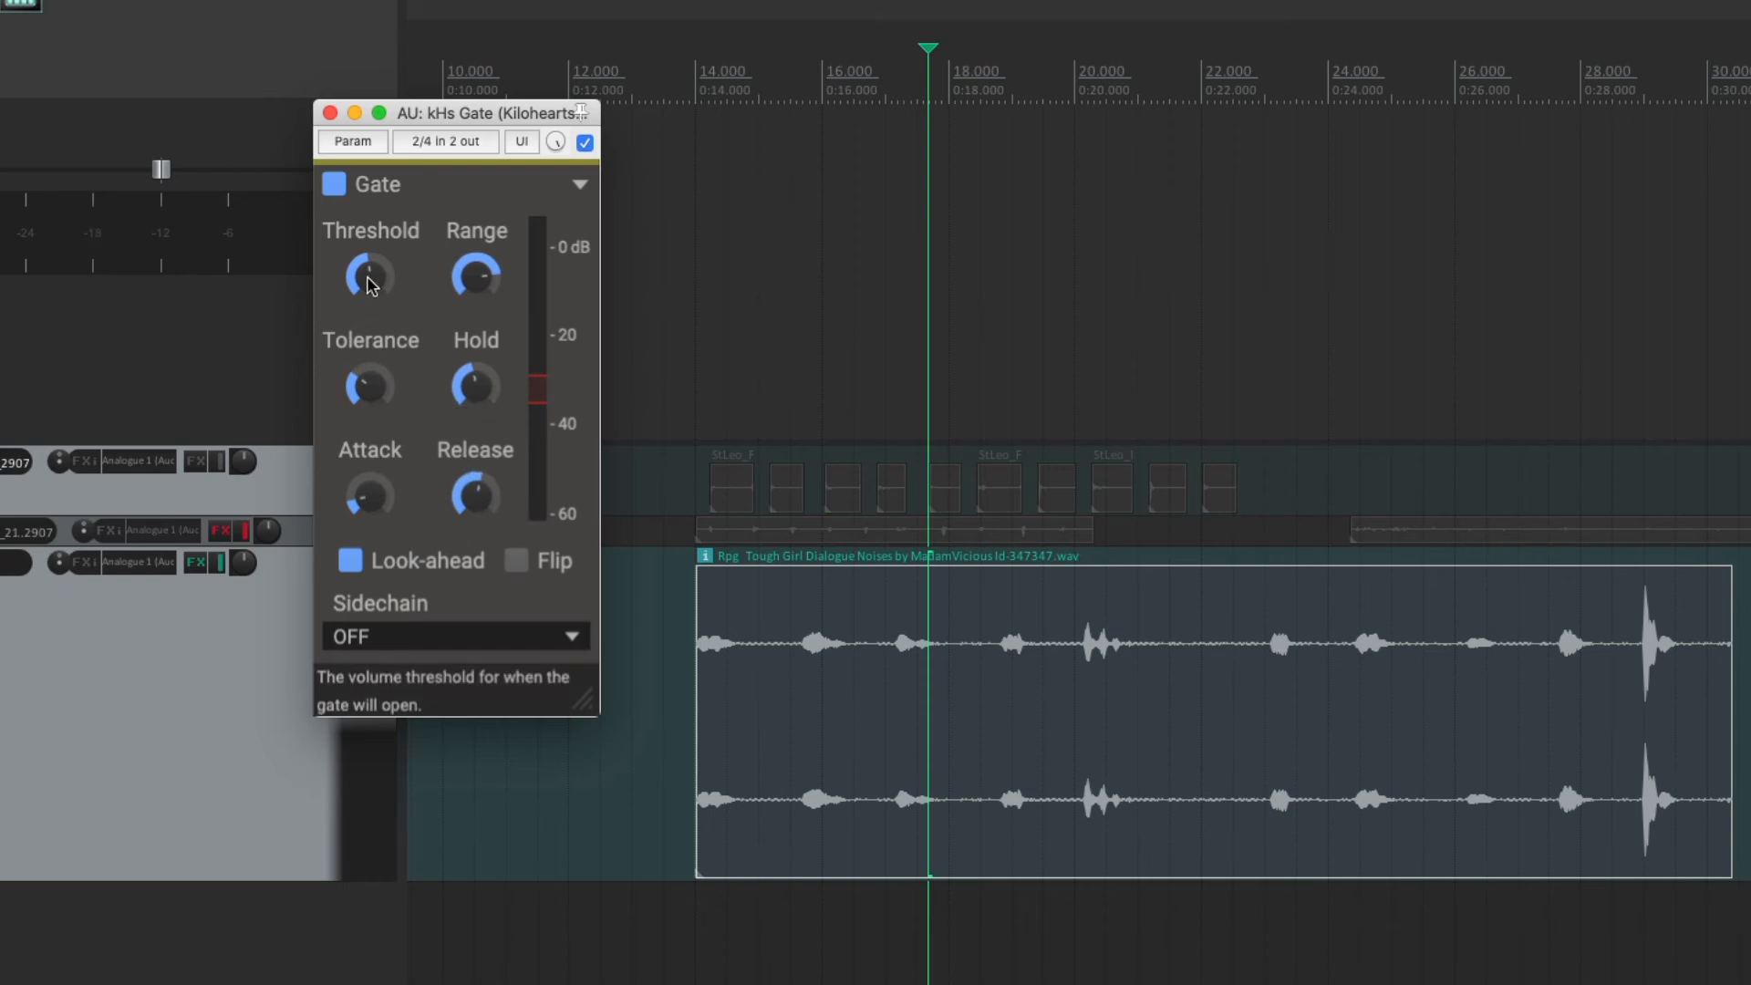
# - Lengthen the gate's release and lower its threshold, then replay the fourth dialogue noise
pyautogui.moveTo(367, 276); pyautogui.dragTo(355, 302)
pyautogui.press('space')
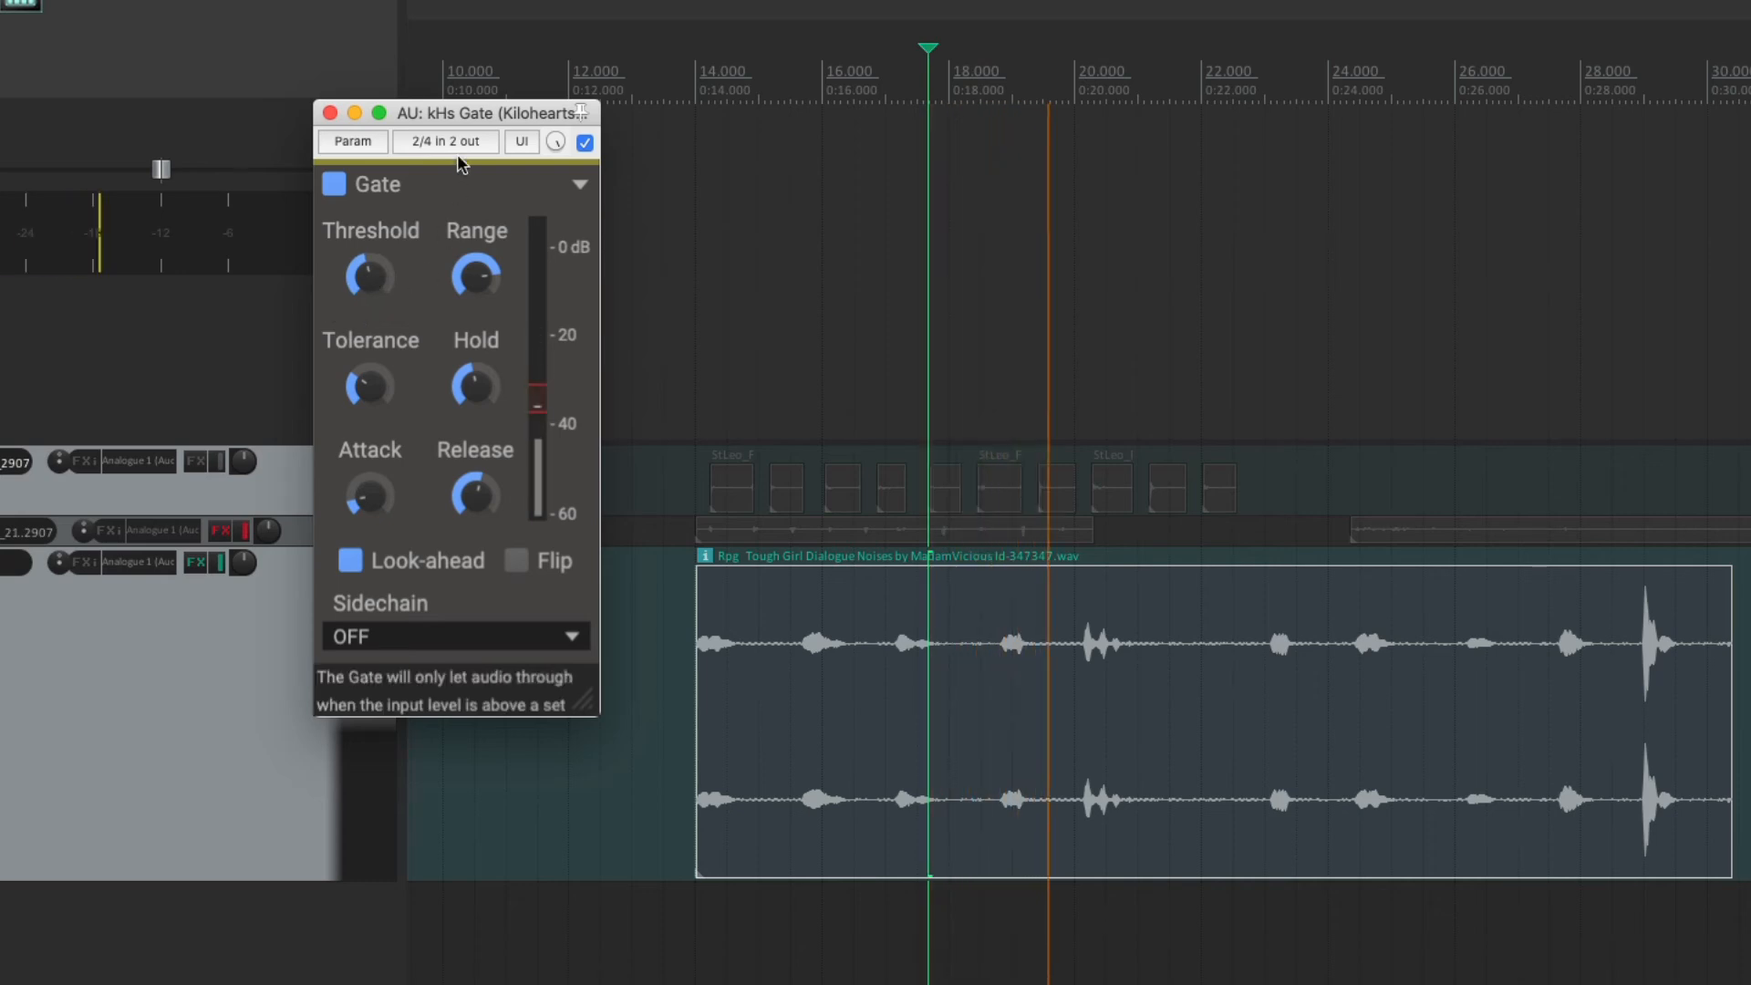
pyautogui.press('space')
# - Compare the adjusted gate bypassed and enabled, playing from just before the fourth dialogue noise
pyautogui.click(585, 142)
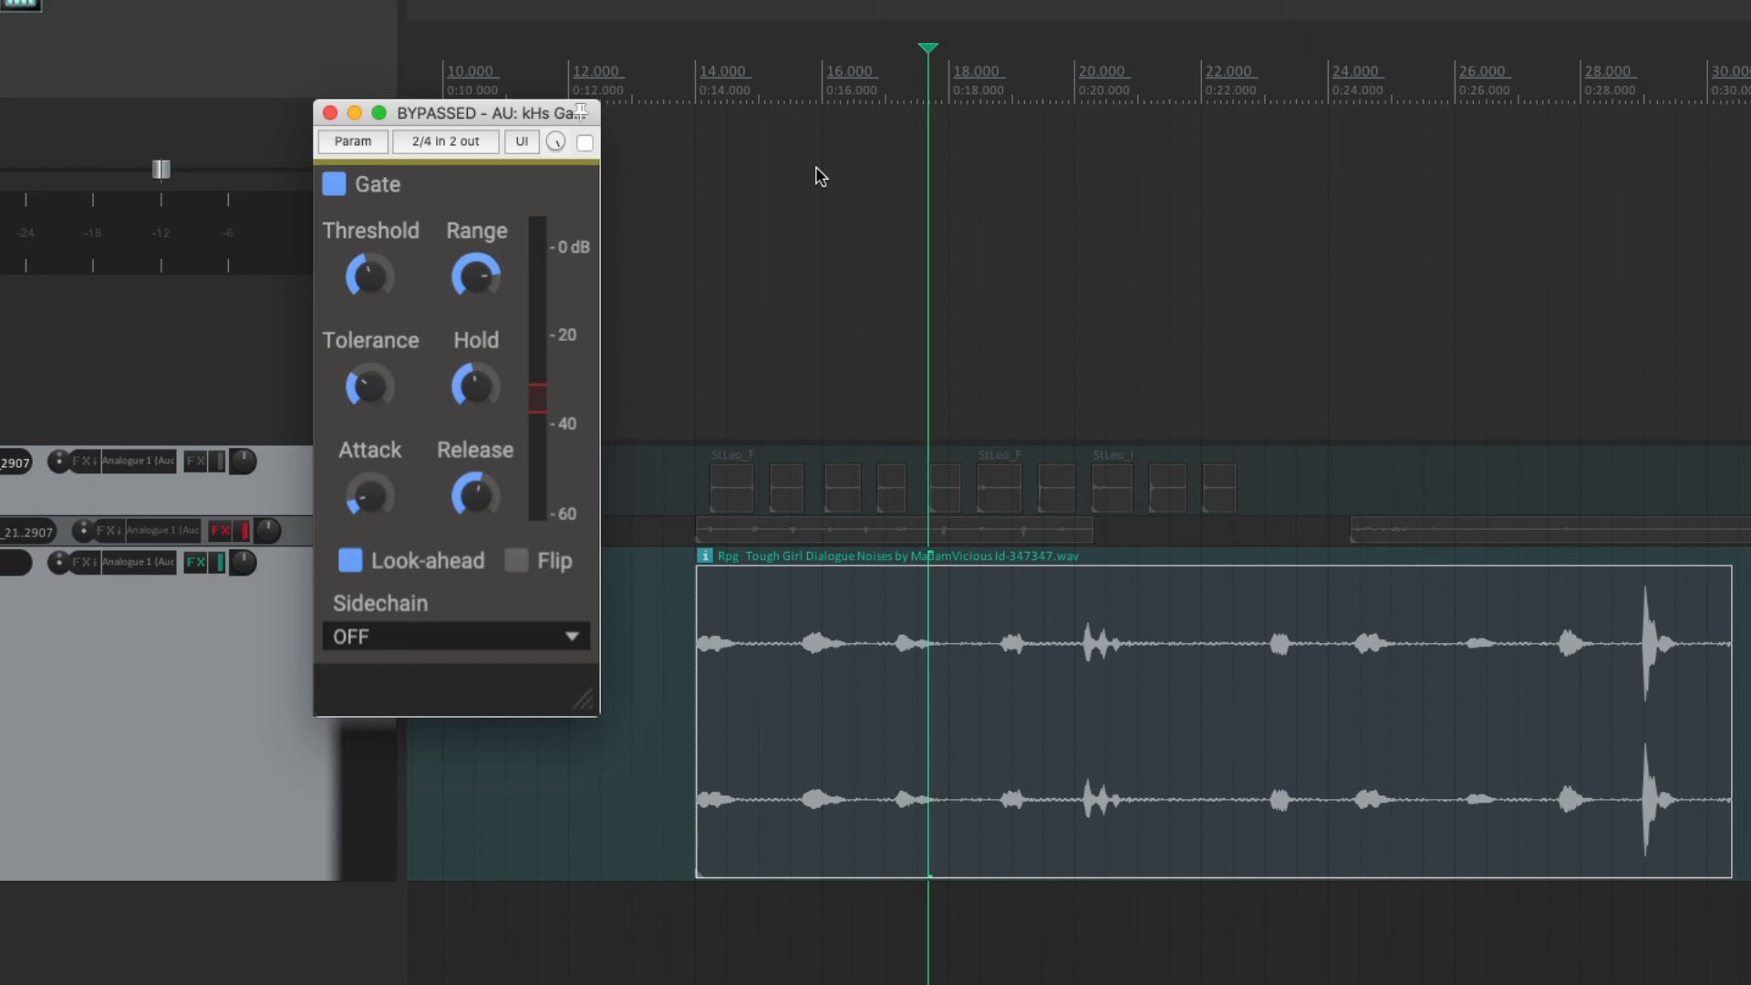
pyautogui.click(964, 73)
pyautogui.press('space')
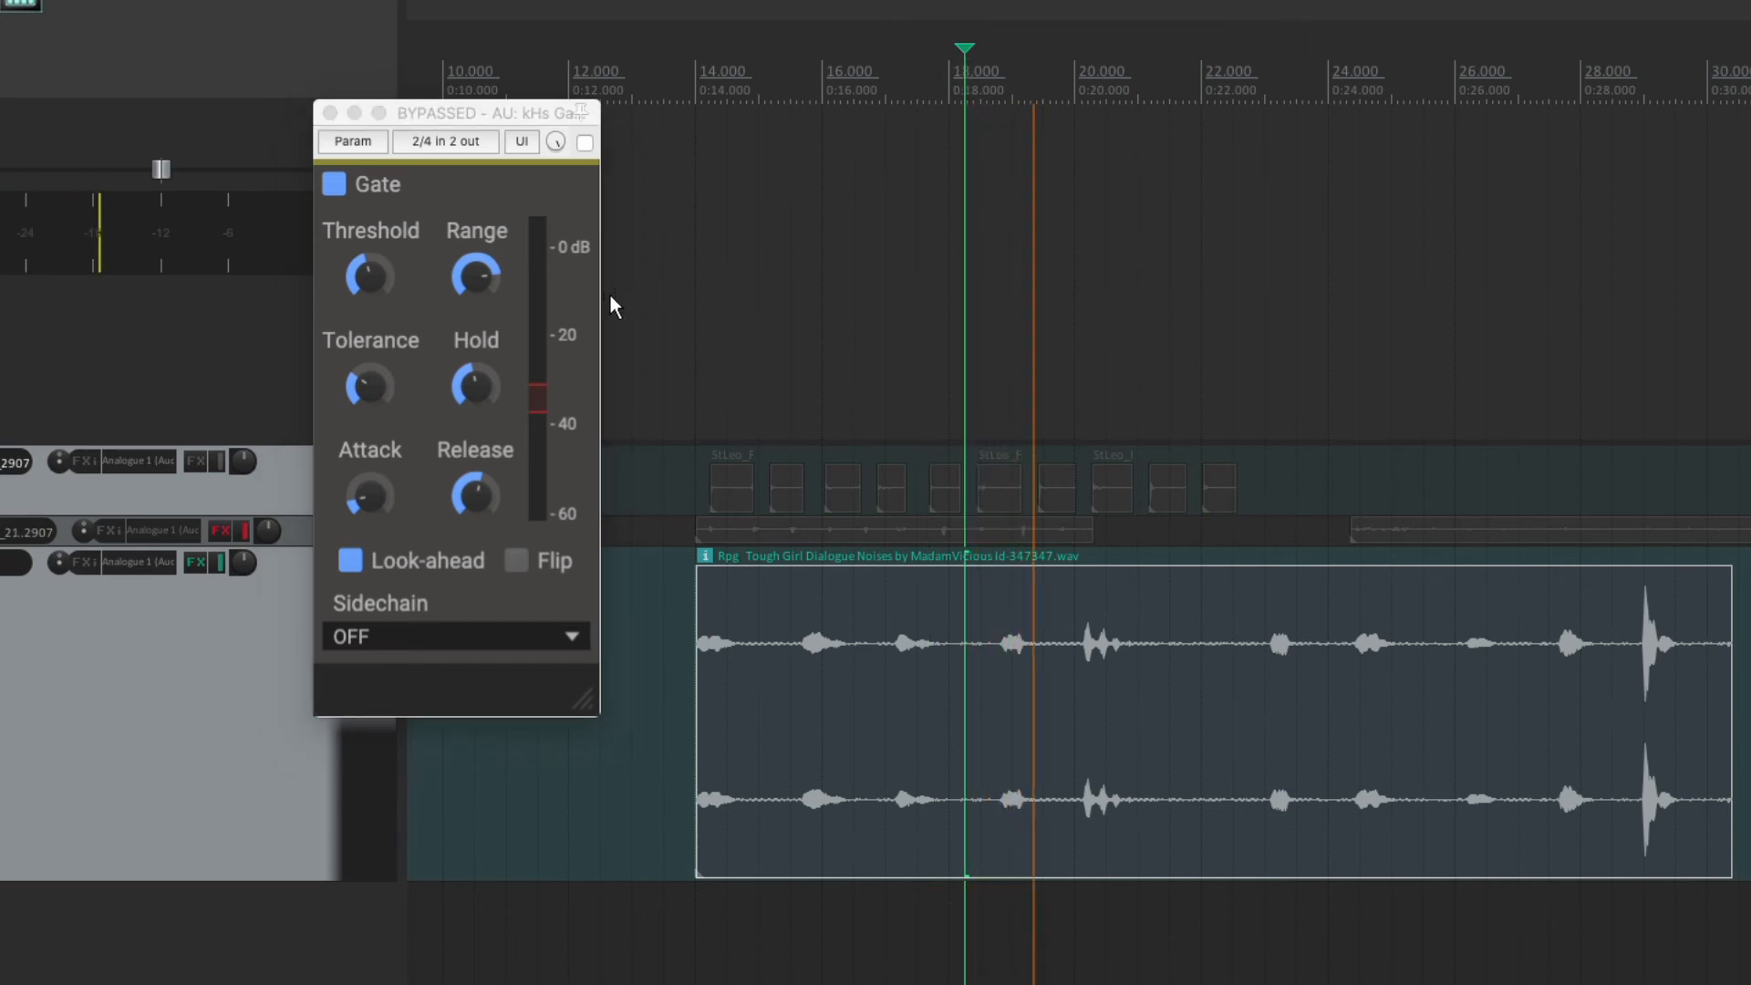
pyautogui.click(585, 143)
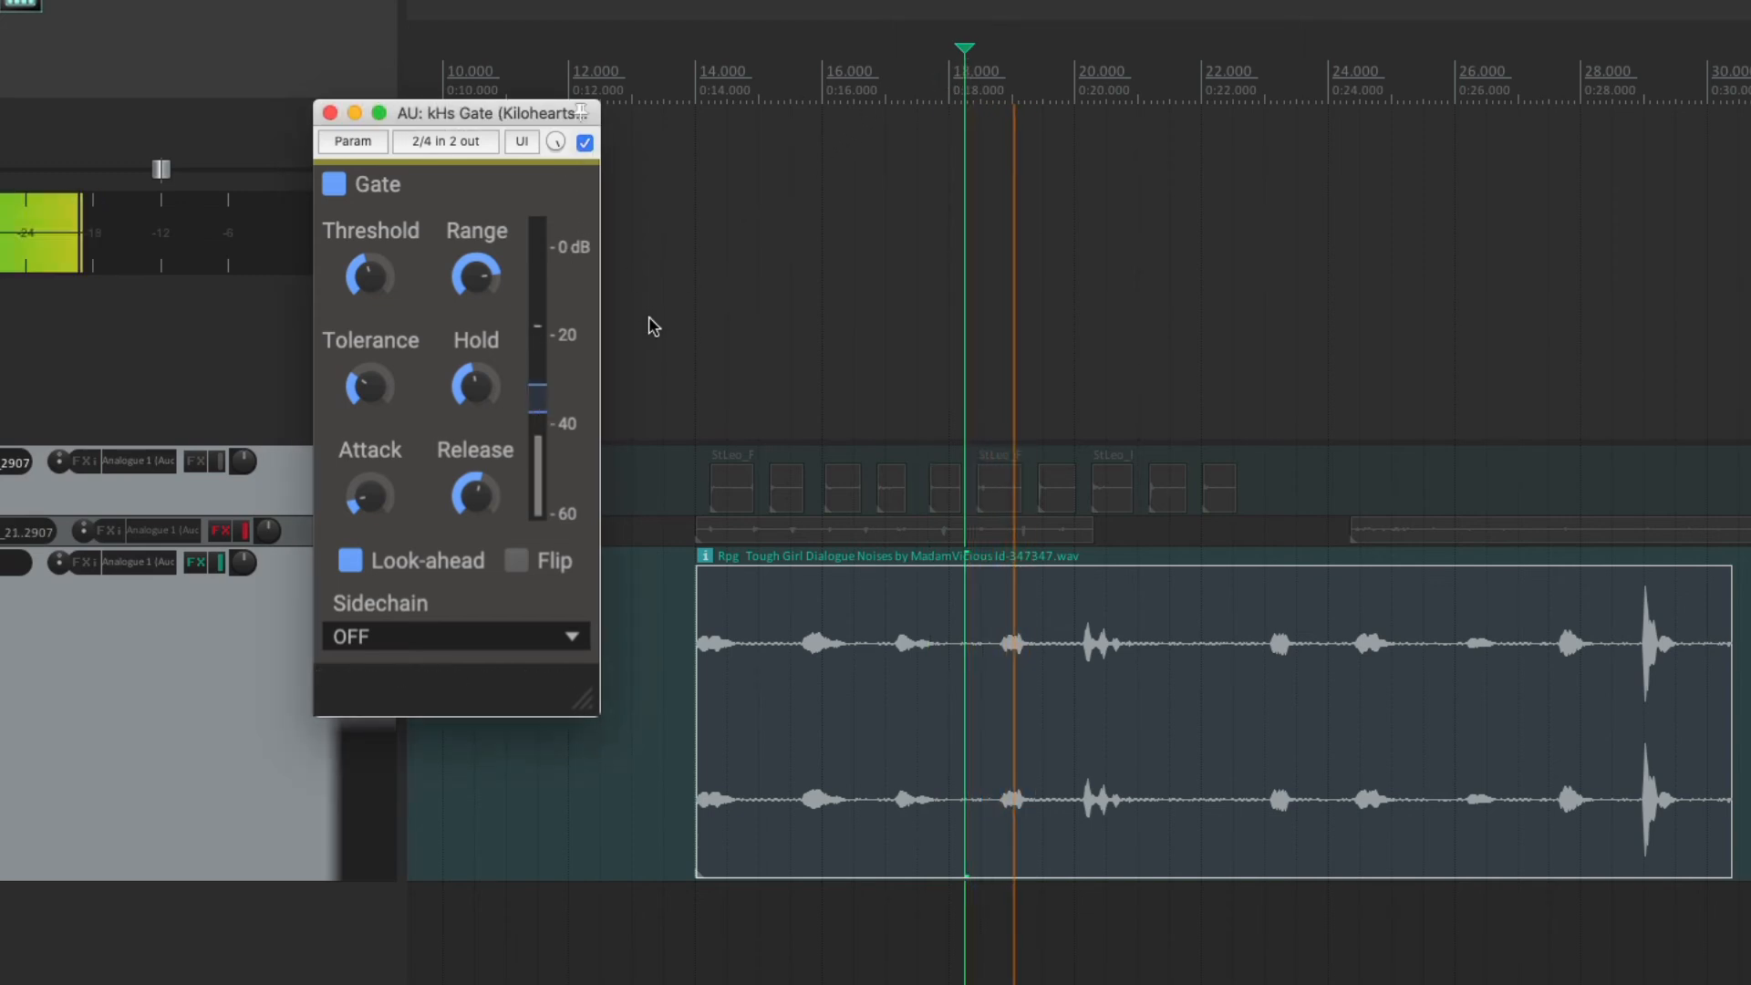
pyautogui.press('space')
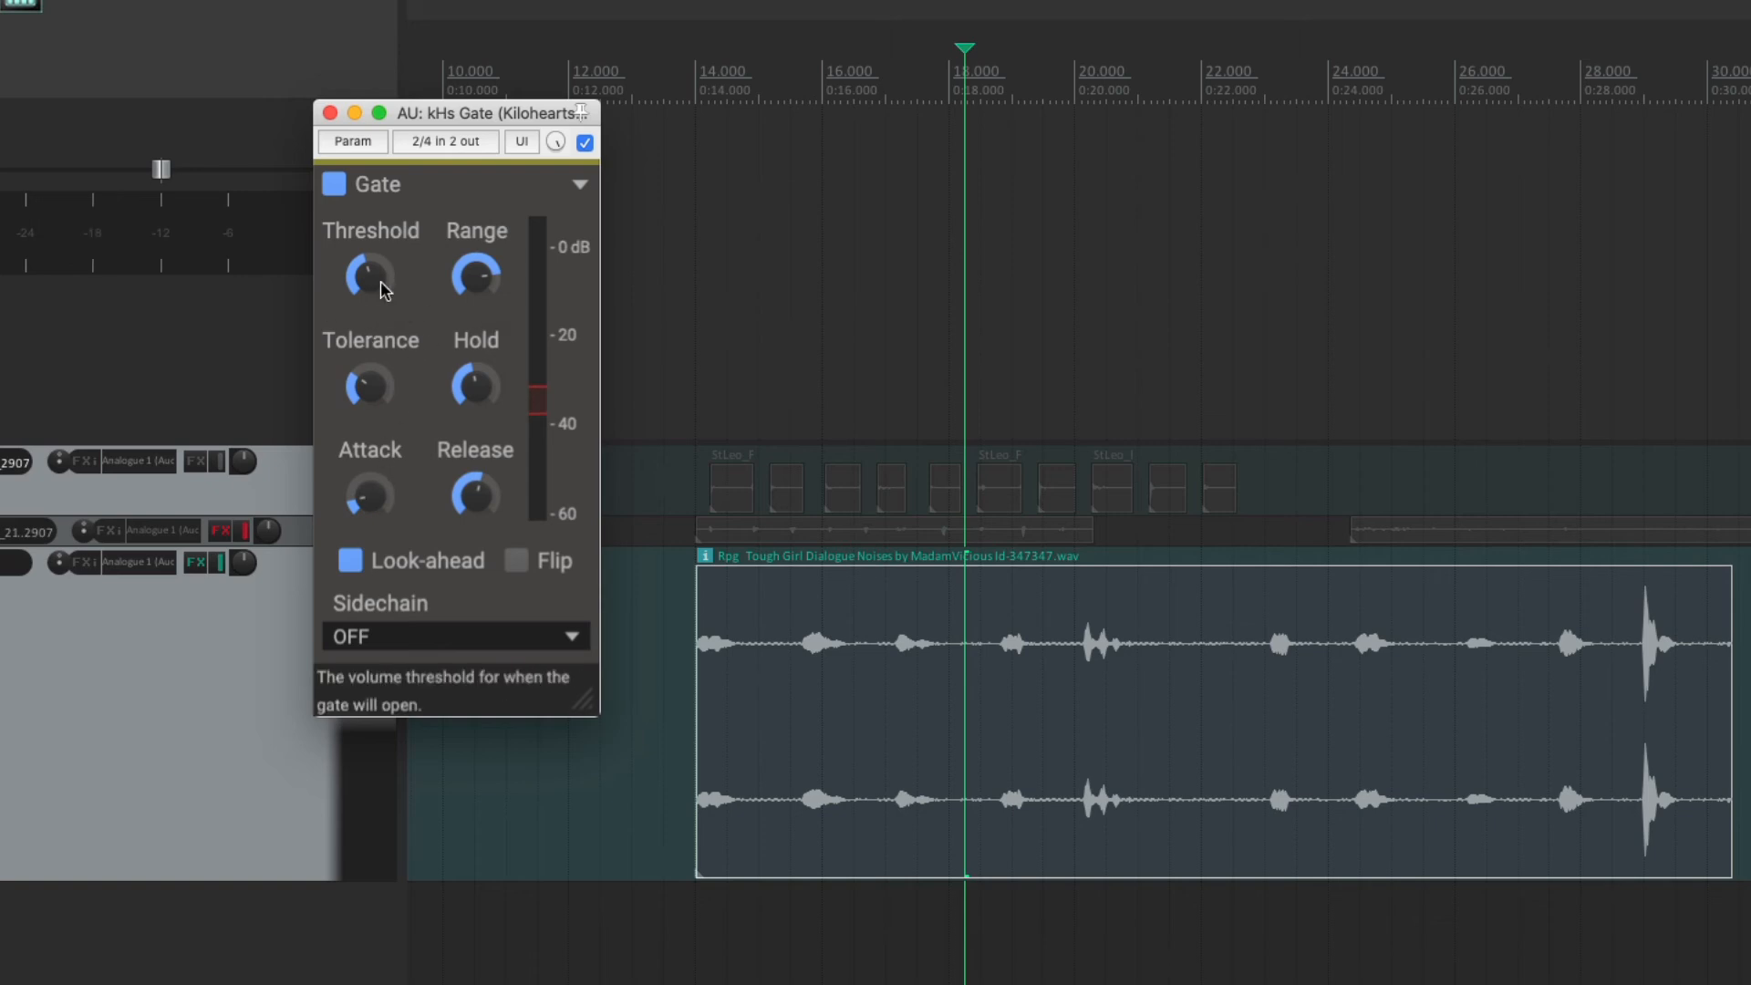
# - Lower the dialogue gate's threshold a little further and replay from the same position
pyautogui.moveTo(380, 281); pyautogui.dragTo(380, 296)
pyautogui.press('space')
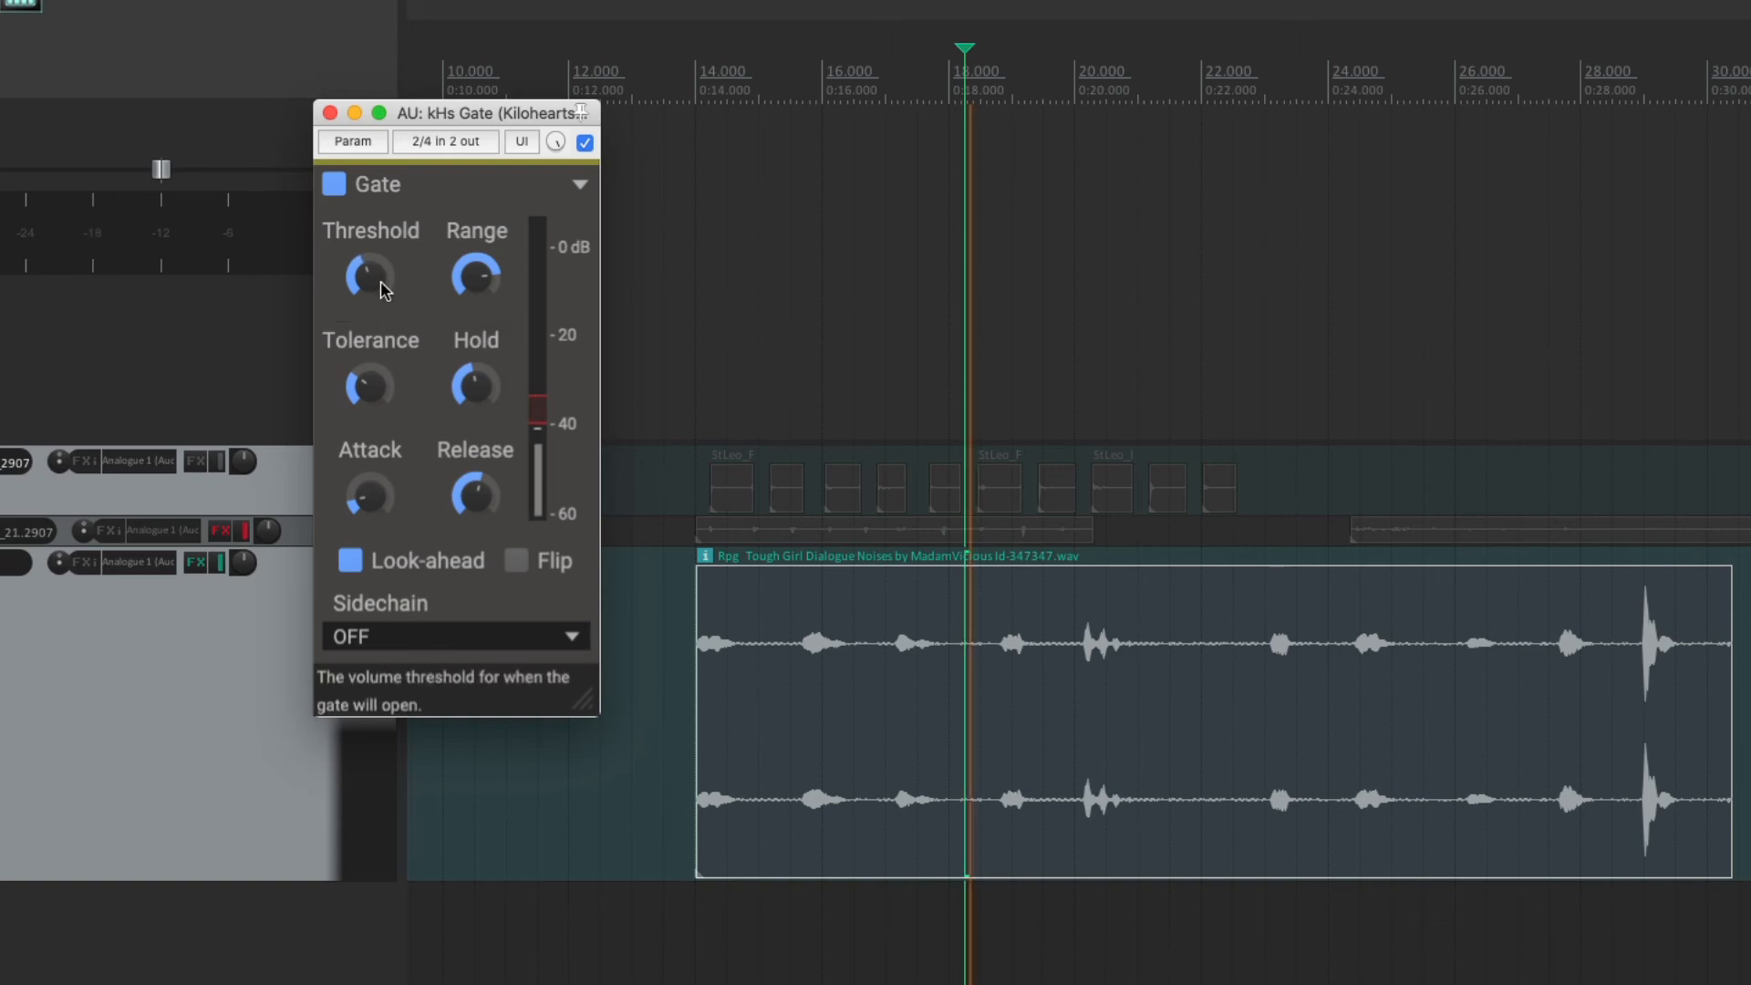
# - Lower the dialogue gate's threshold to -35.17 dB and replay from just before the fourth noise
pyautogui.press('space')
pyautogui.moveTo(374, 278); pyautogui.dragTo(370, 281)
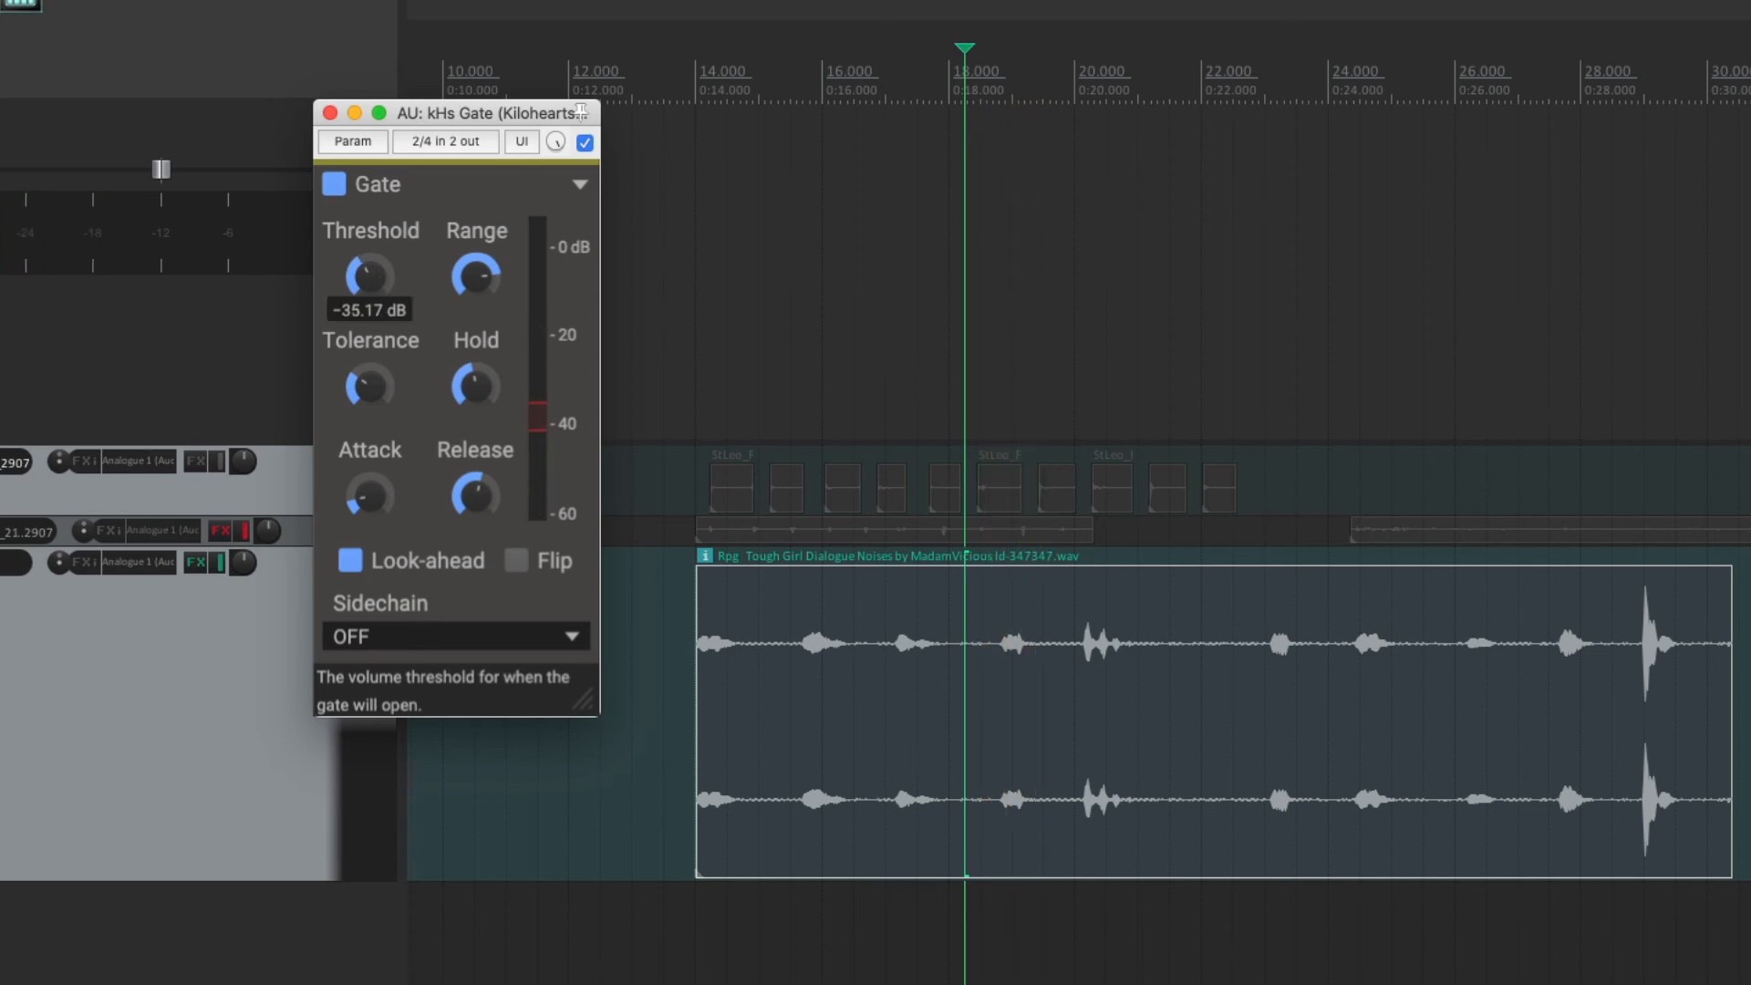
pyautogui.press('space')
pyautogui.press('space')
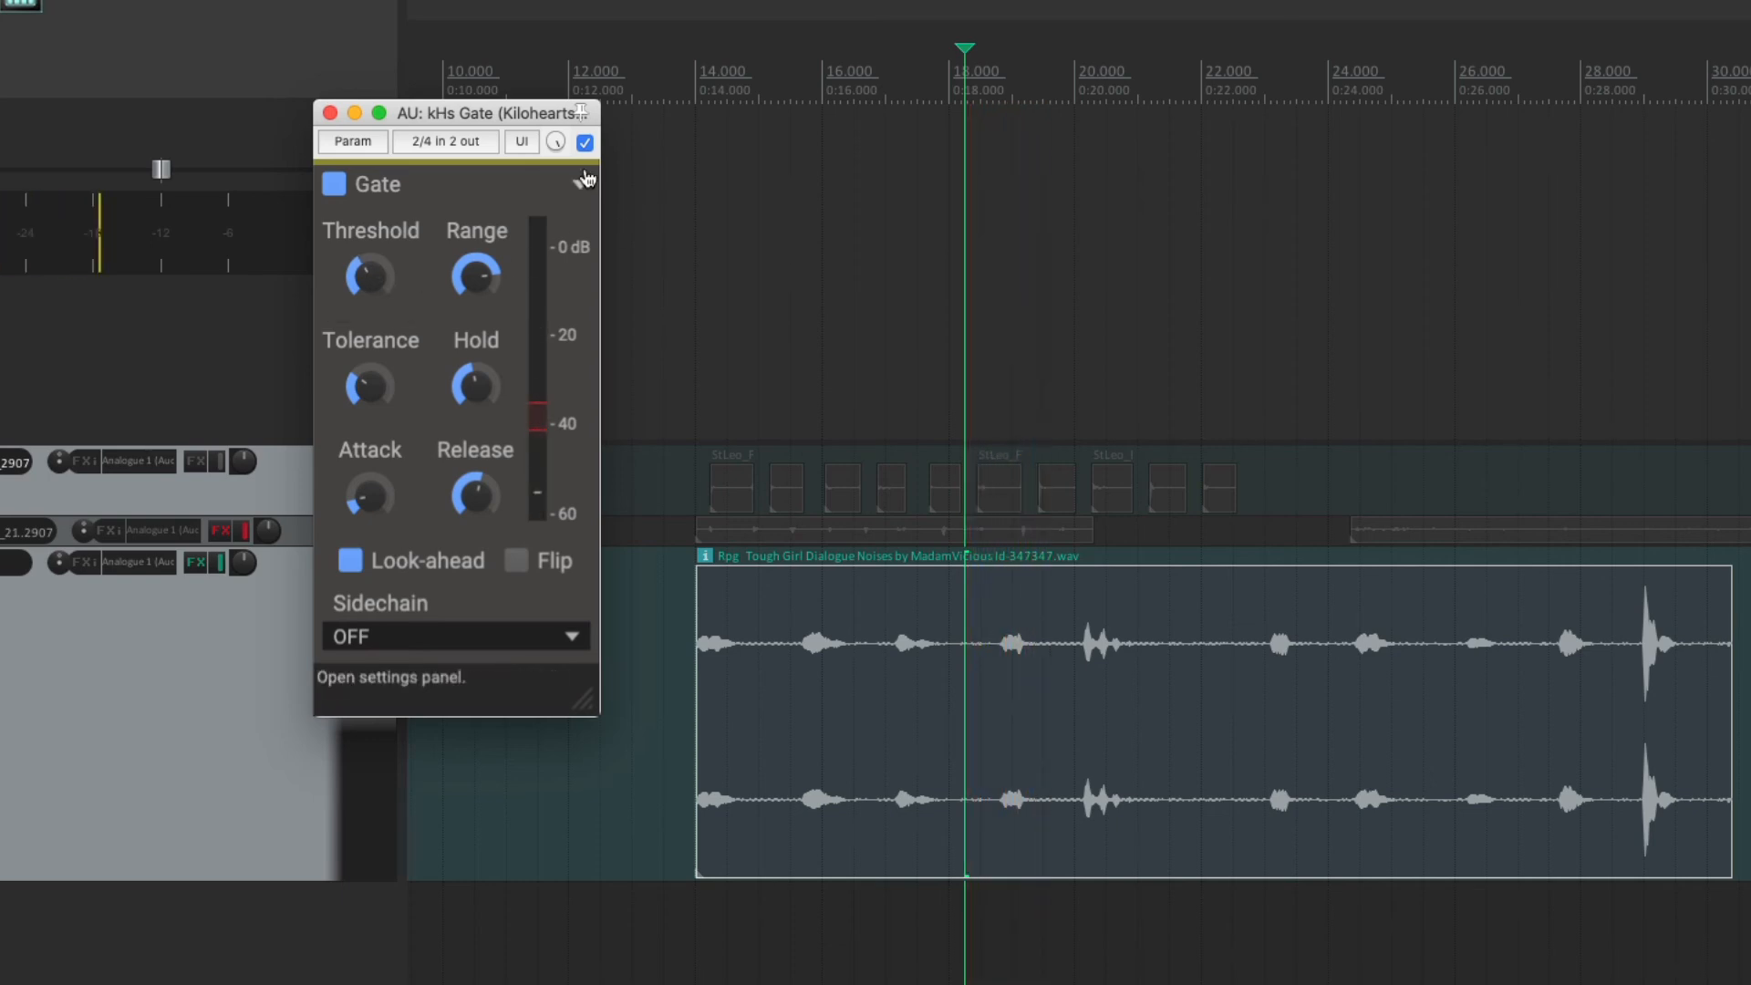
# - Compare the dialogue with the gate bypassed and enabled at the new threshold
pyautogui.click(585, 141)
pyautogui.press('space')
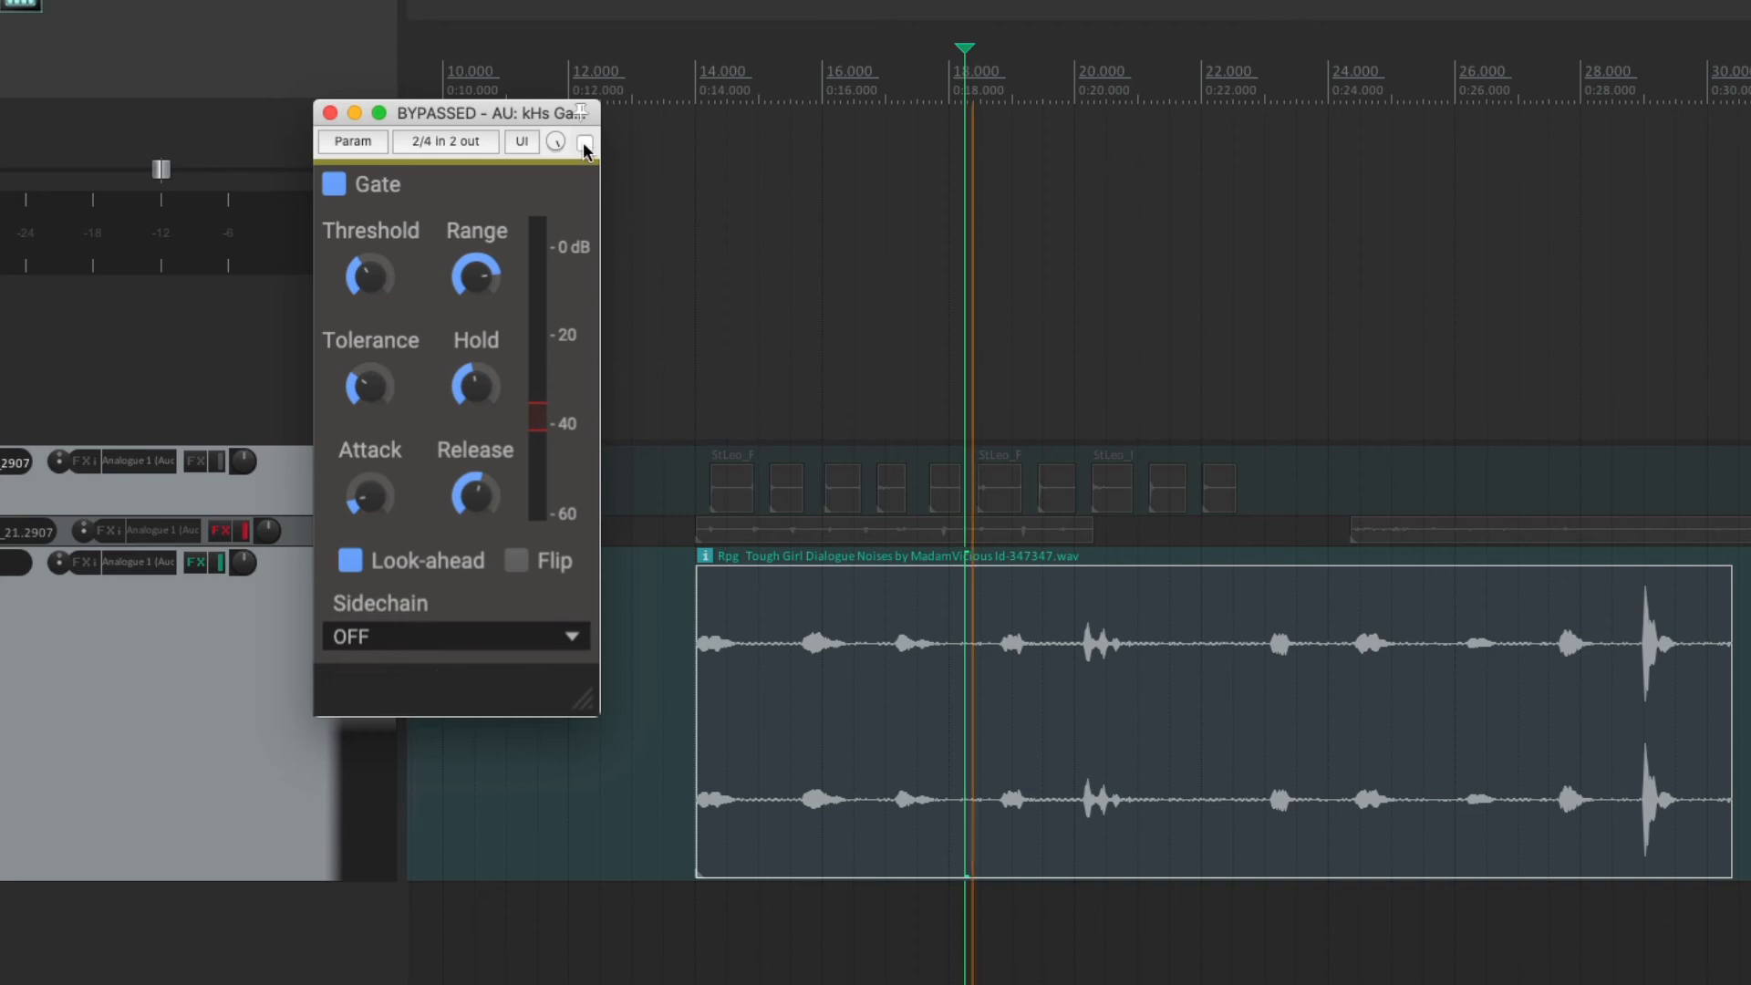
pyautogui.click(585, 141)
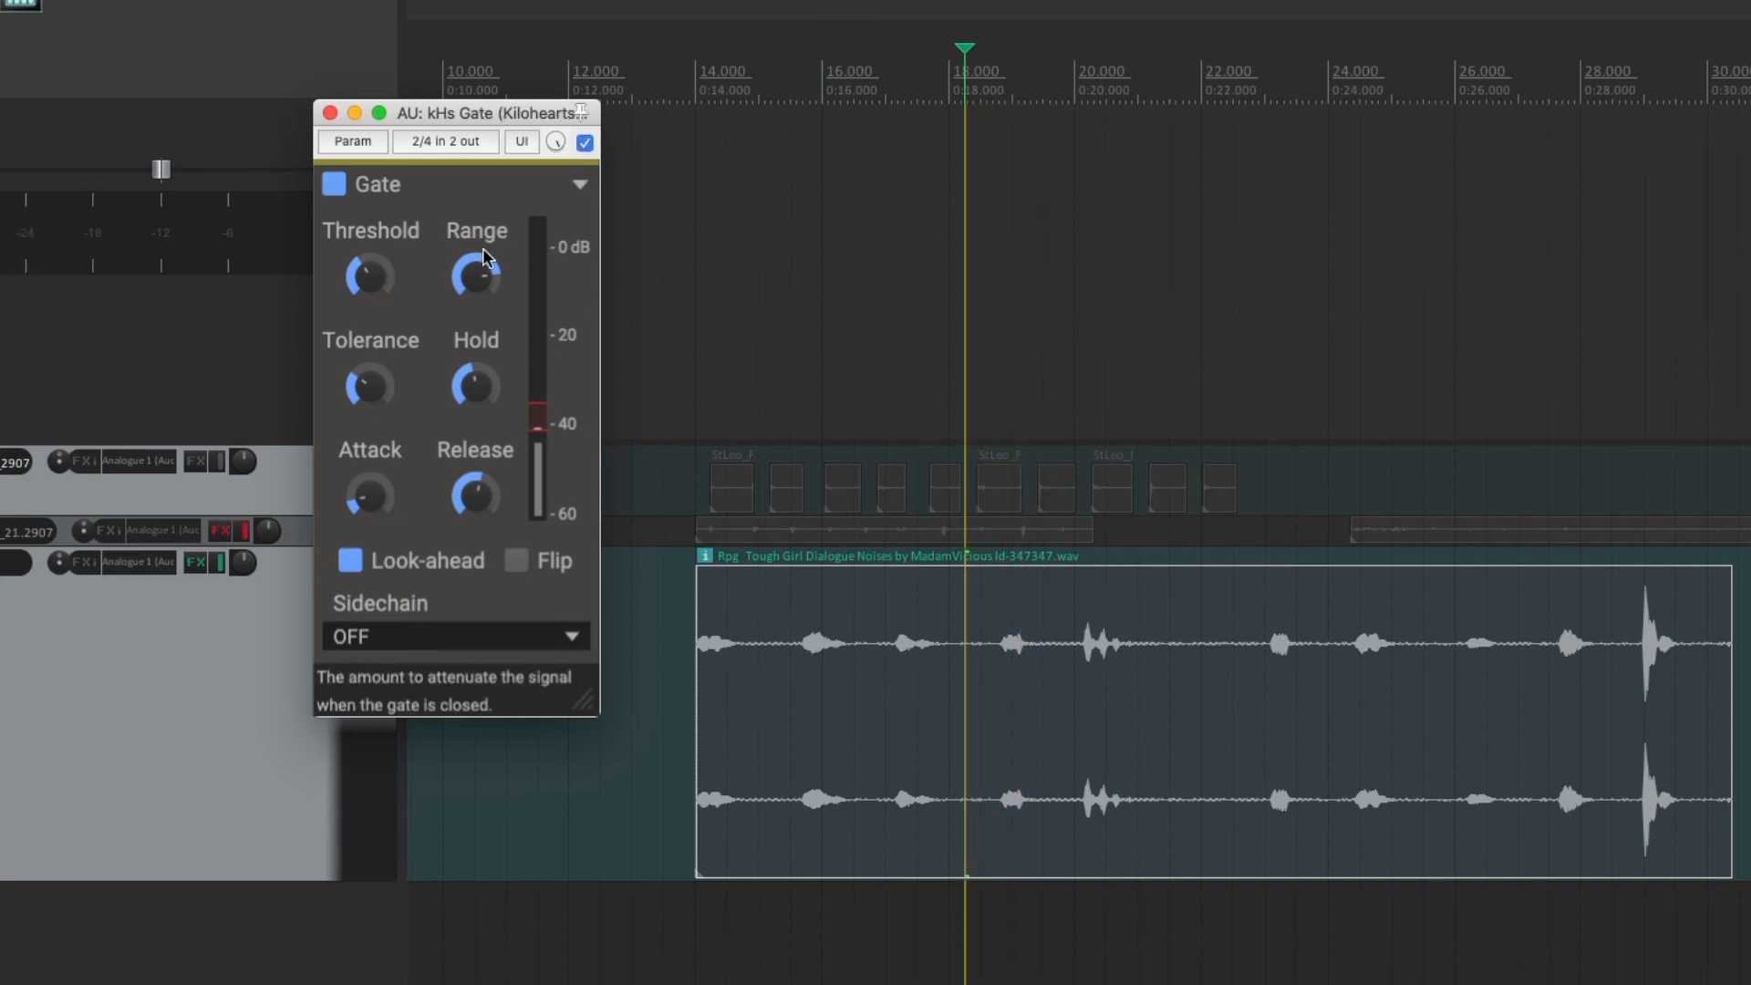
pyautogui.press('space')
# - Raise the gate's range slightly and replay the fourth dialogue noise, moving the playback start closer to it
pyautogui.click(486, 278)
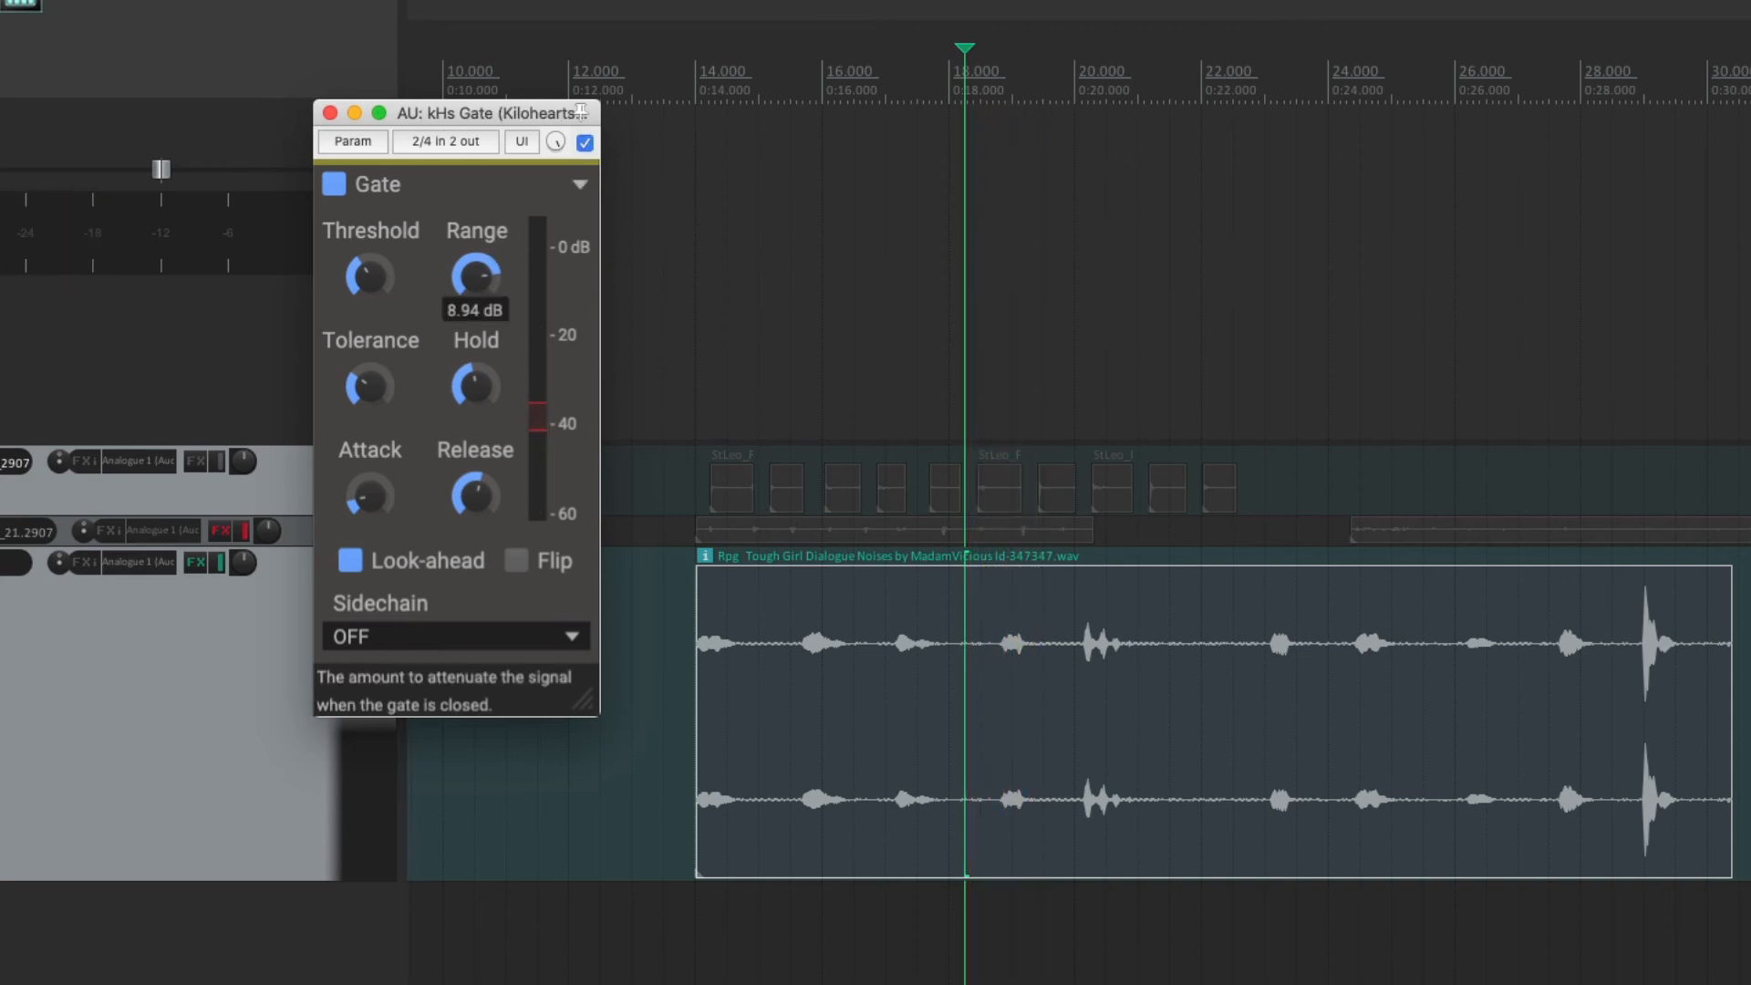
pyautogui.moveTo(476, 277); pyautogui.dragTo(475, 271)
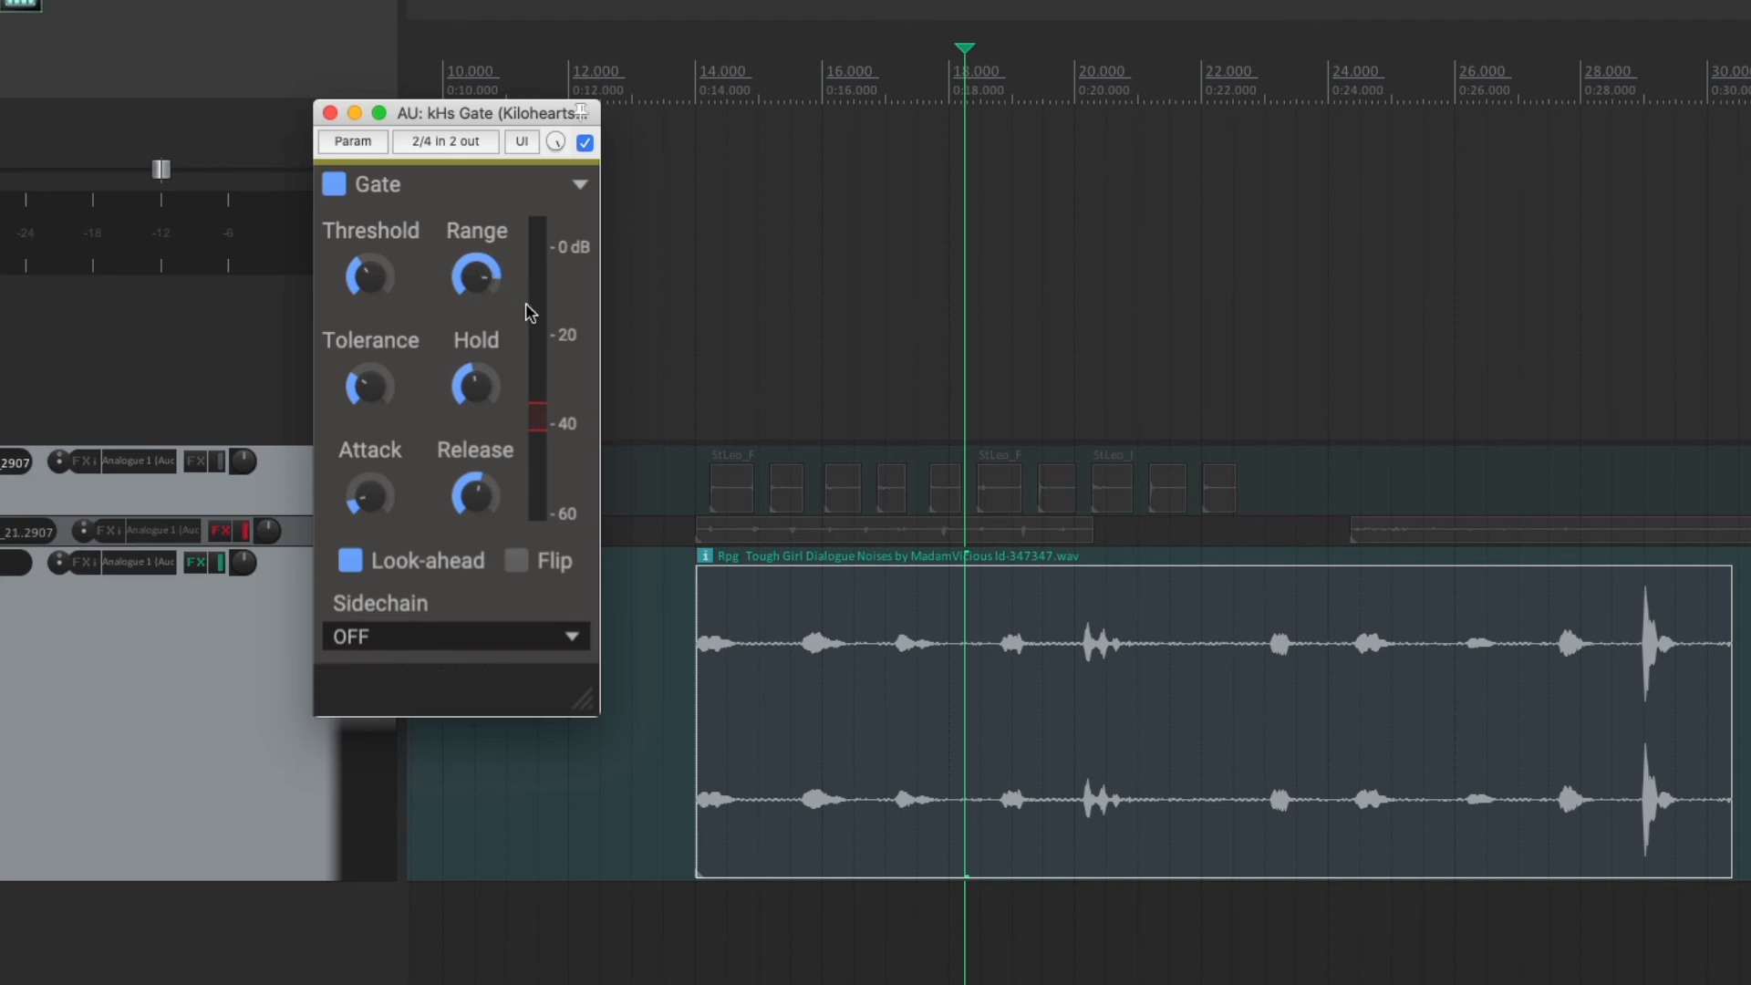
pyautogui.press('space')
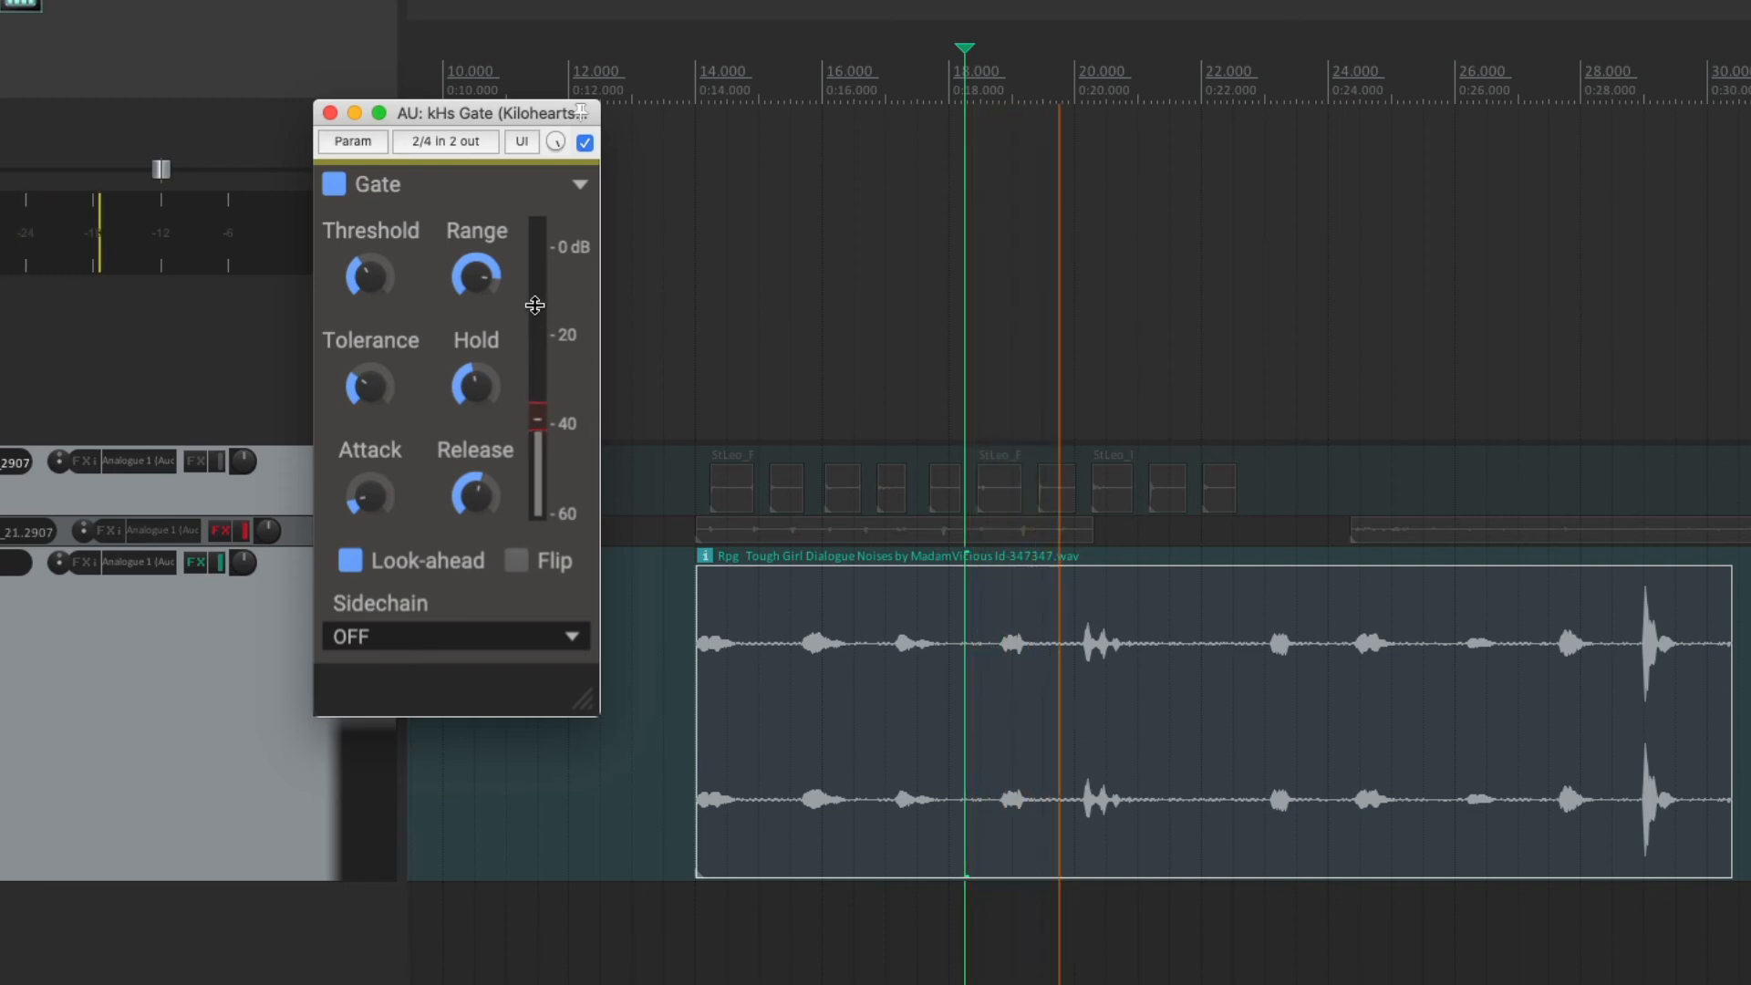
pyautogui.press('space')
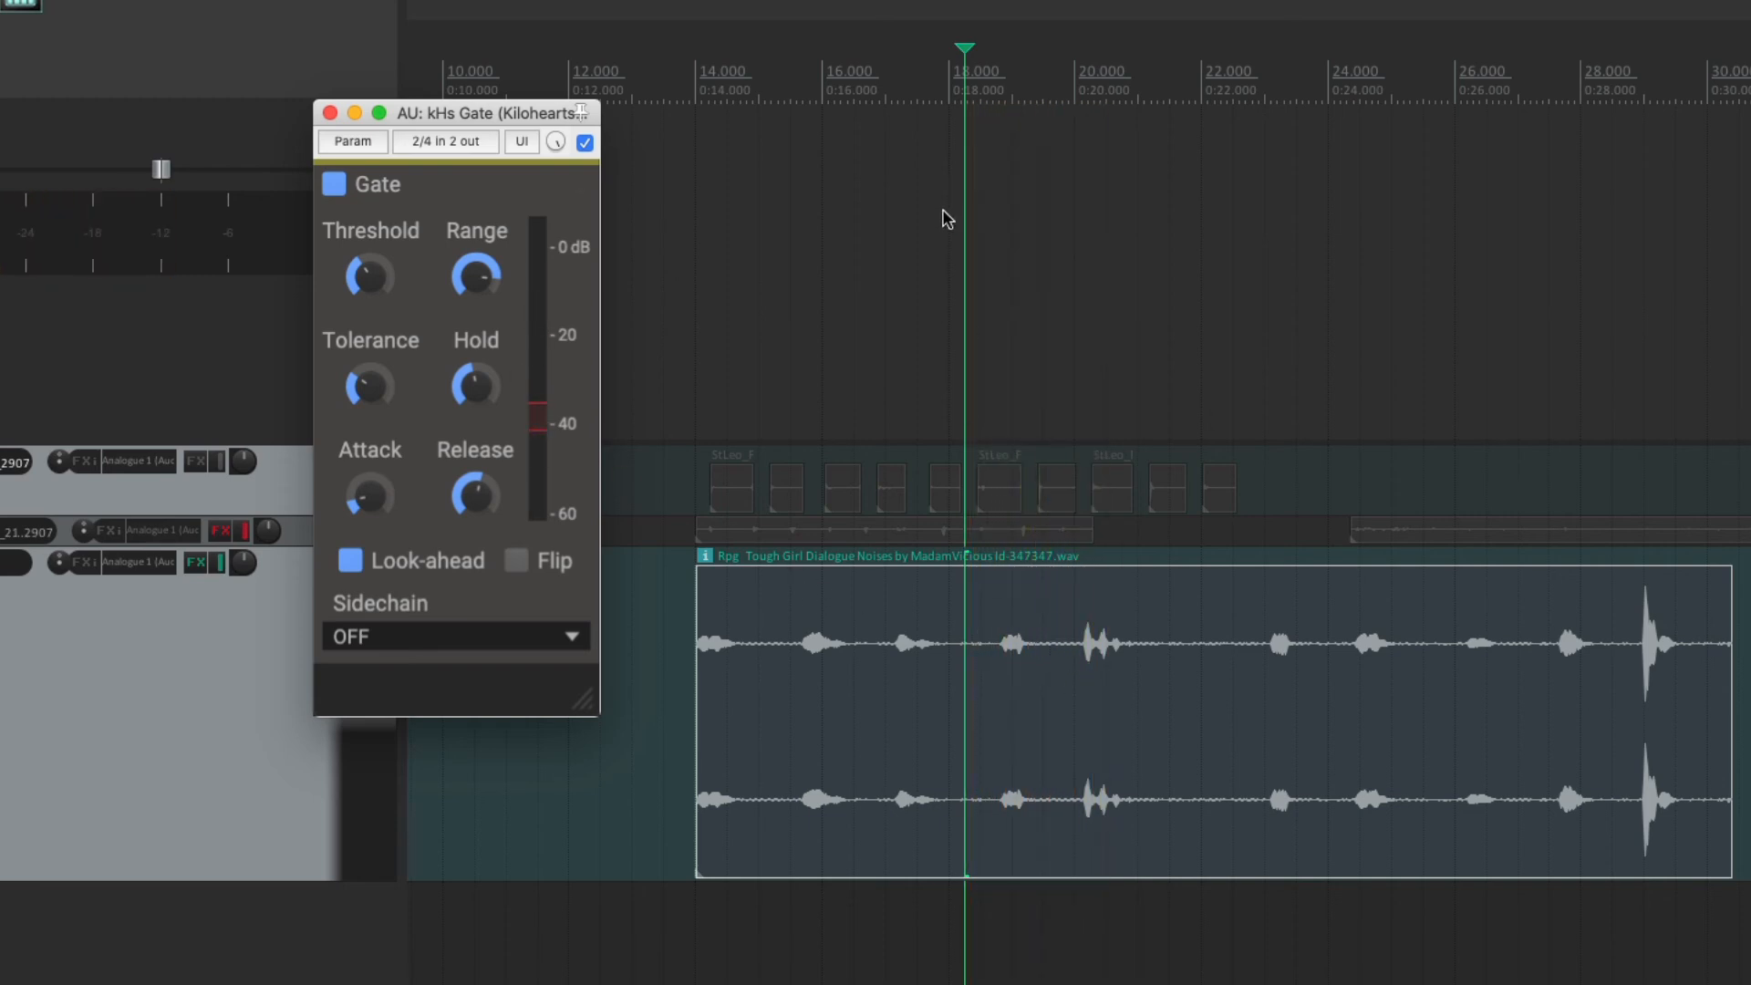
pyautogui.click(995, 91)
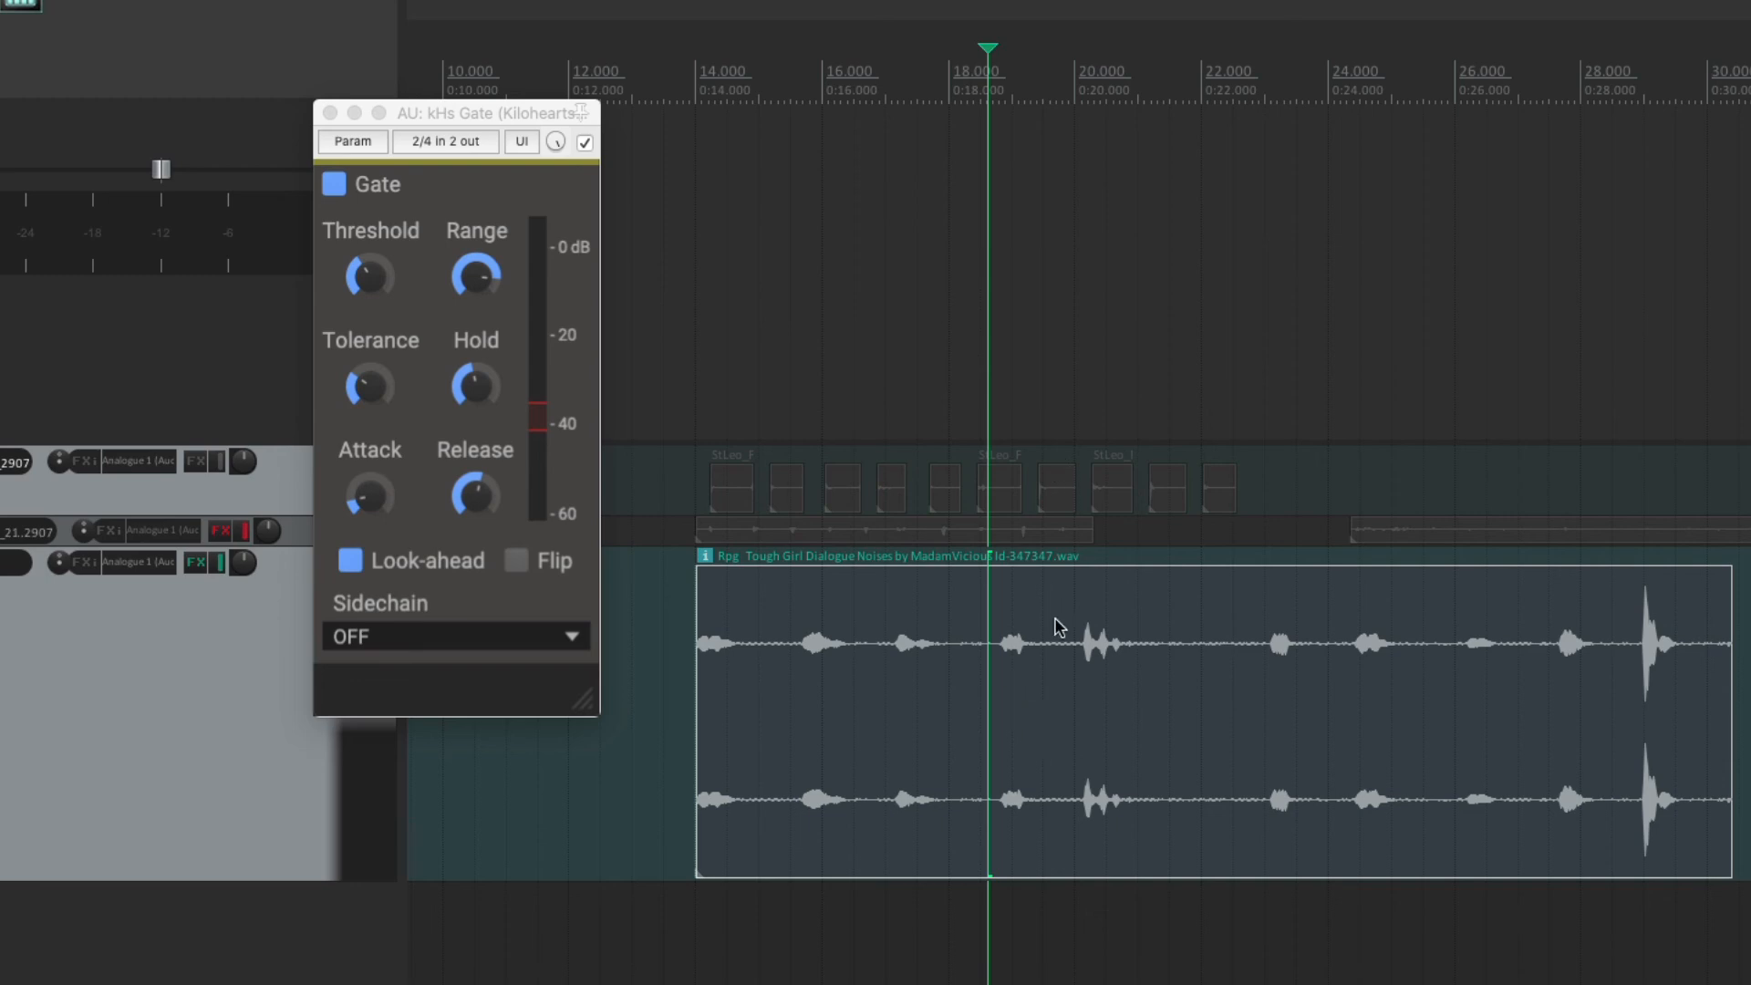
pyautogui.press('space')
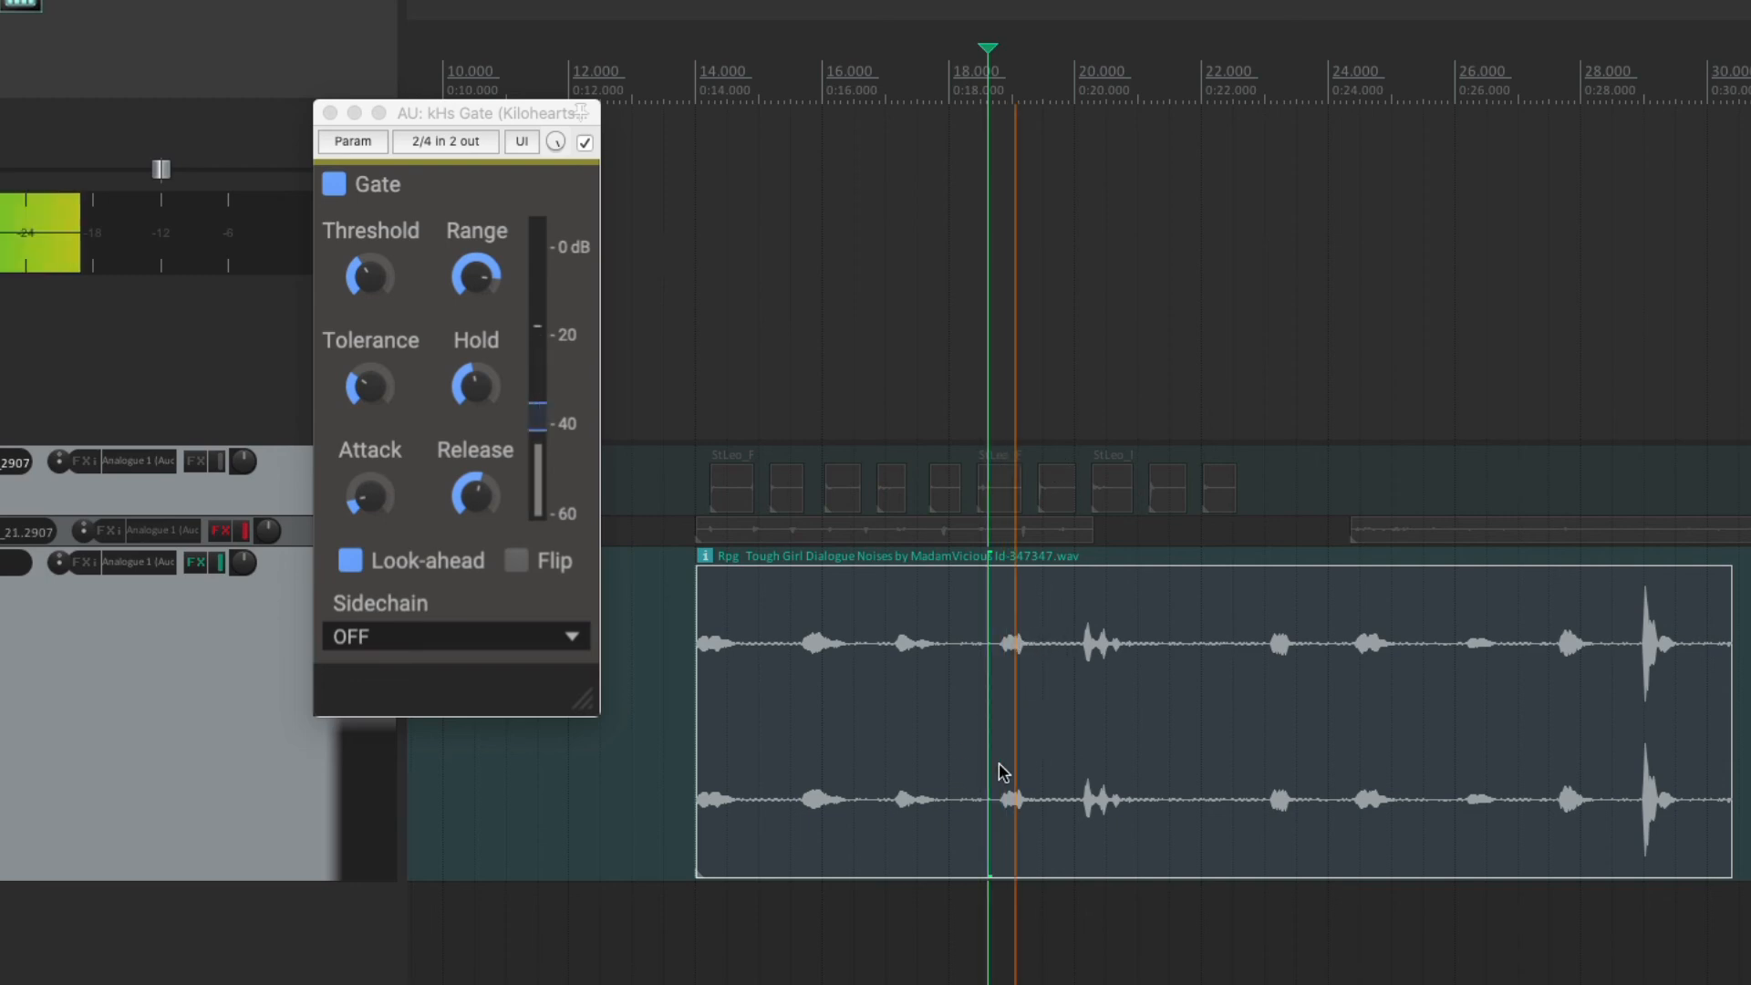
pyautogui.press('space')
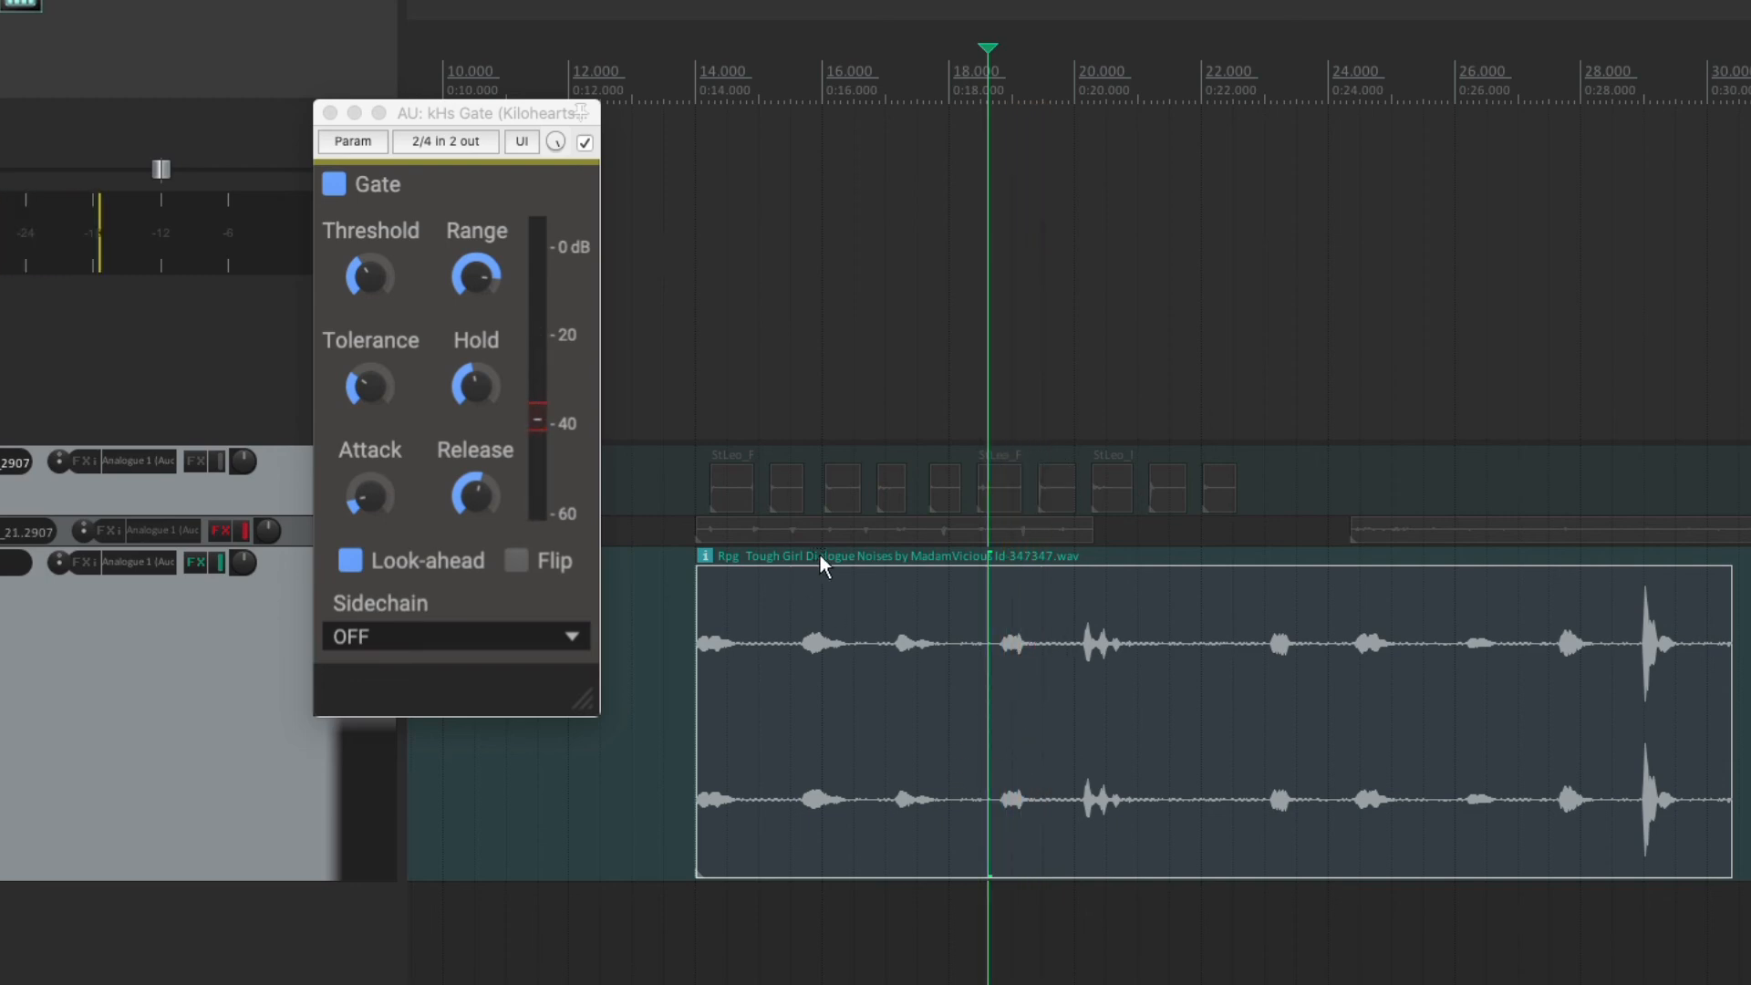
# - Try a longer release with a shorter hold on the dialogue gate and replay the fourth noise
pyautogui.click(475, 498)
pyautogui.moveTo(476, 497); pyautogui.dragTo(475, 489)
pyautogui.click(471, 377)
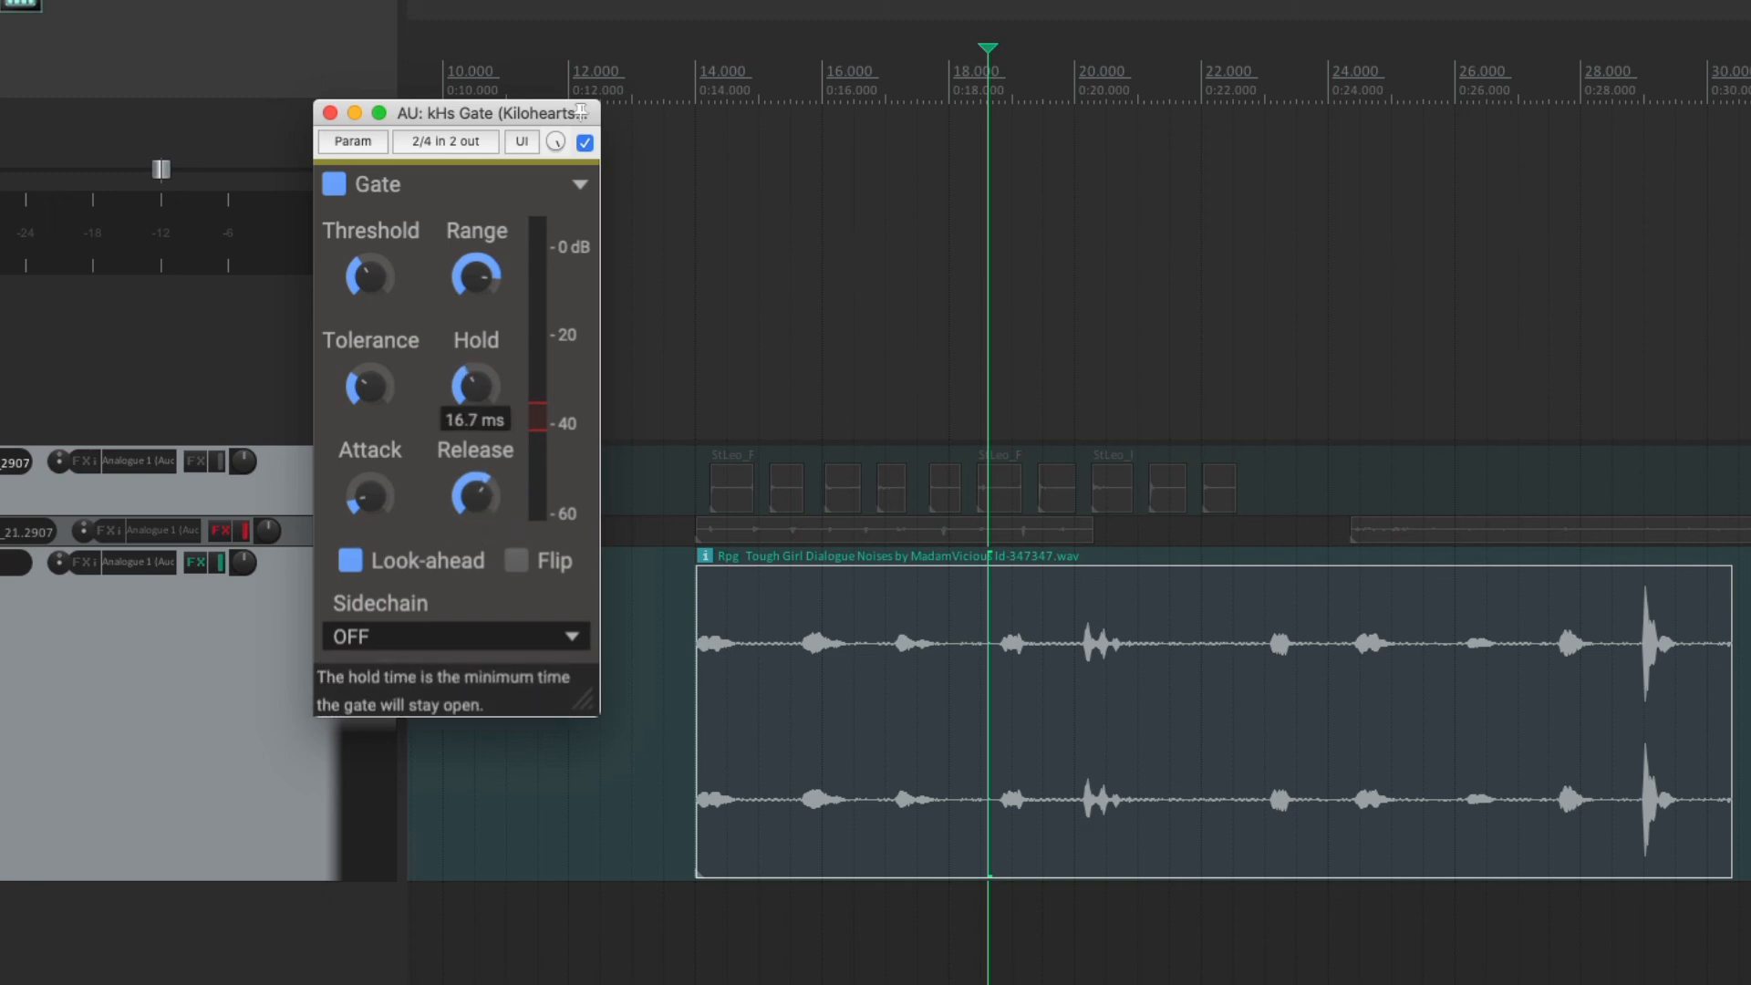
pyautogui.click(478, 387)
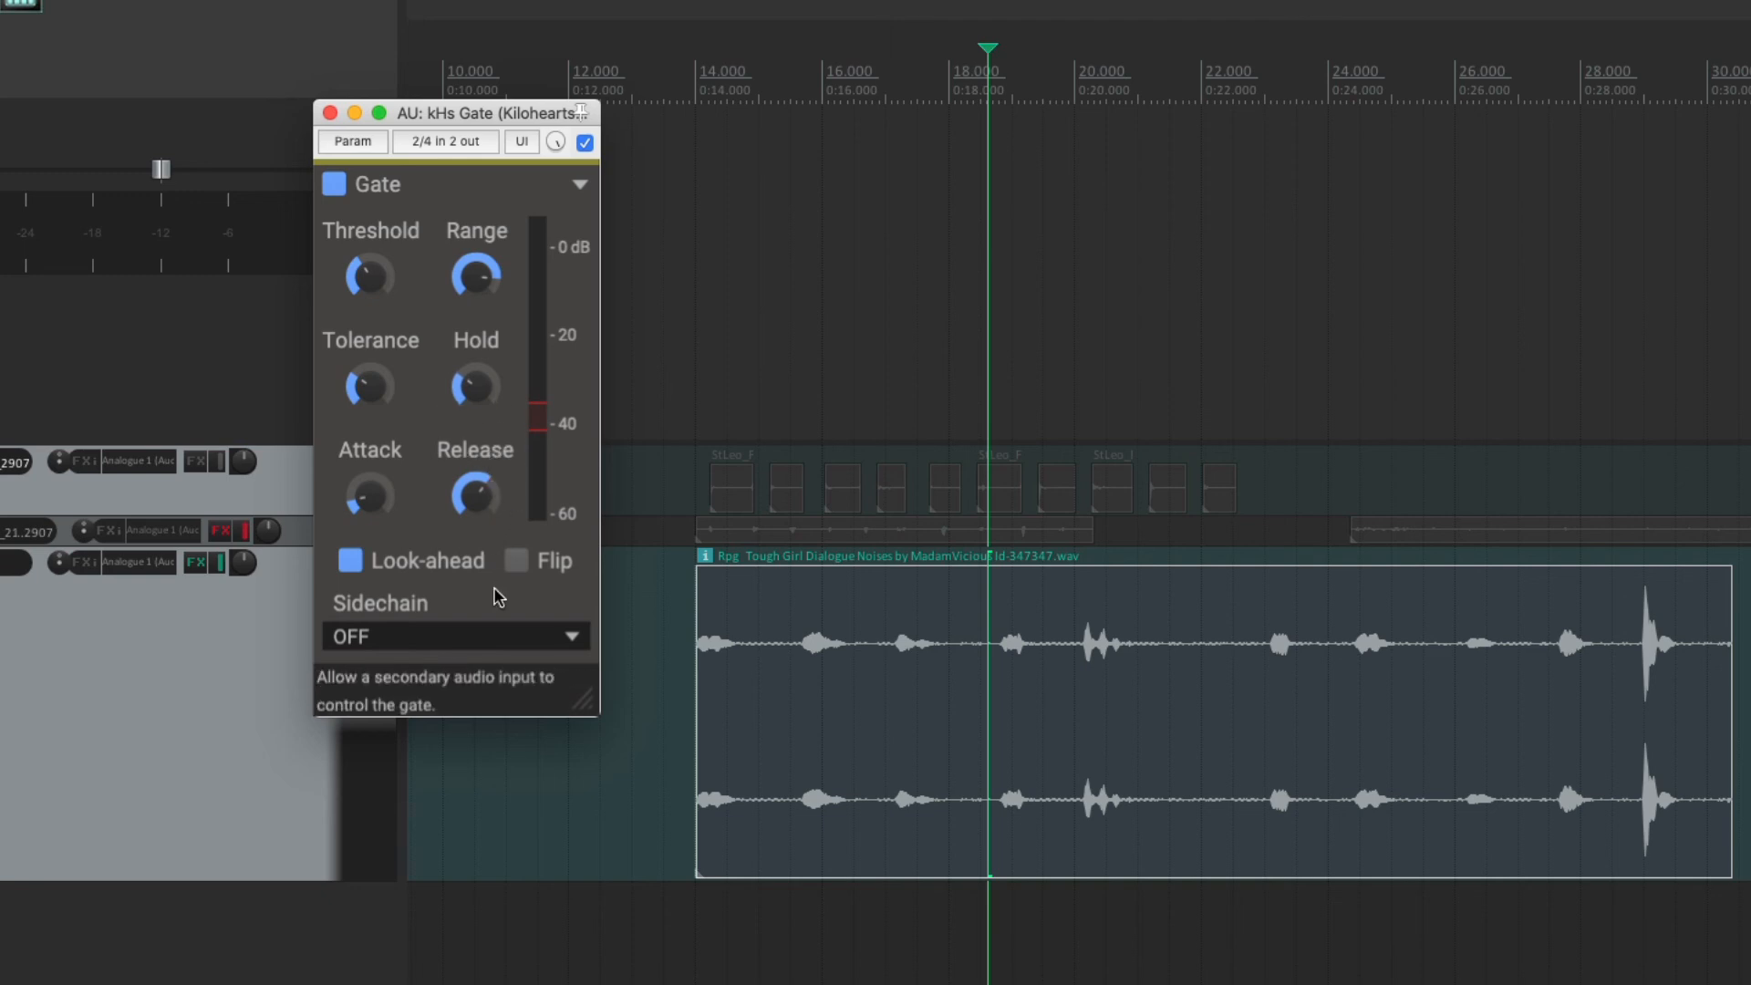
pyautogui.press('space')
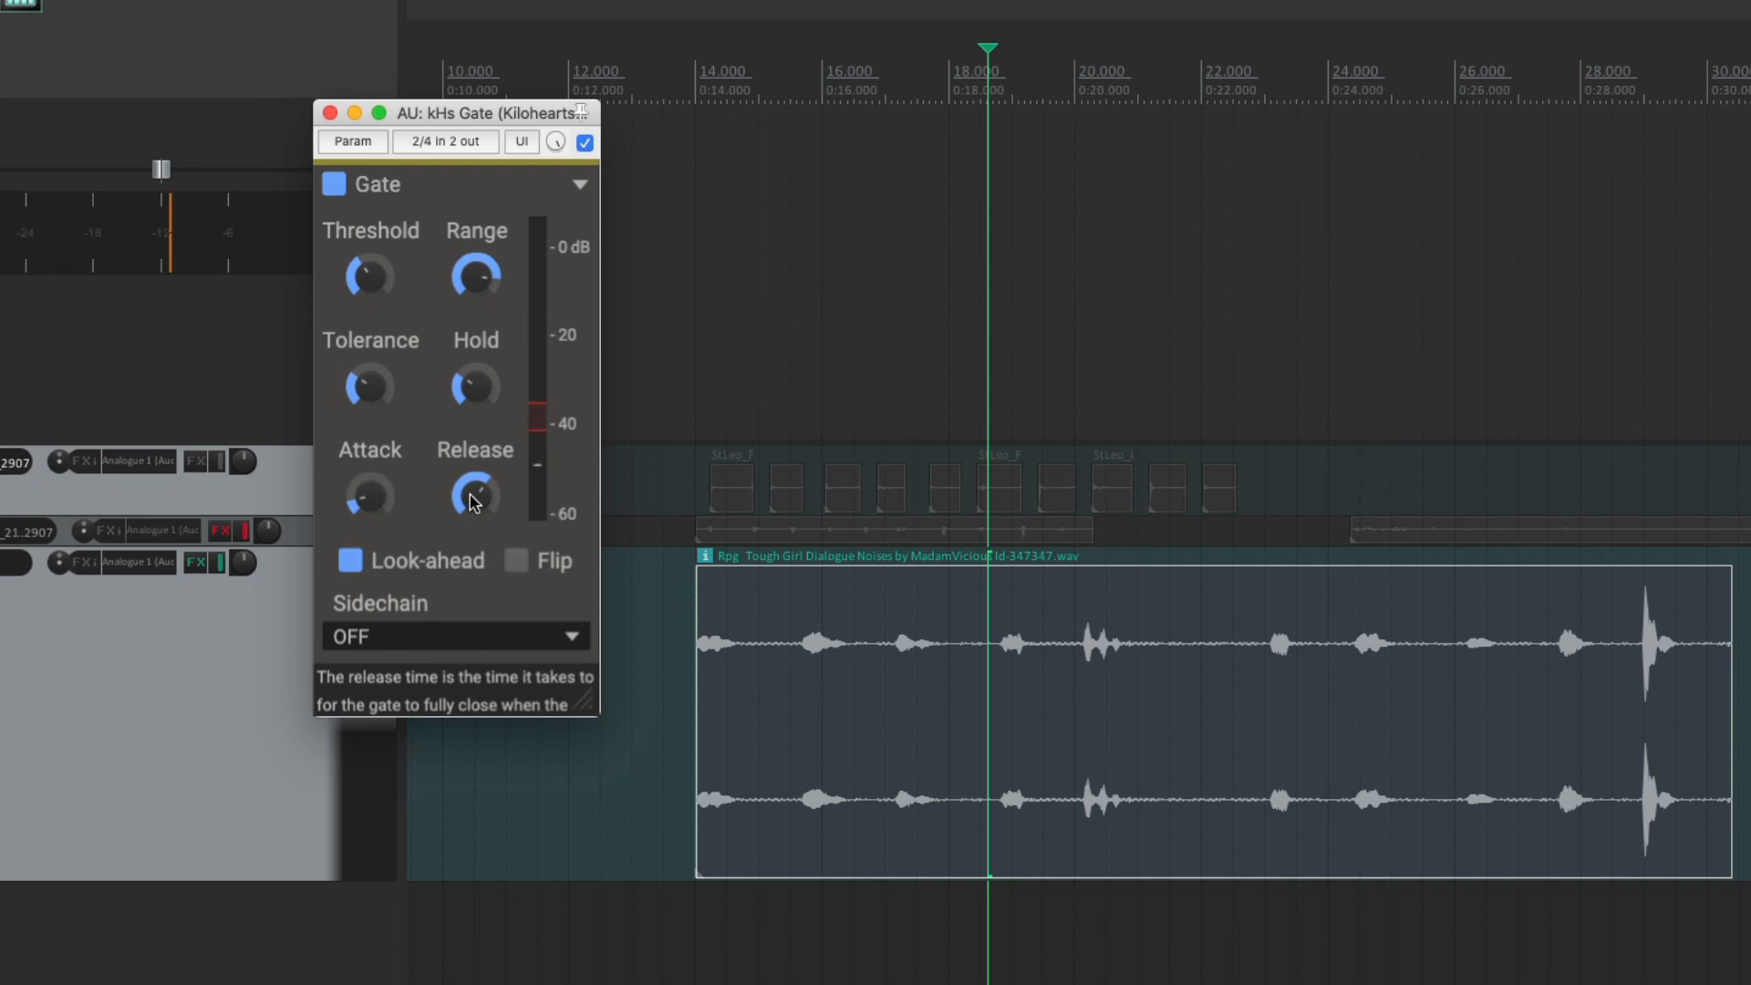
# - Try lengthening the gate's release further and replay the fourth and fifth dialogue noises
pyautogui.click(478, 496)
pyautogui.moveTo(476, 495); pyautogui.dragTo(474, 511)
pyautogui.press('space')
pyautogui.press('space')
pyautogui.press('space')
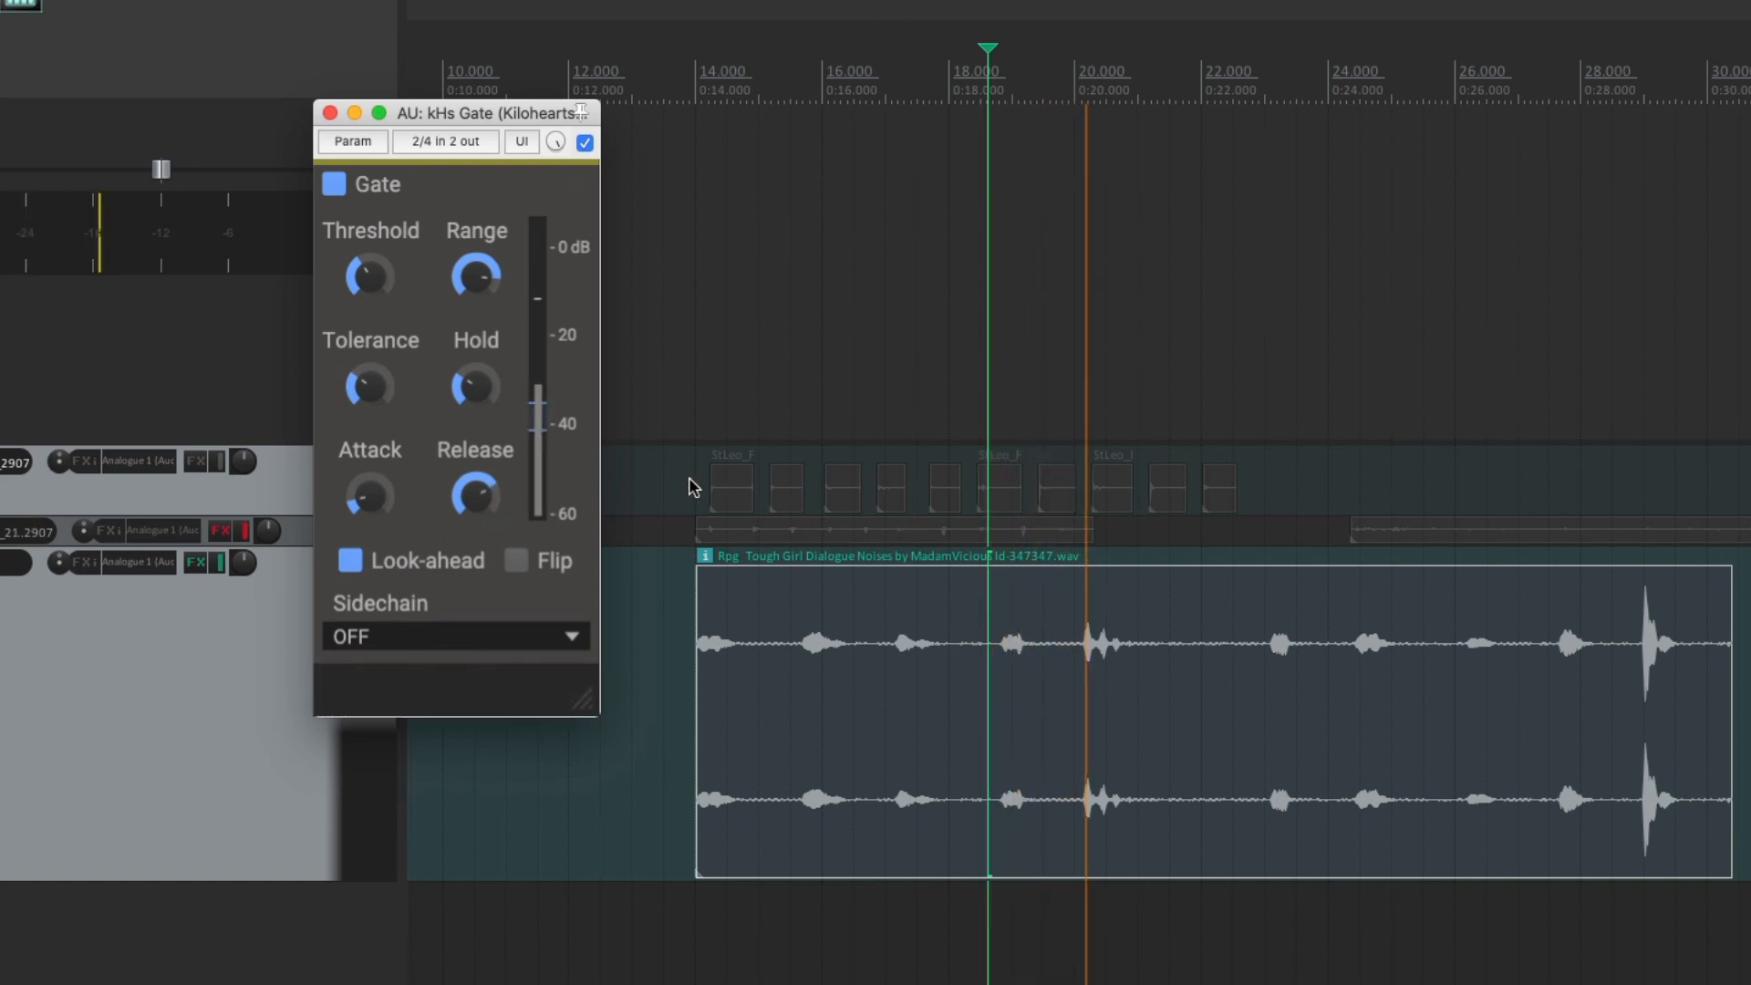
pyautogui.press('space')
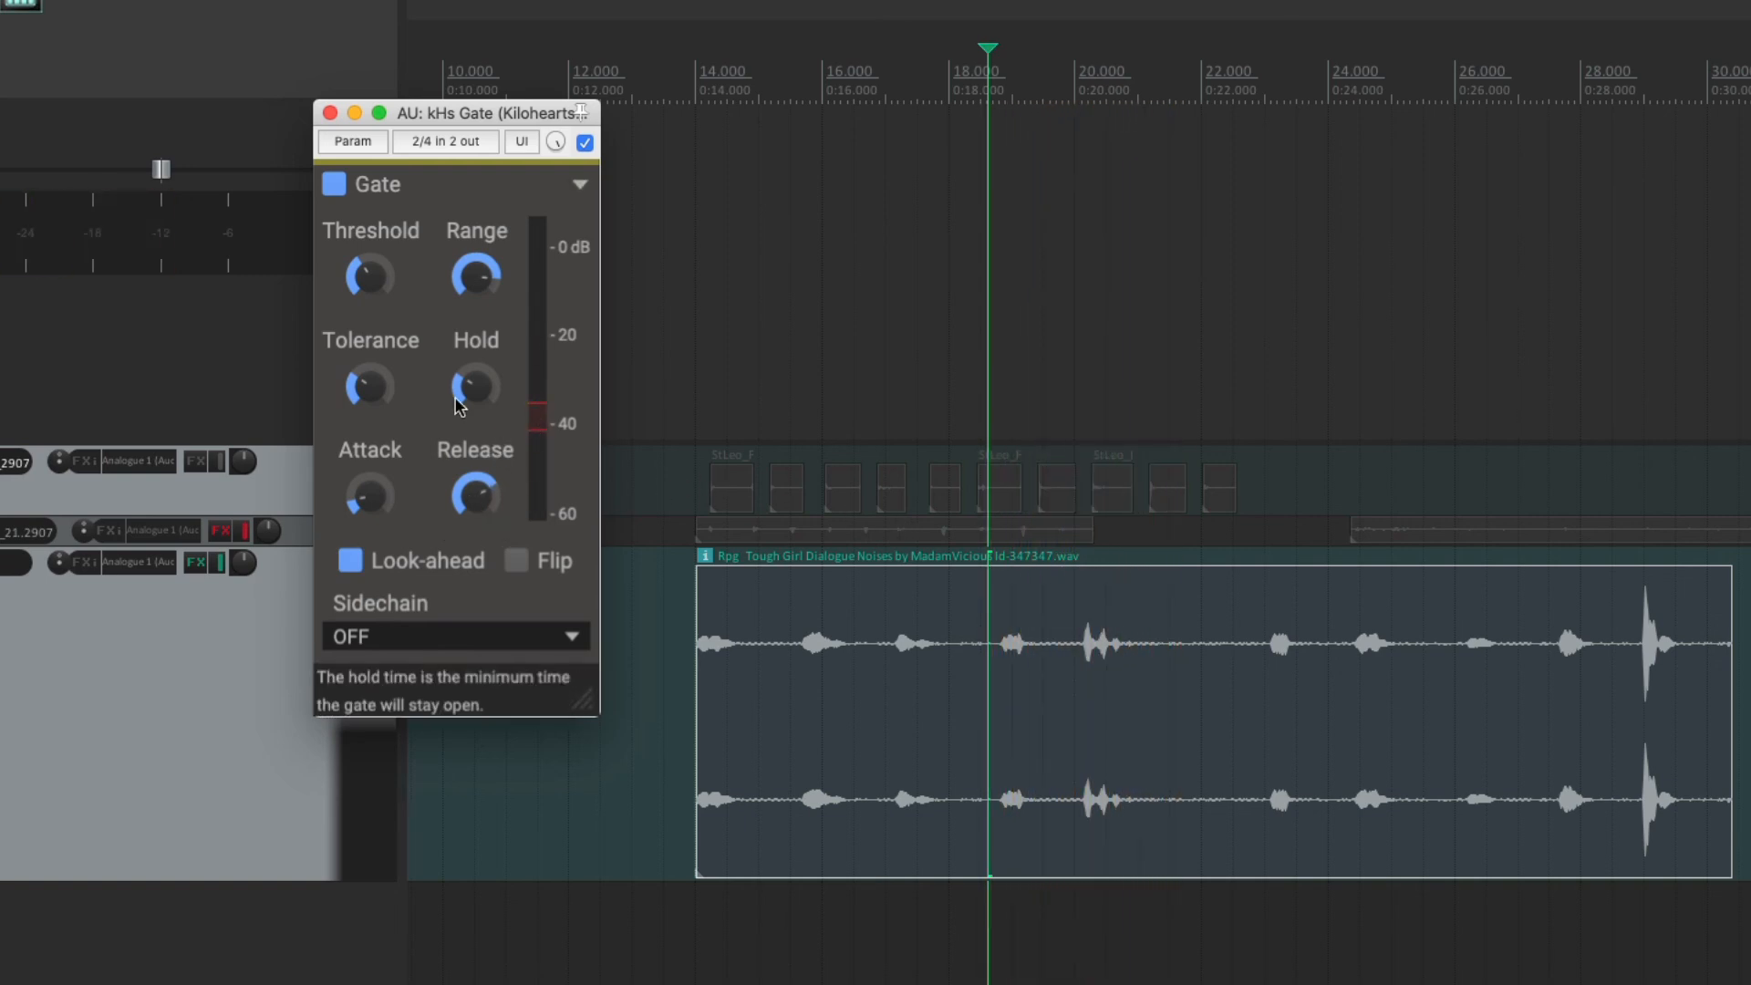
# - Lengthen the gate's hold, shorten its release well below the previous setting, and replay the fourth dialogue noise
pyautogui.moveTo(473, 383); pyautogui.dragTo(473, 387)
pyautogui.moveTo(474, 496); pyautogui.dragTo(474, 519)
pyautogui.press('space')
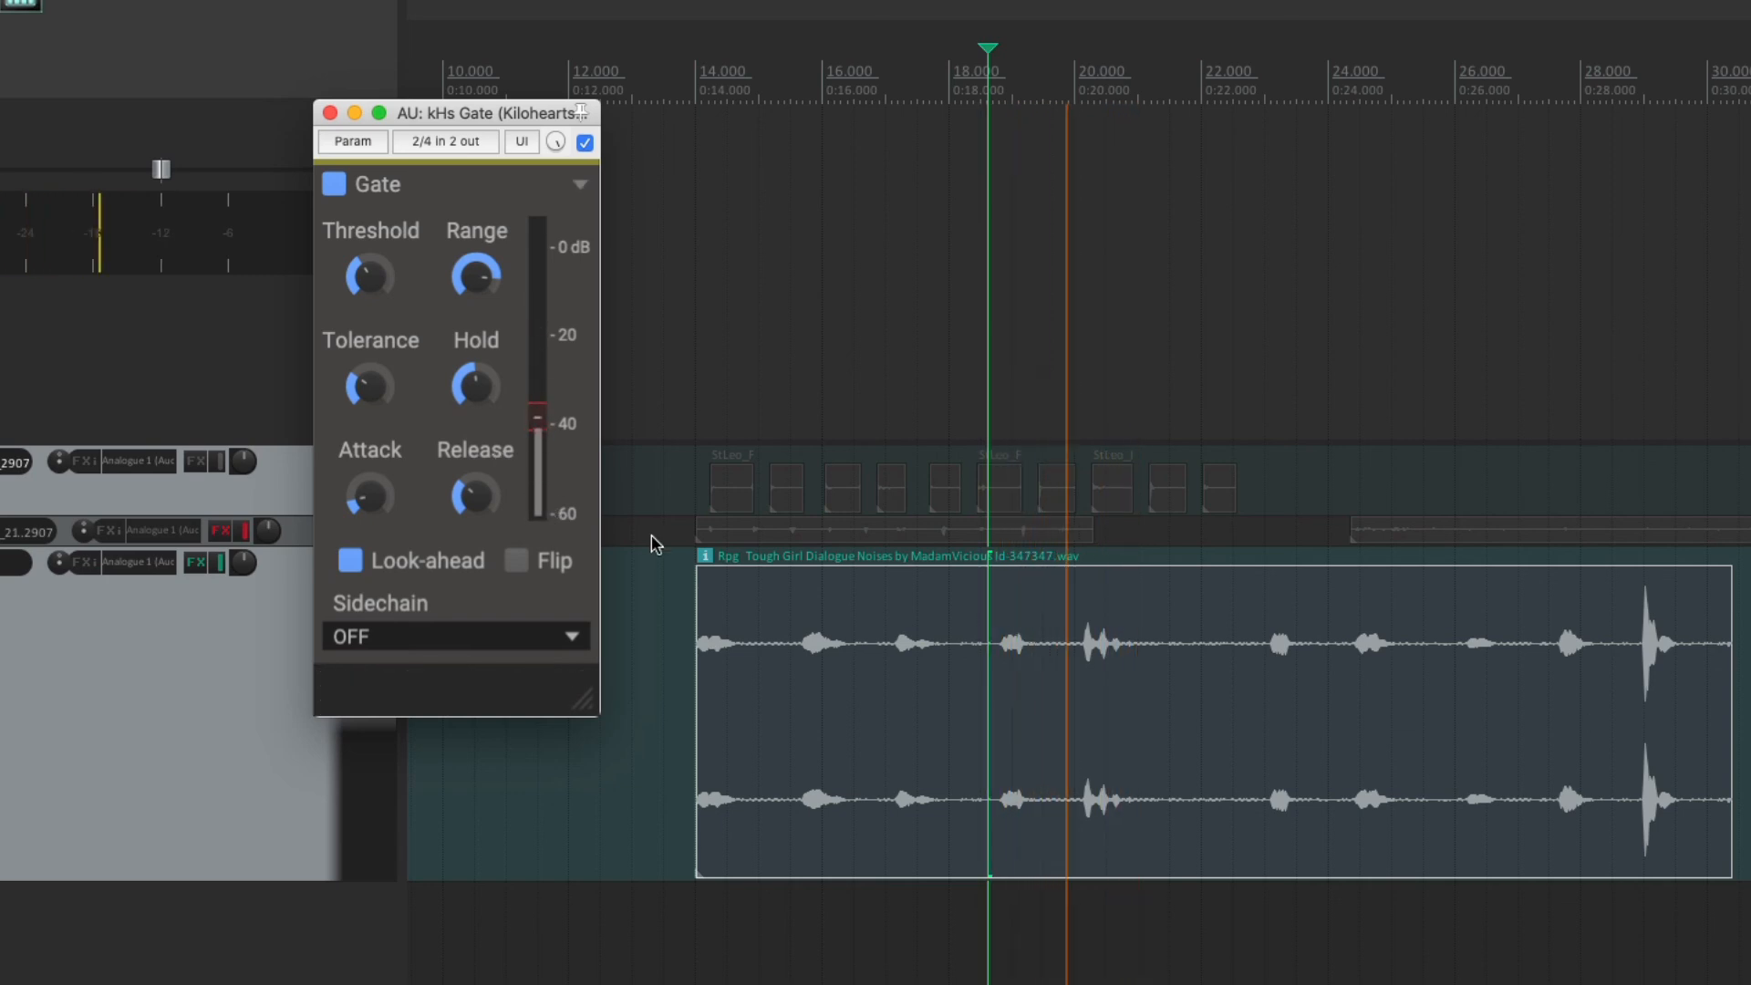
pyautogui.press('space')
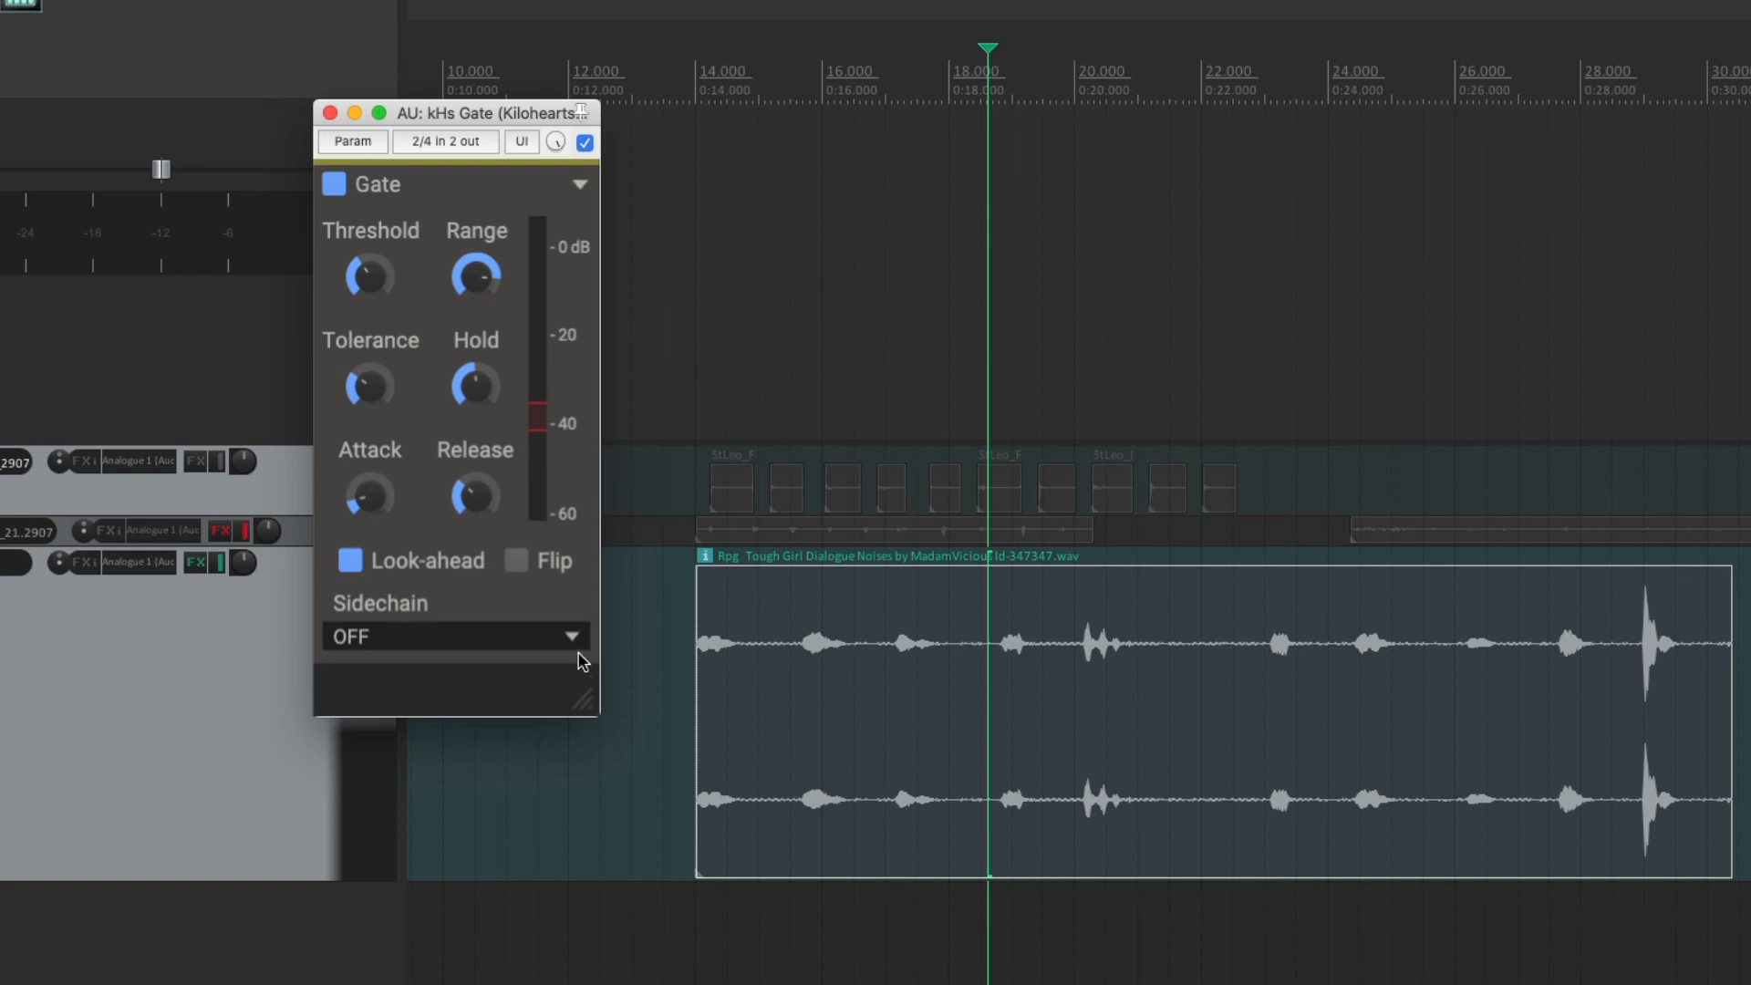
# - Compare the dialogue recording from its beginning with the gate bypassed and enabled
pyautogui.click(690, 96)
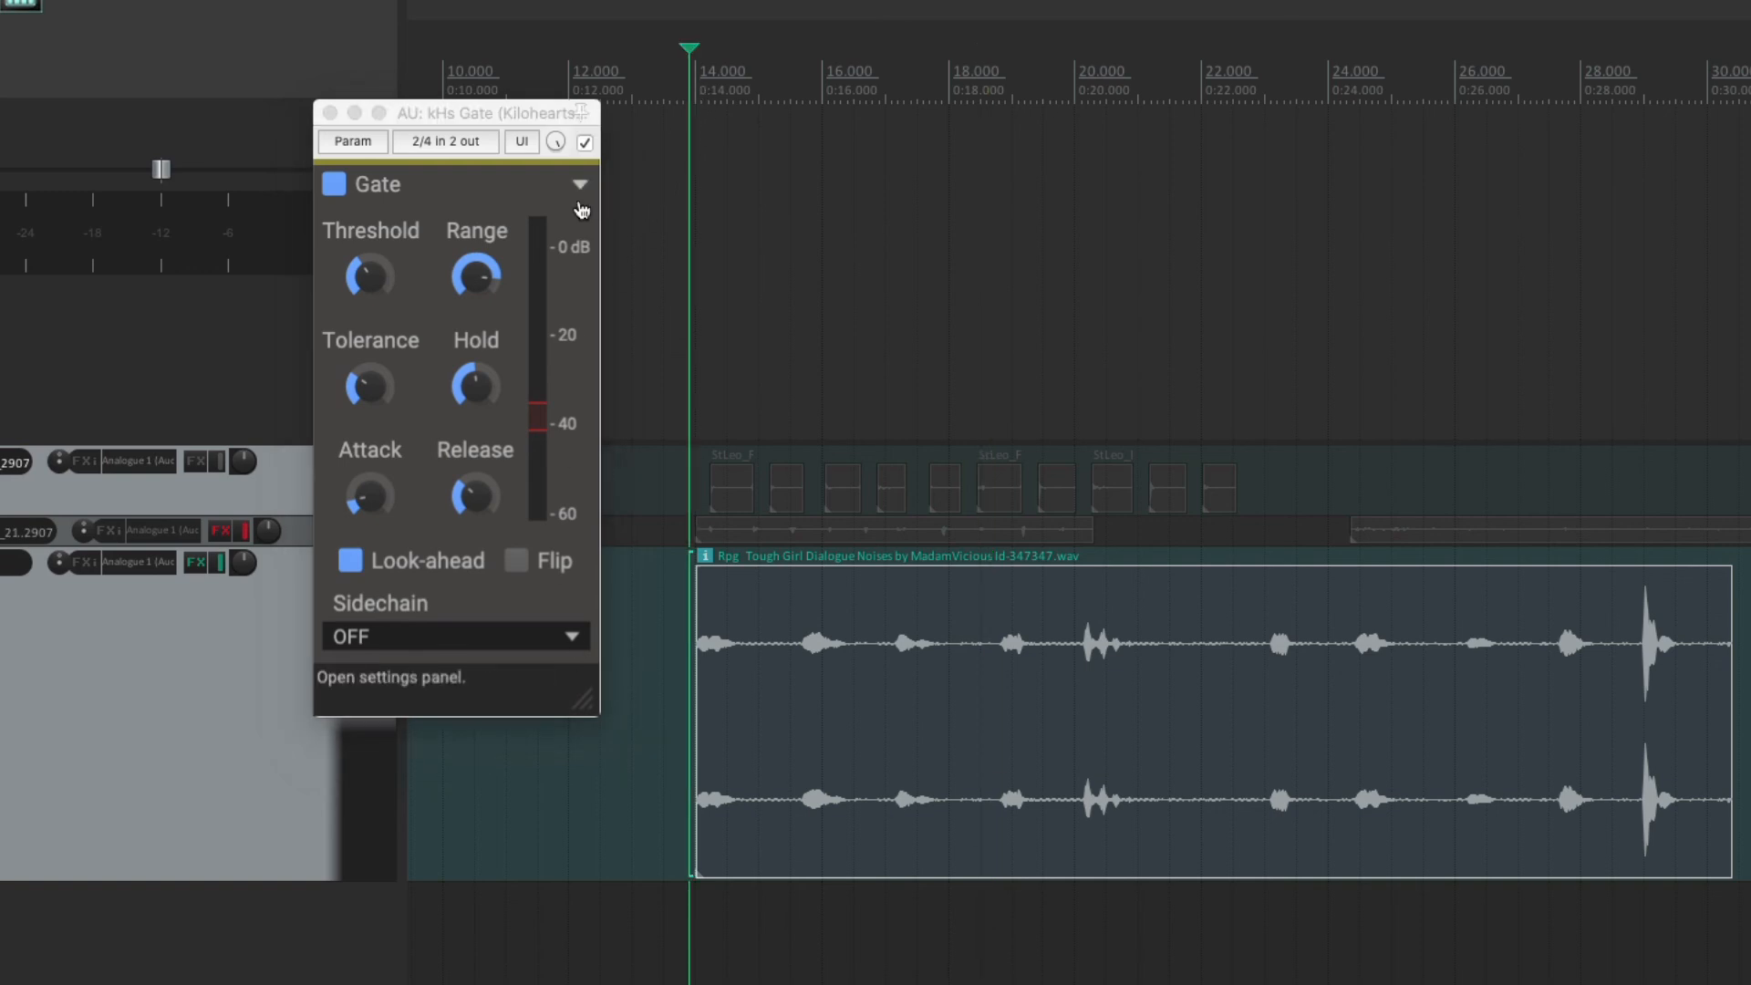
pyautogui.click(584, 144)
pyautogui.press('space')
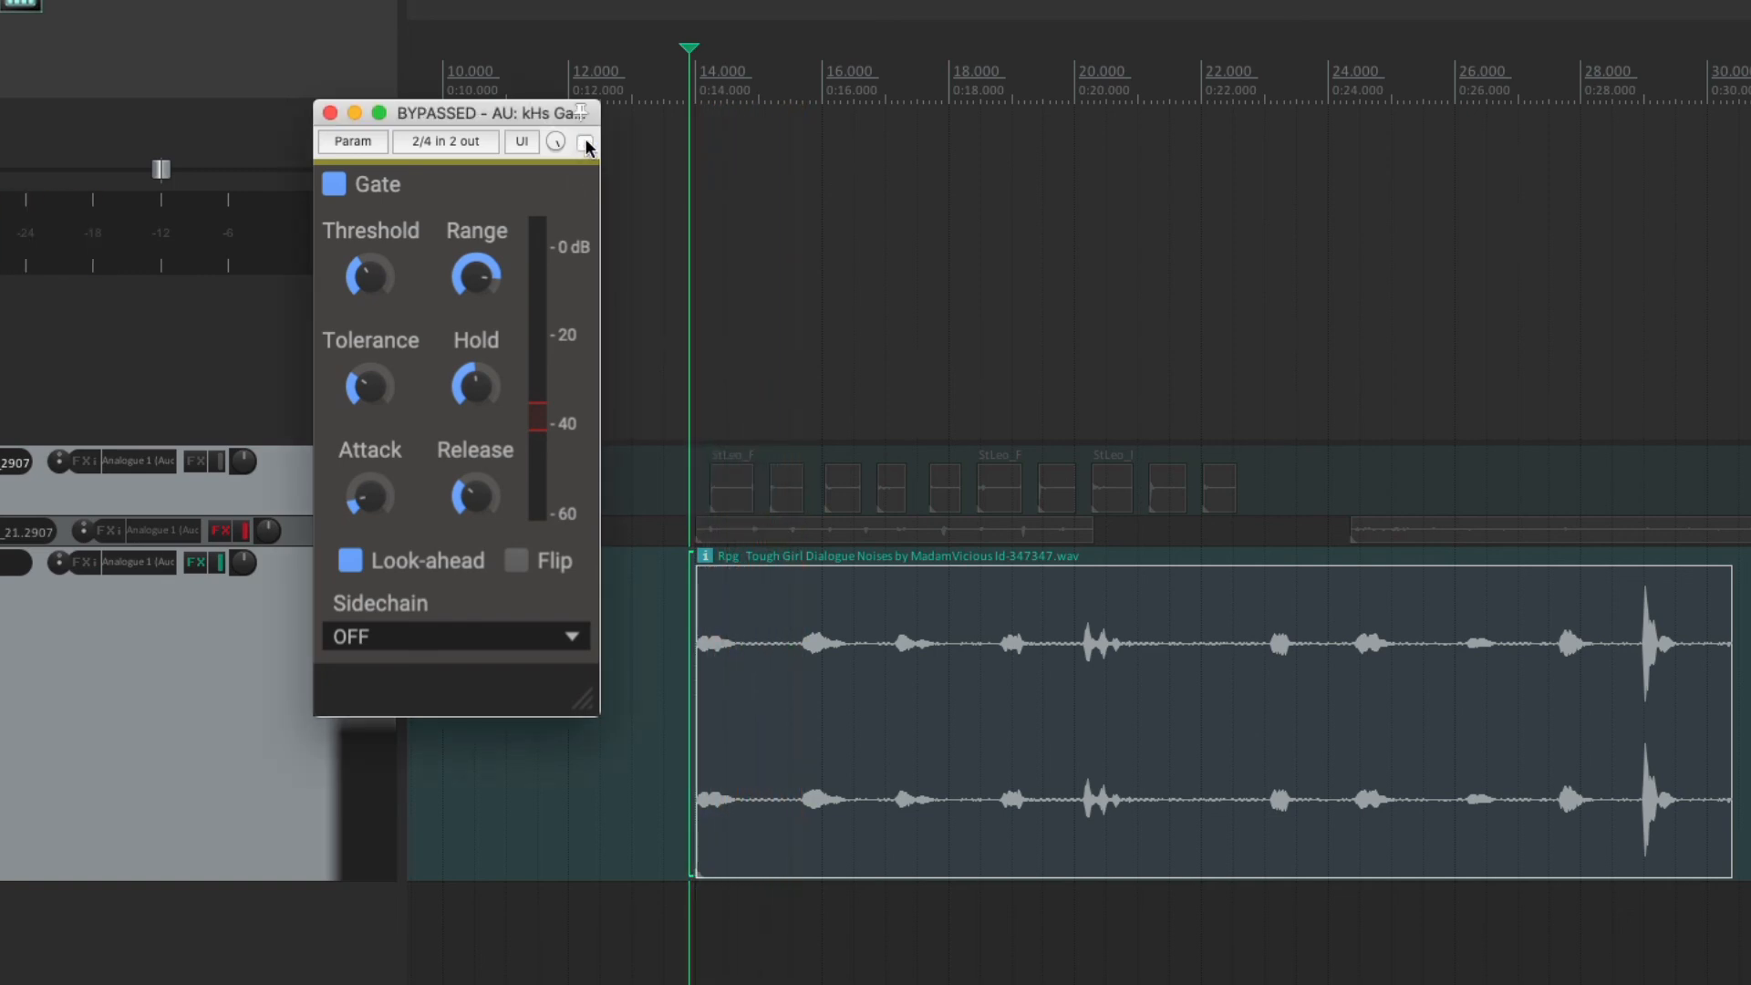
pyautogui.click(584, 143)
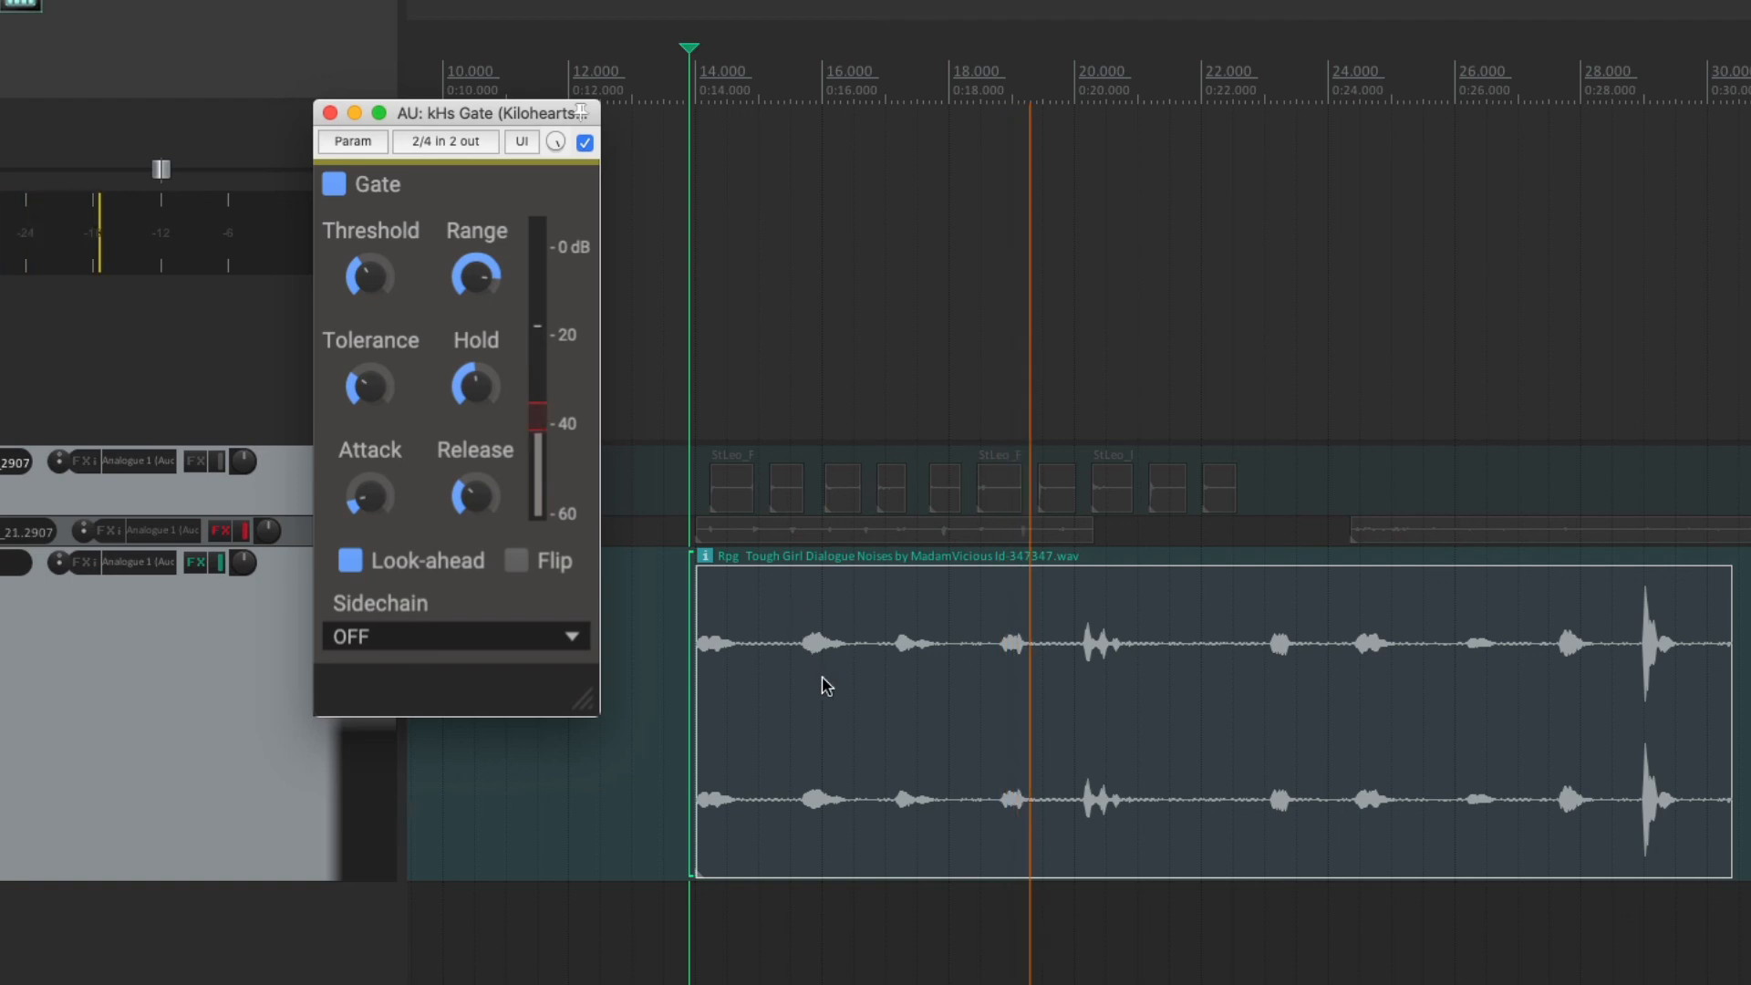
pyautogui.press('space')
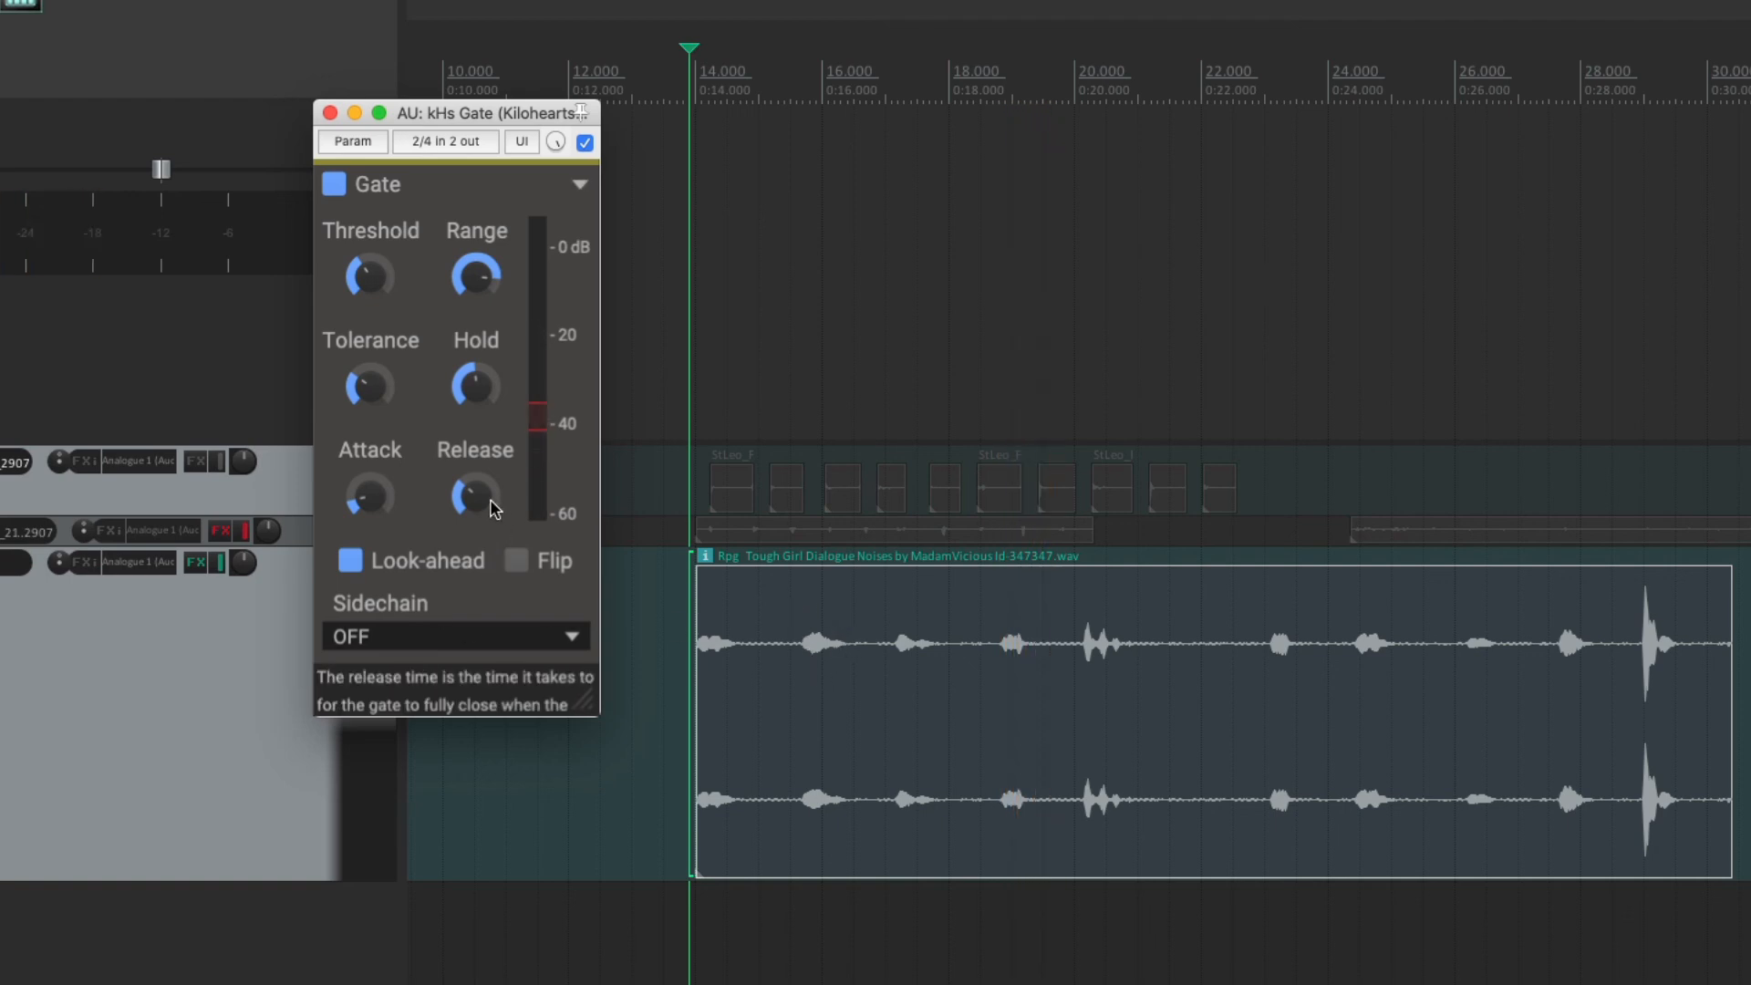